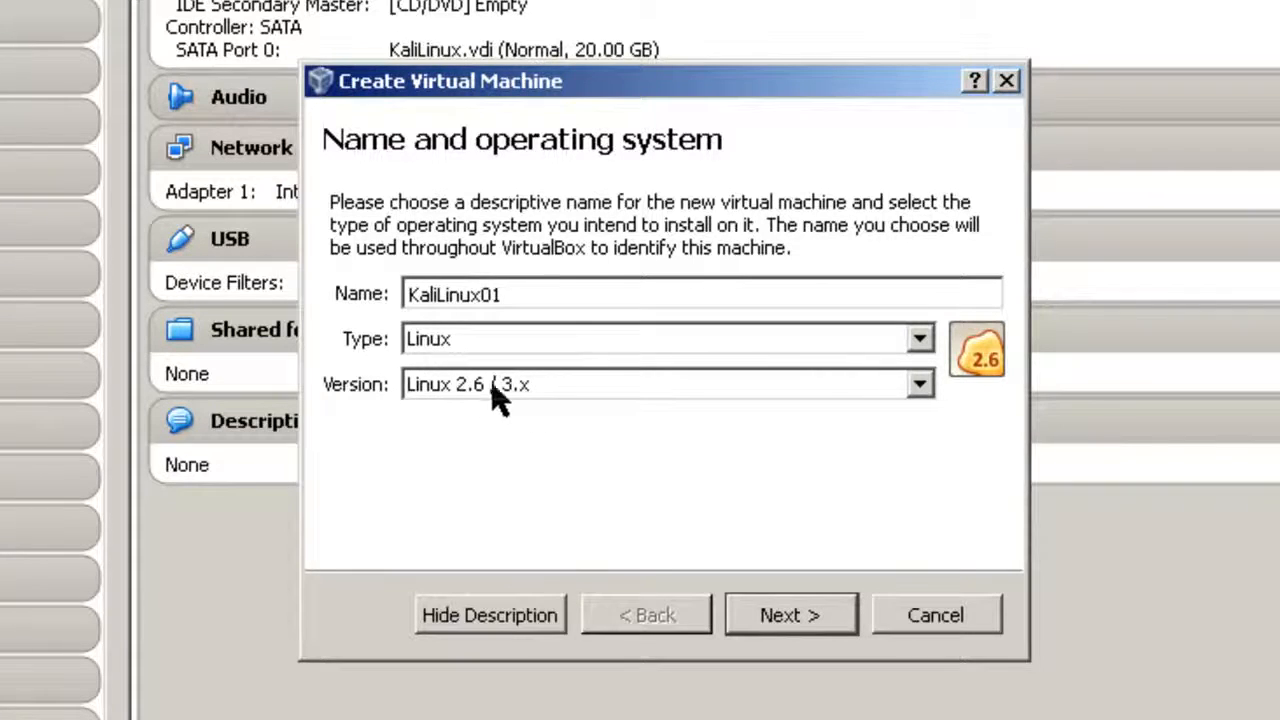
Choose Linux 2.6 / 3.x (64 bit) as the new machine's version.
click(929, 389)
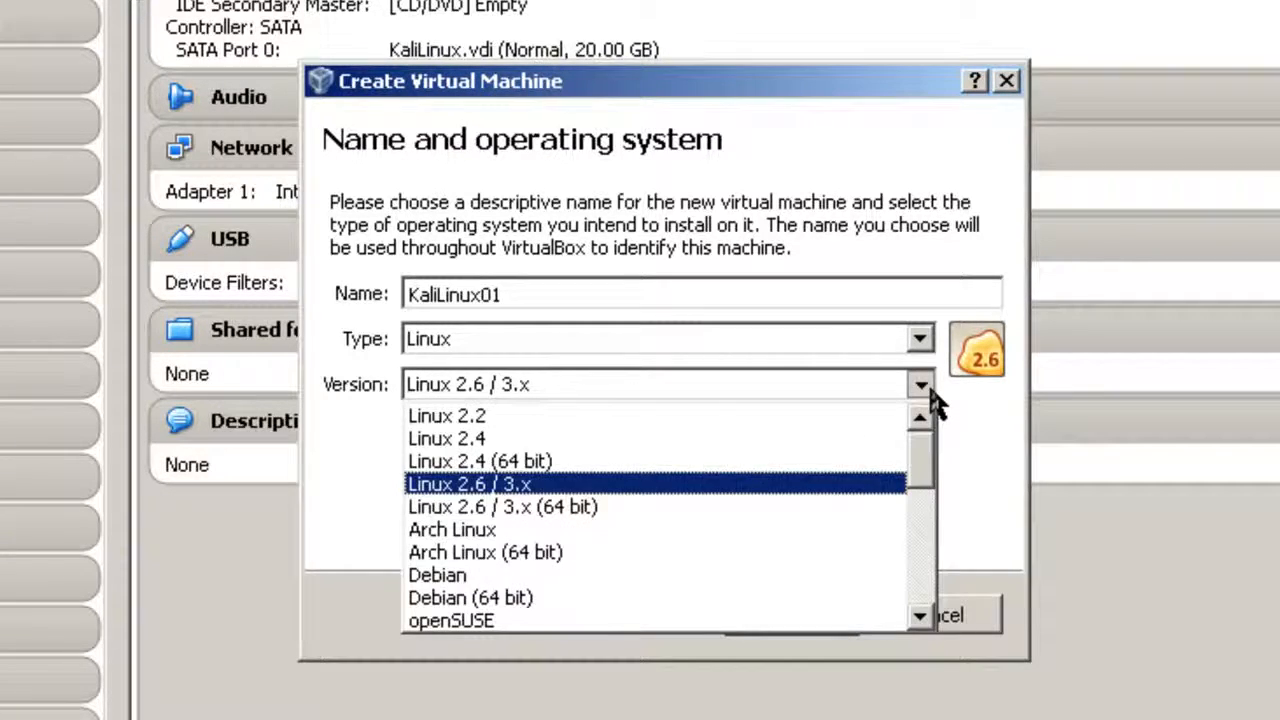
click(570, 518)
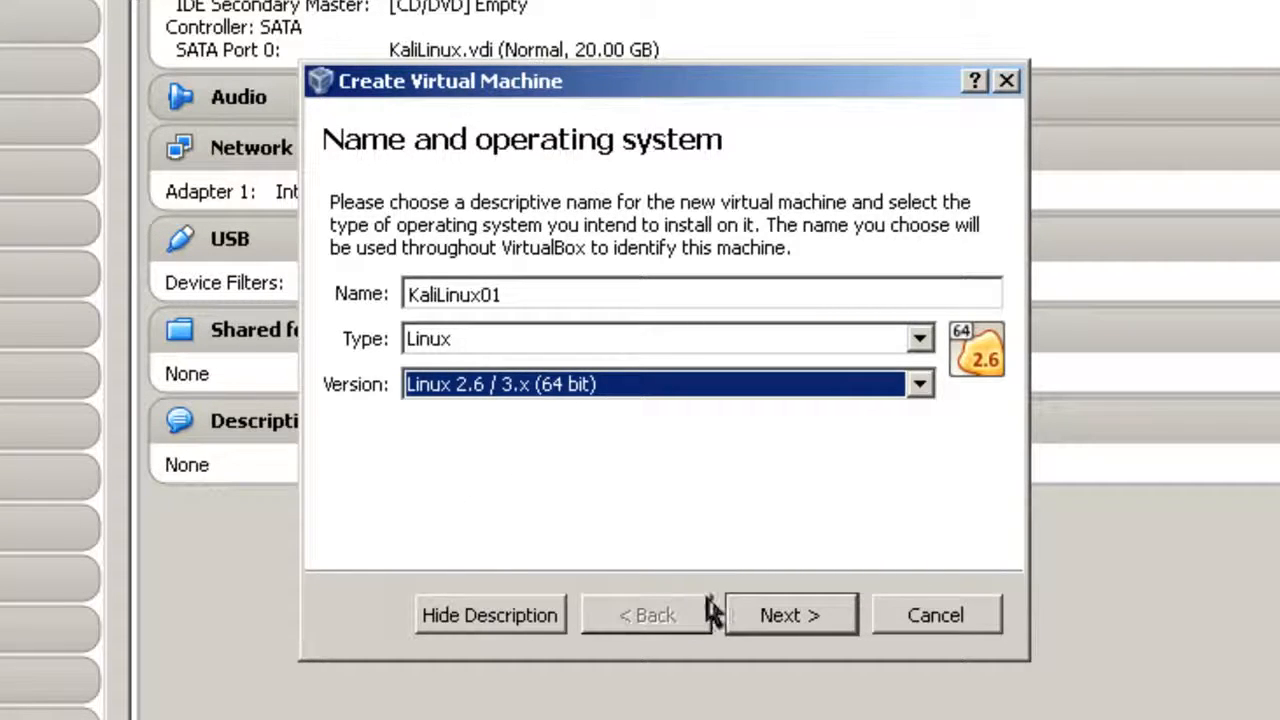
click(780, 614)
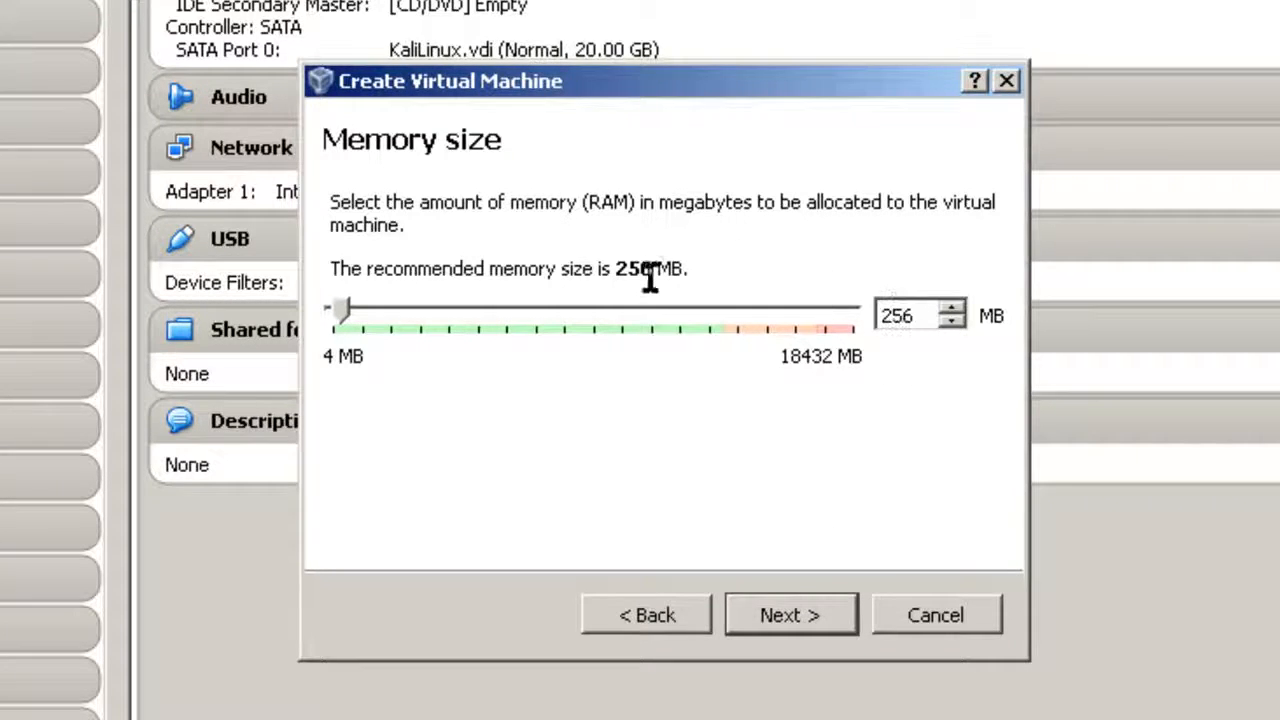
Set memory to 512 MB and choose to create a virtual hard drive now.
double_click(908, 315)
text(512)
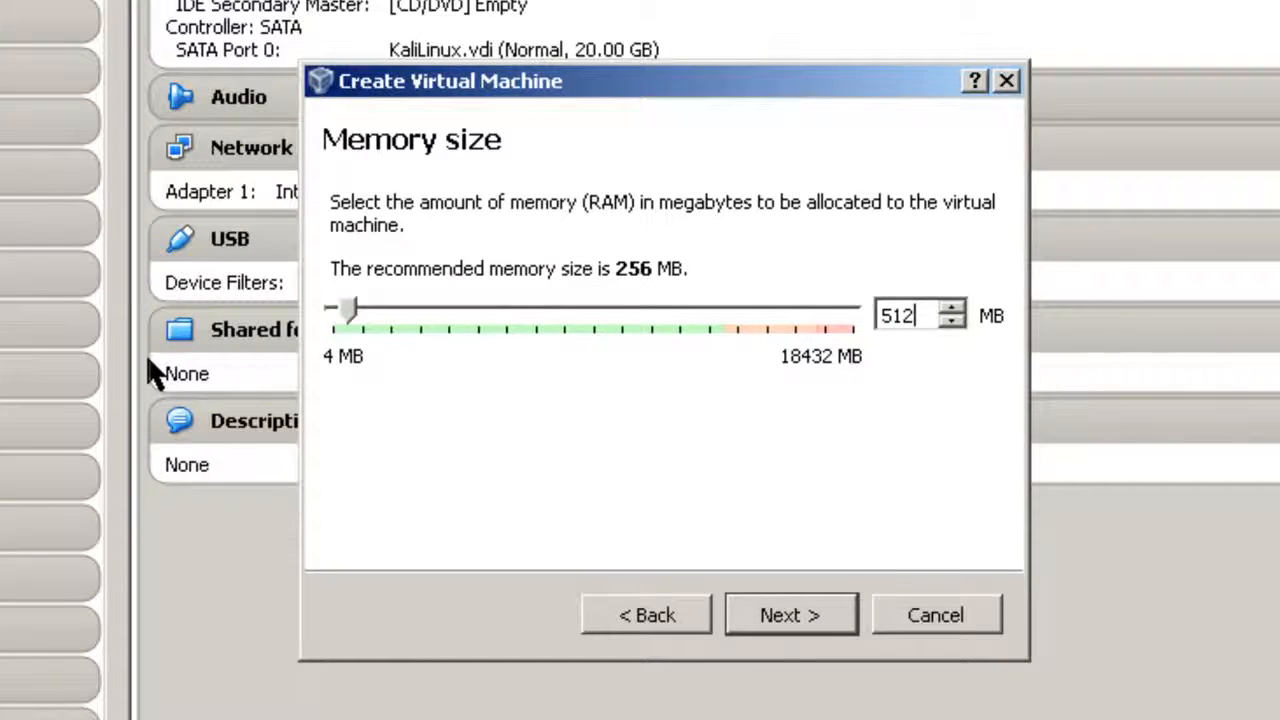
click(808, 616)
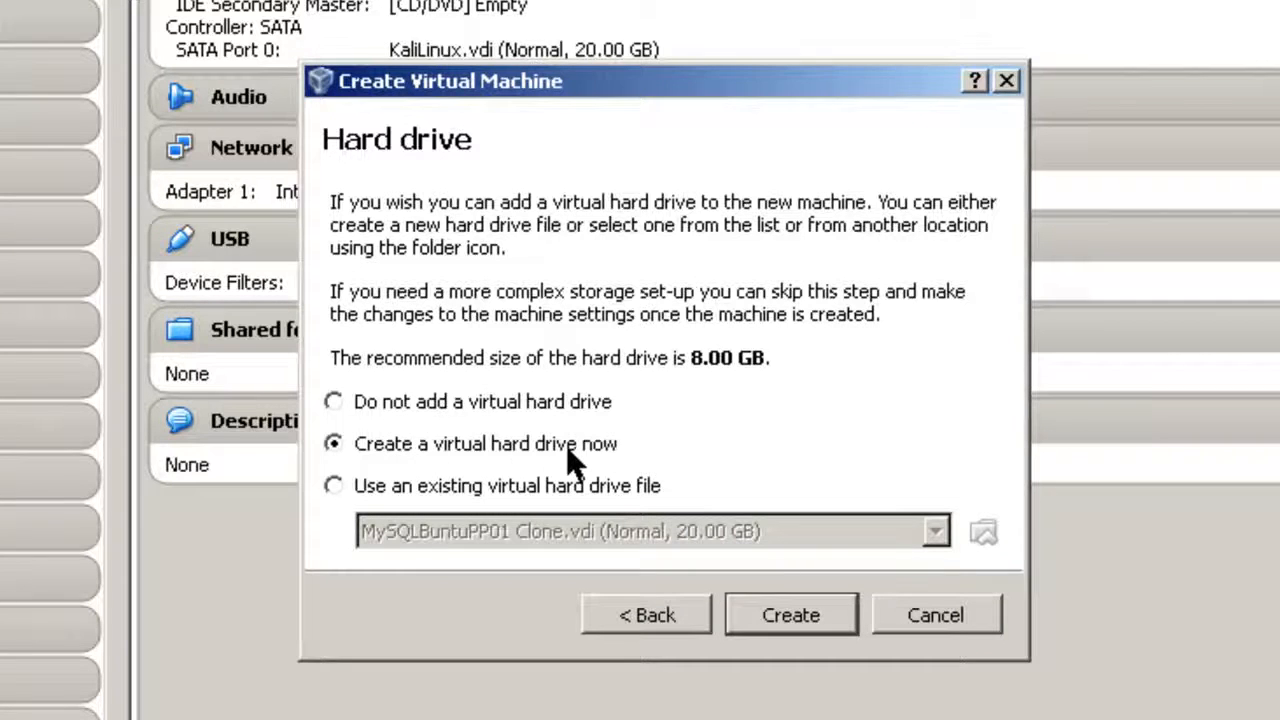
click(790, 615)
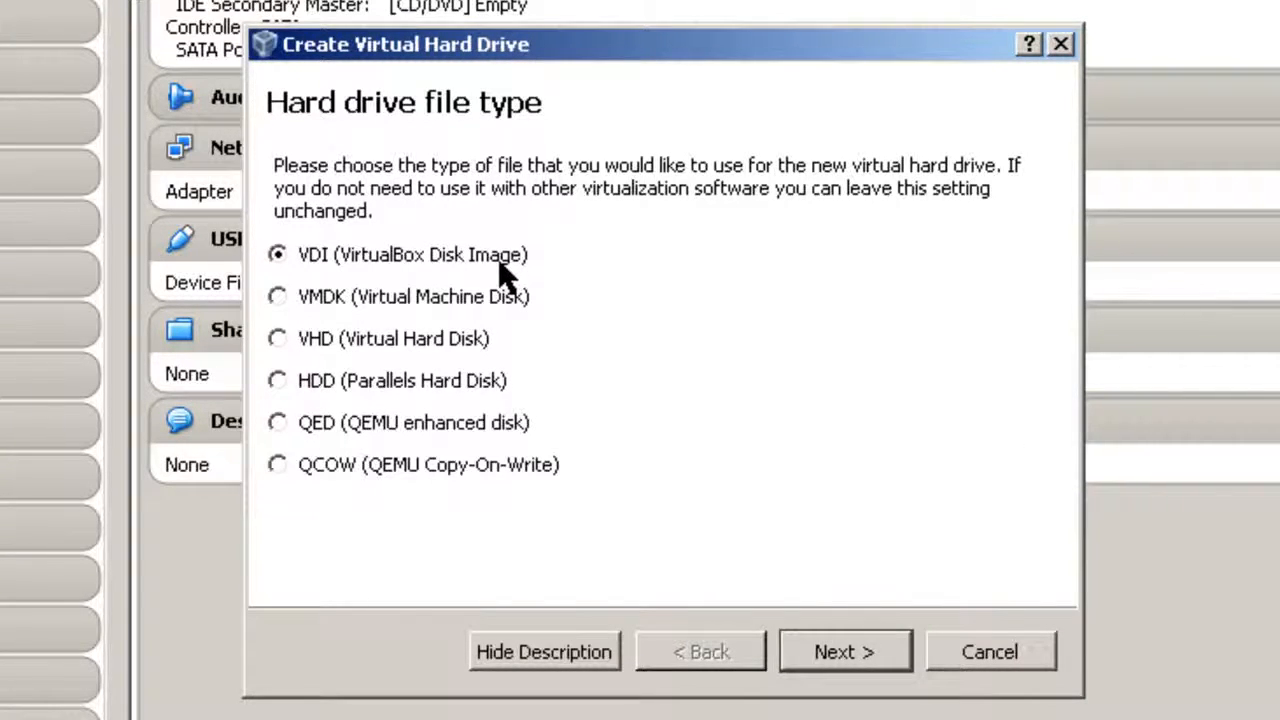
Create a dynamically allocated 20 GB VDI disk for KaliLinux01.
click(871, 660)
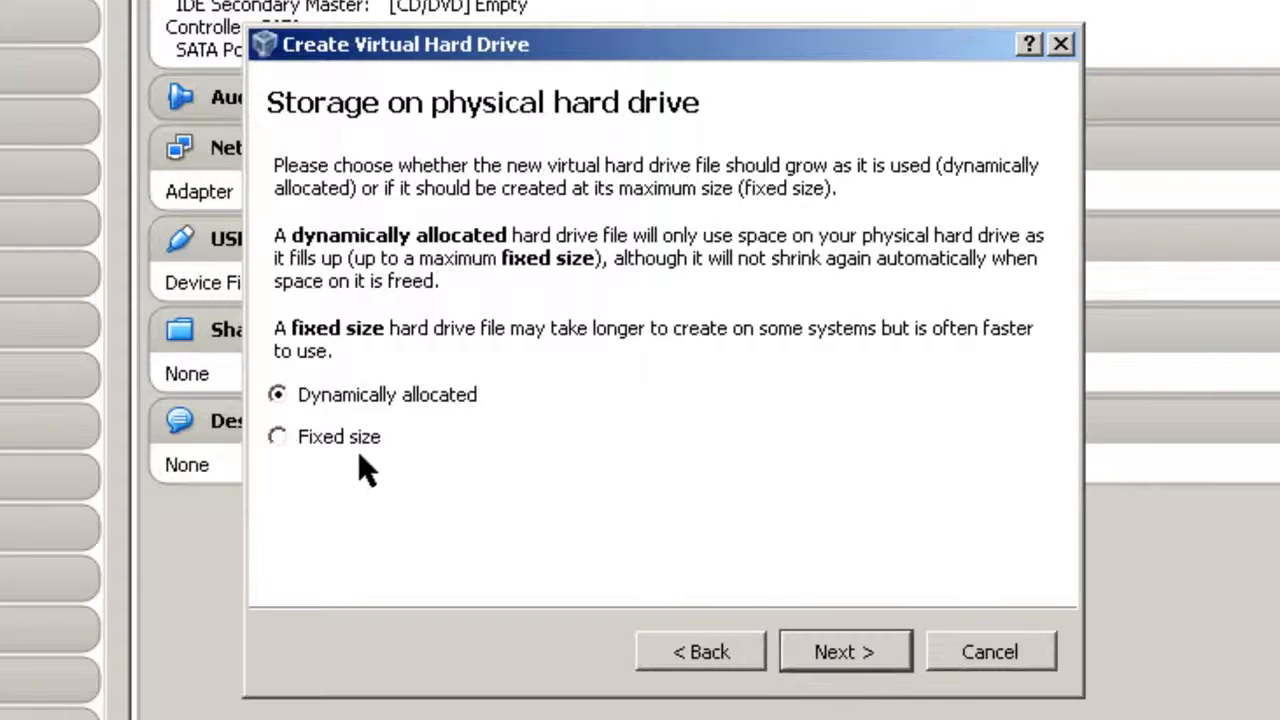
click(832, 660)
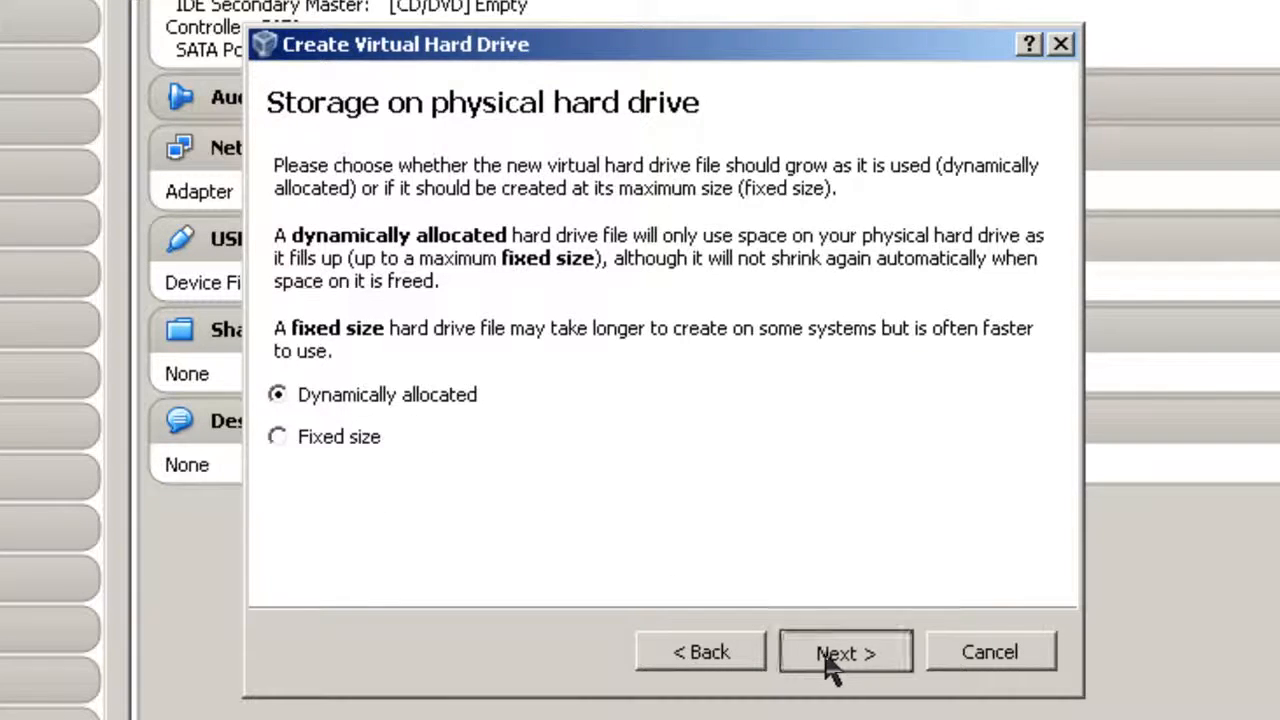
key(BackSpace)
text(20.00 GB)
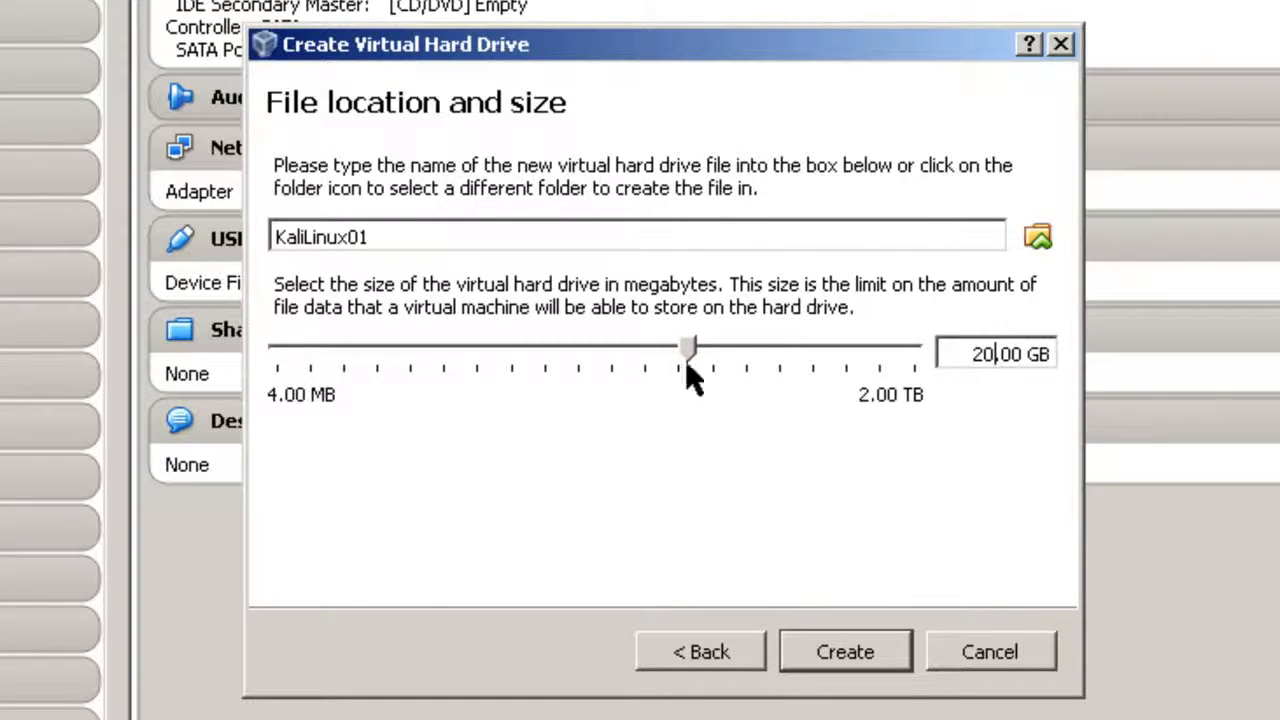
click(856, 662)
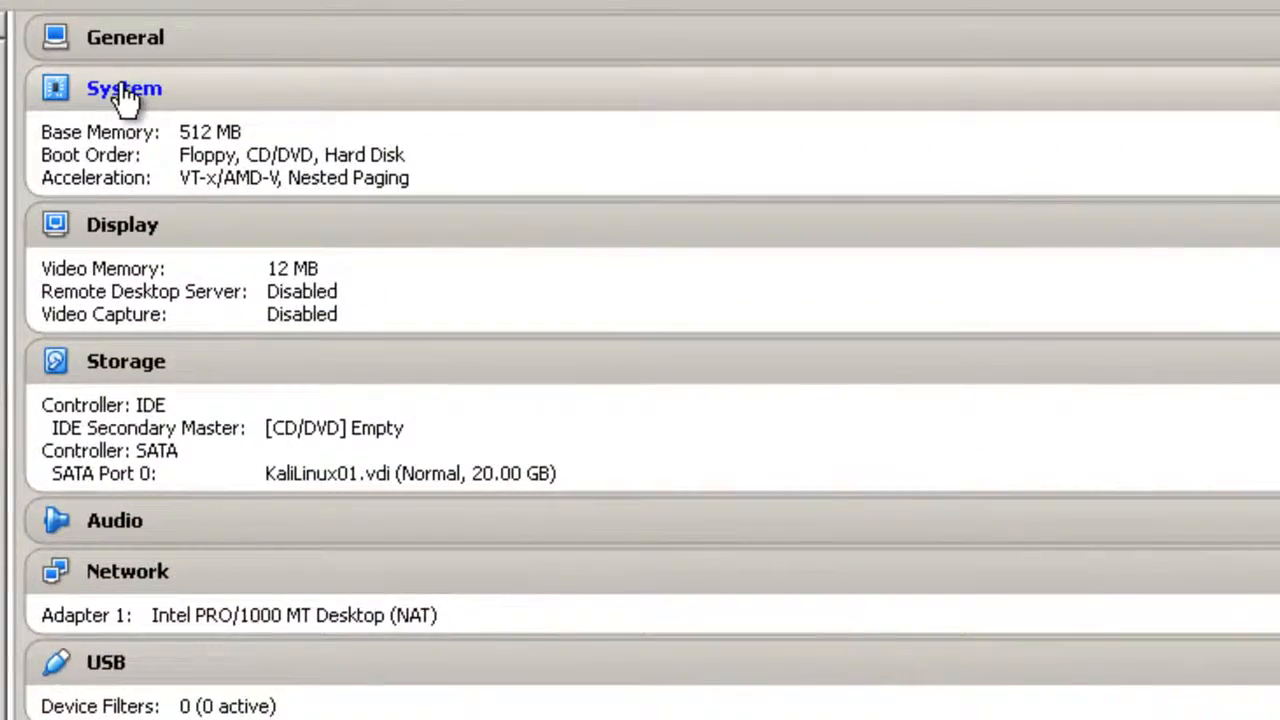
Tick Enable PAE/NX on the Processor tab of KaliLinux01's System settings.
click(121, 88)
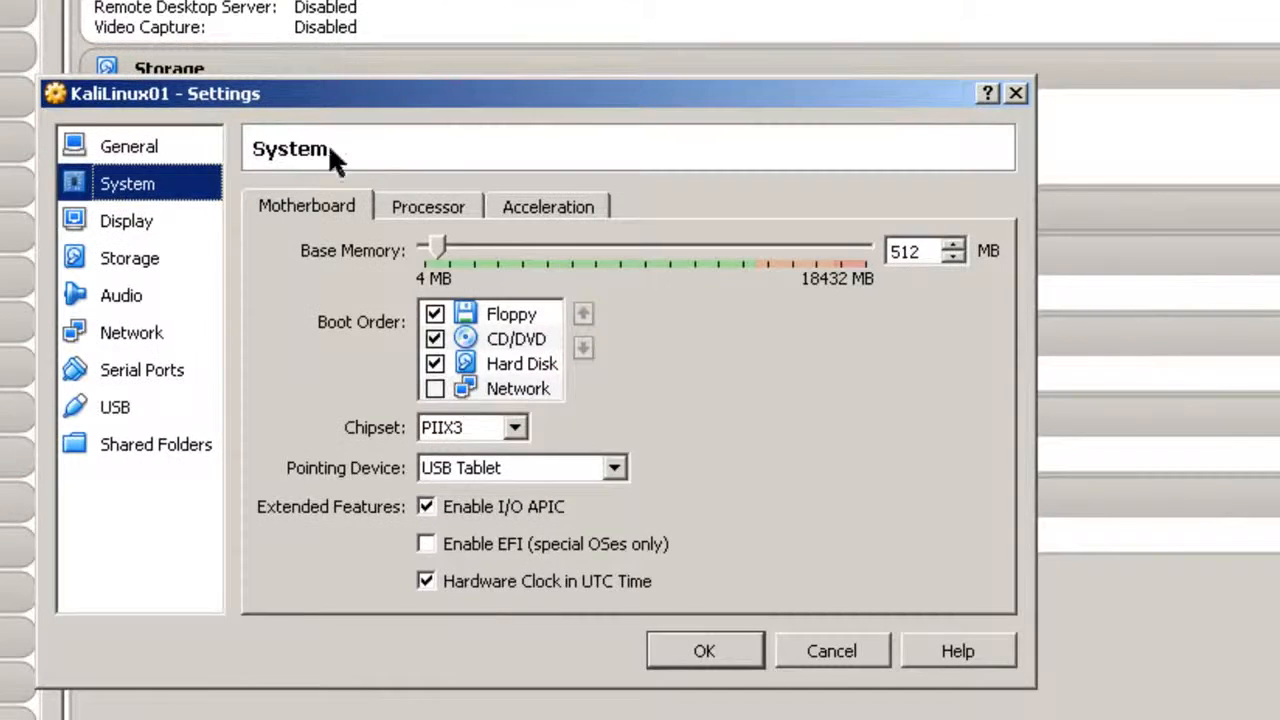
click(436, 209)
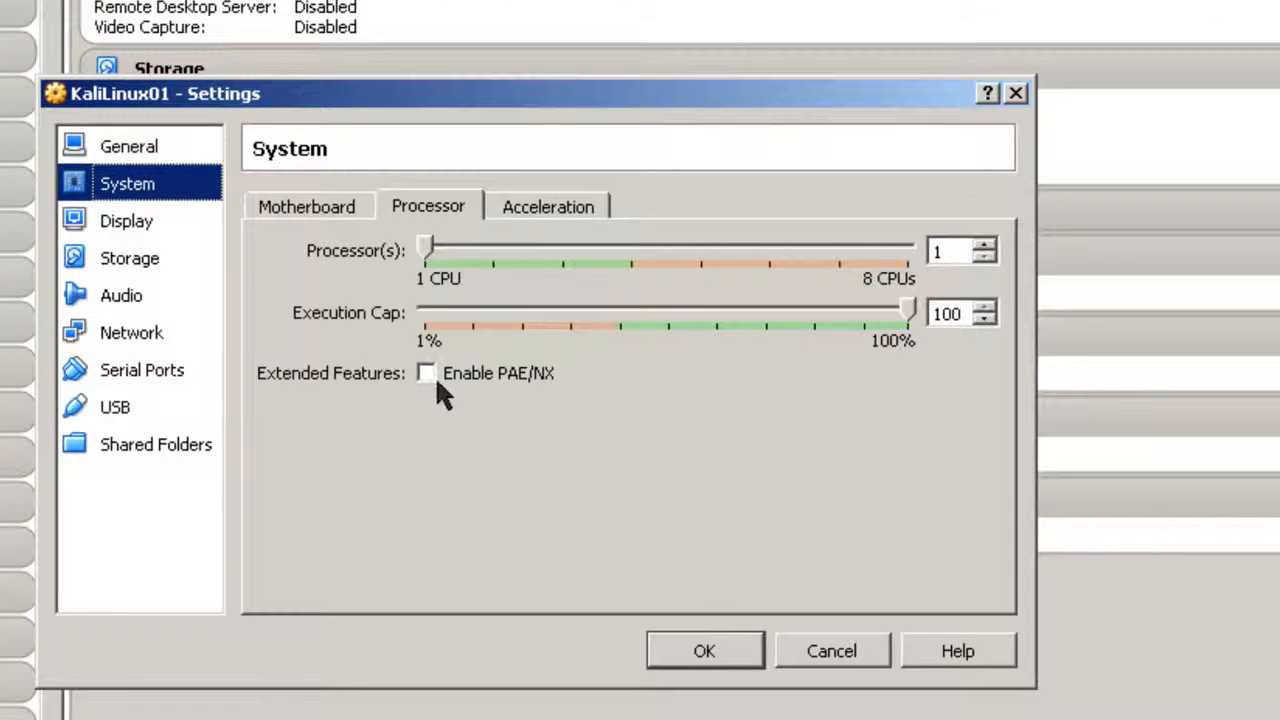
click(430, 373)
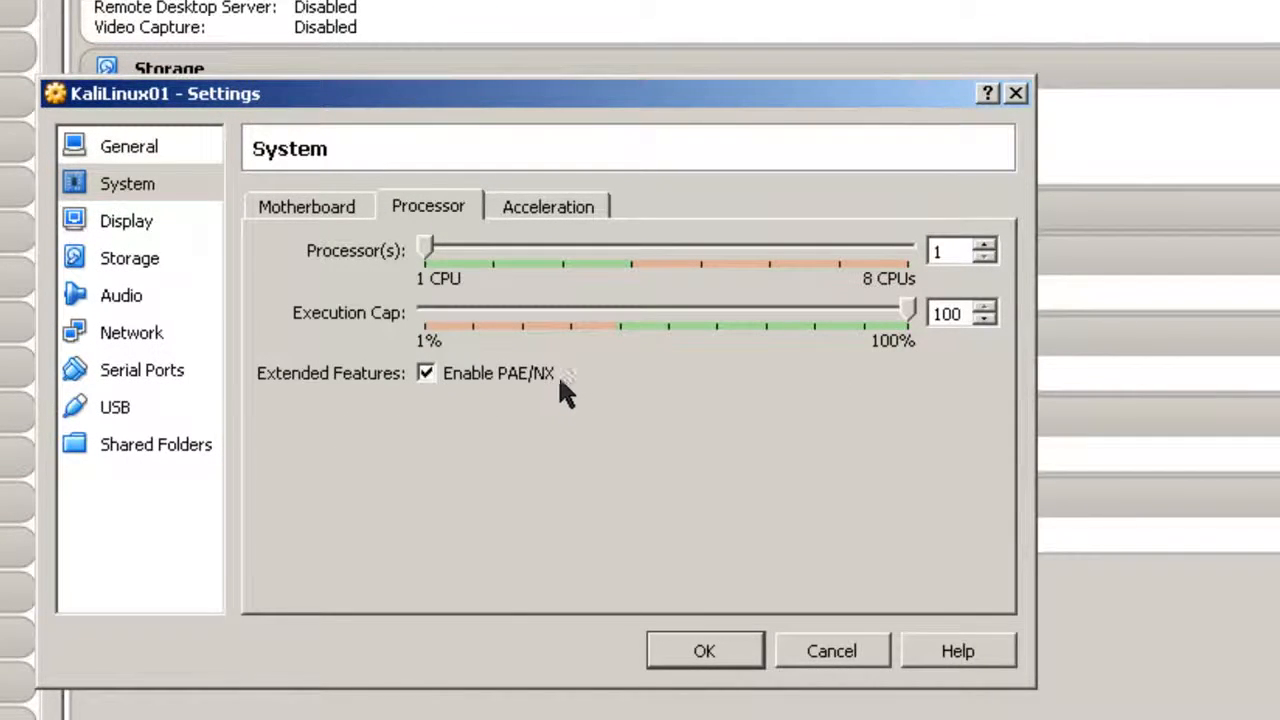
mouse_move(542, 380)
Attach kali-linux-1.0.6-amd64.iso to the empty CD/DVD drive and save the settings.
click(708, 651)
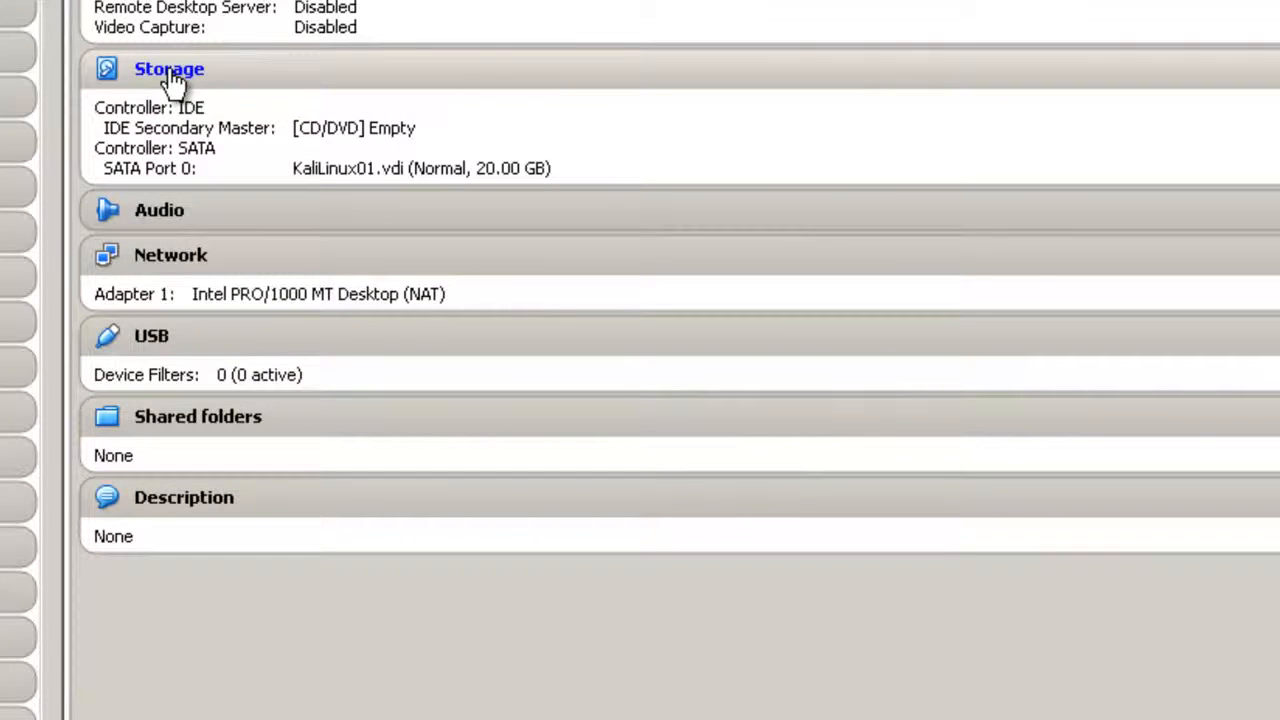
click(170, 72)
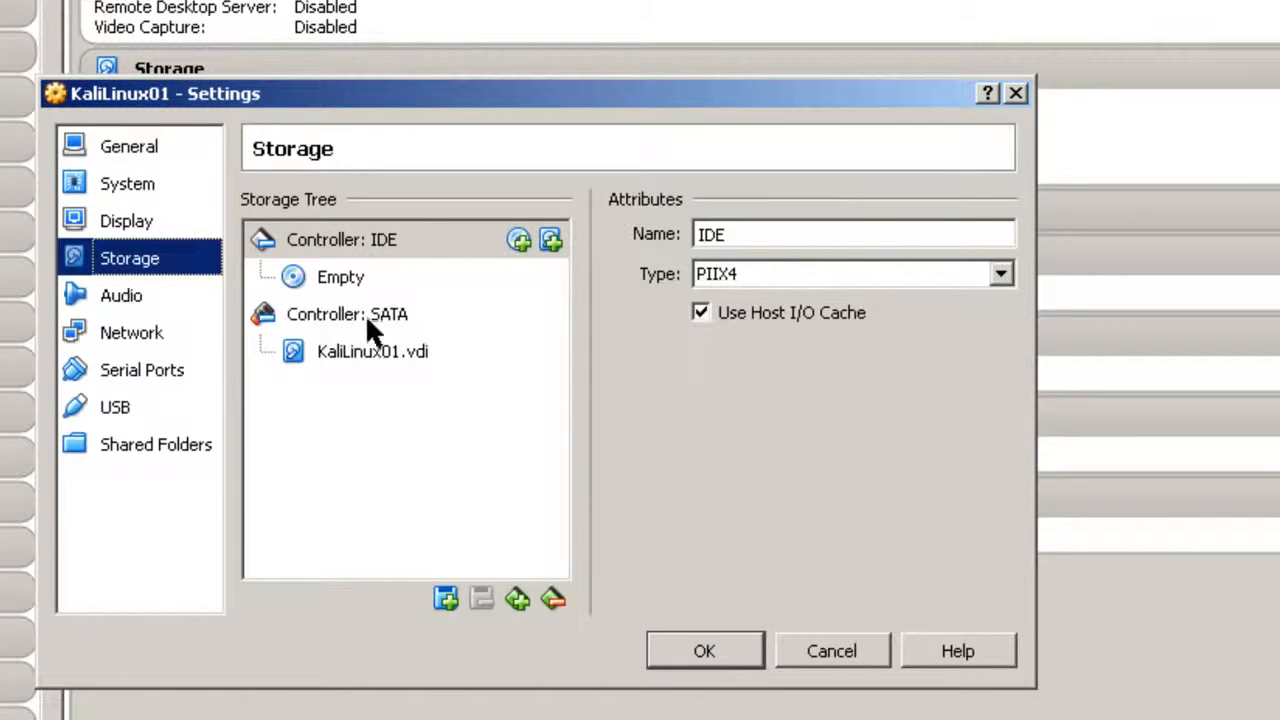
click(342, 284)
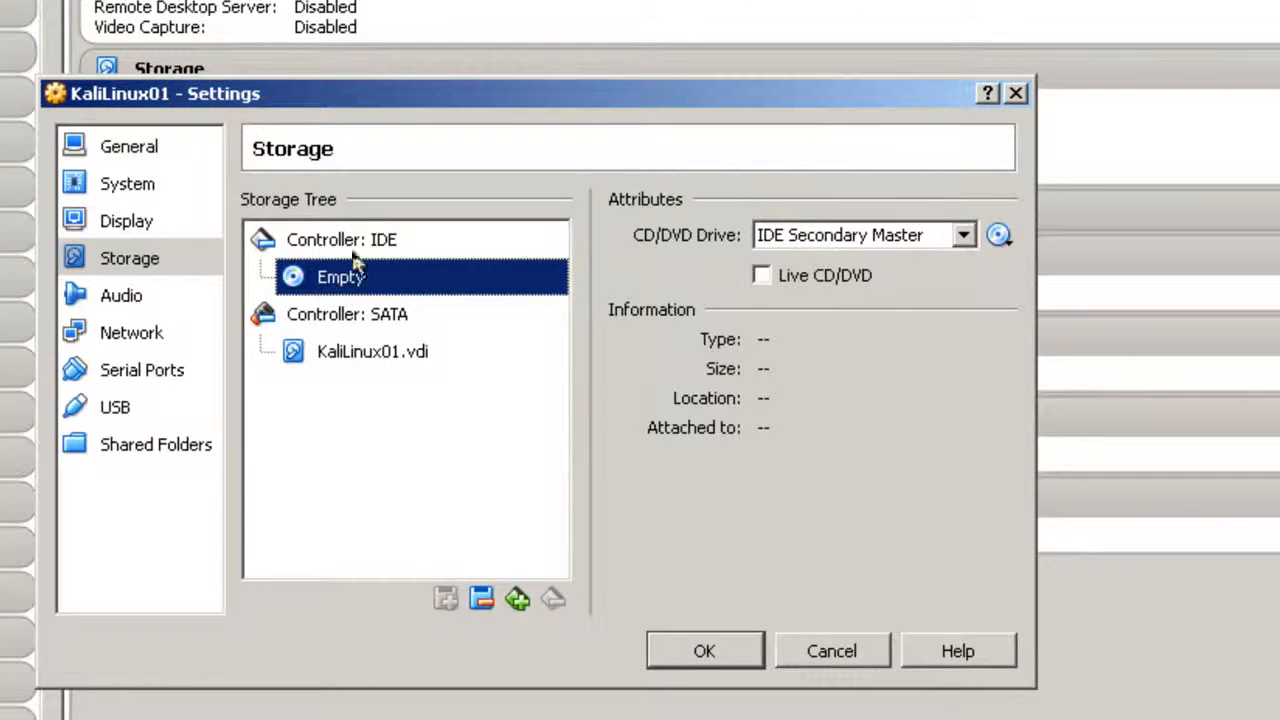
click(1000, 237)
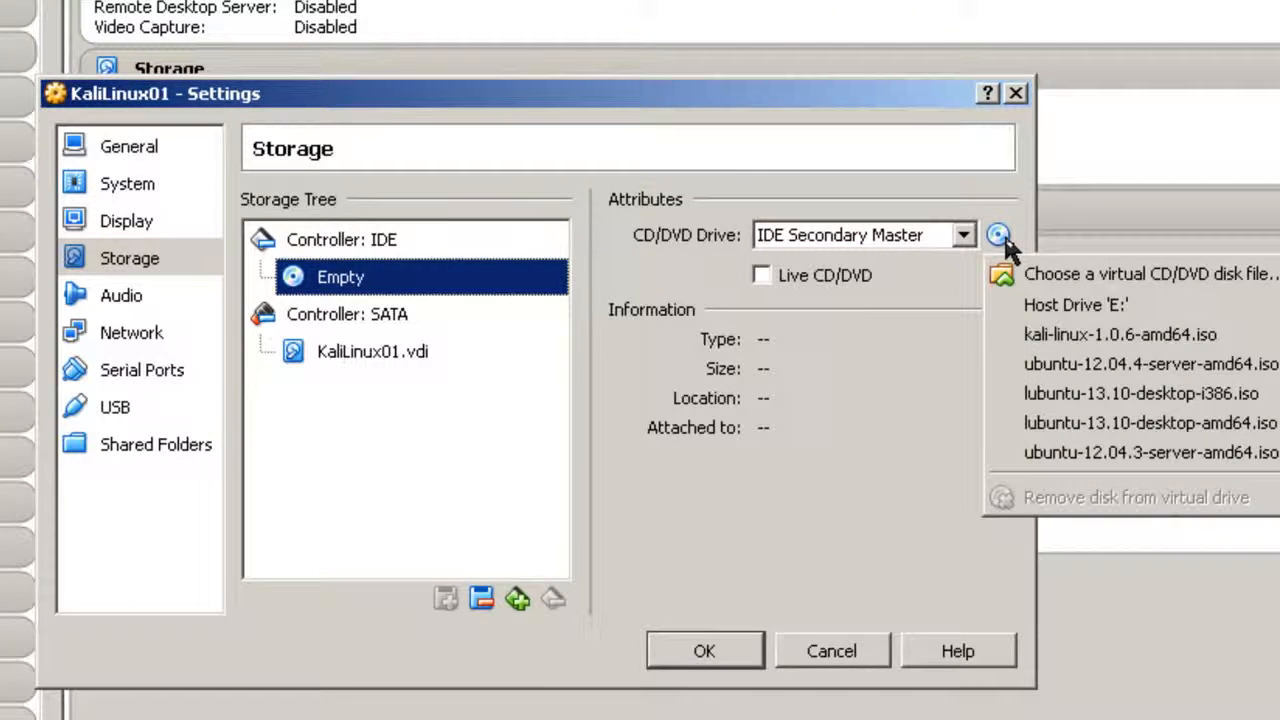
click(1055, 270)
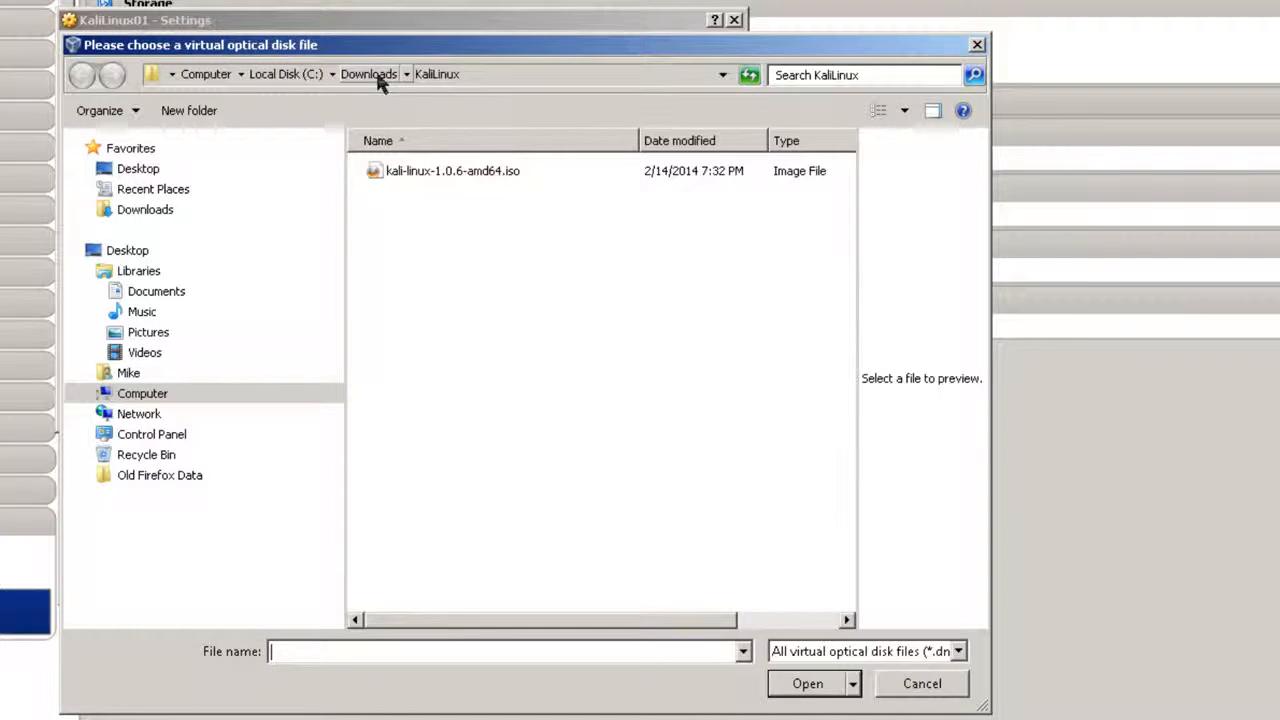
click(415, 173)
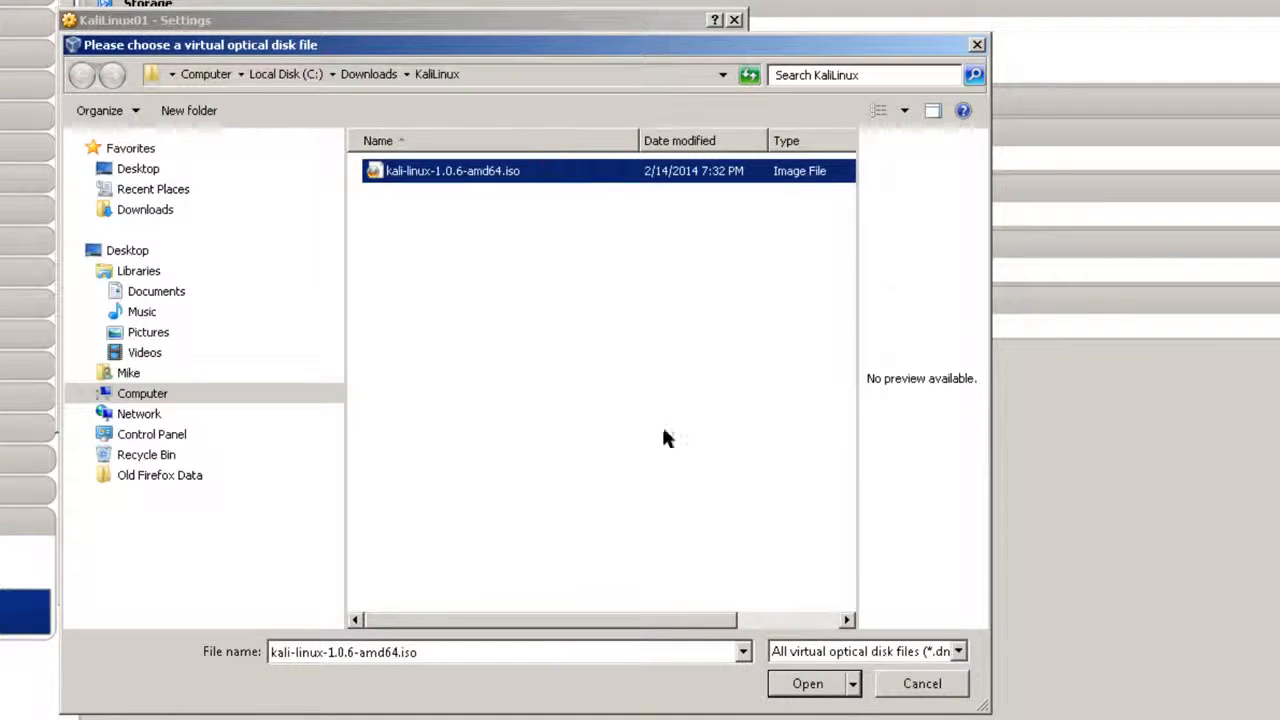
click(810, 686)
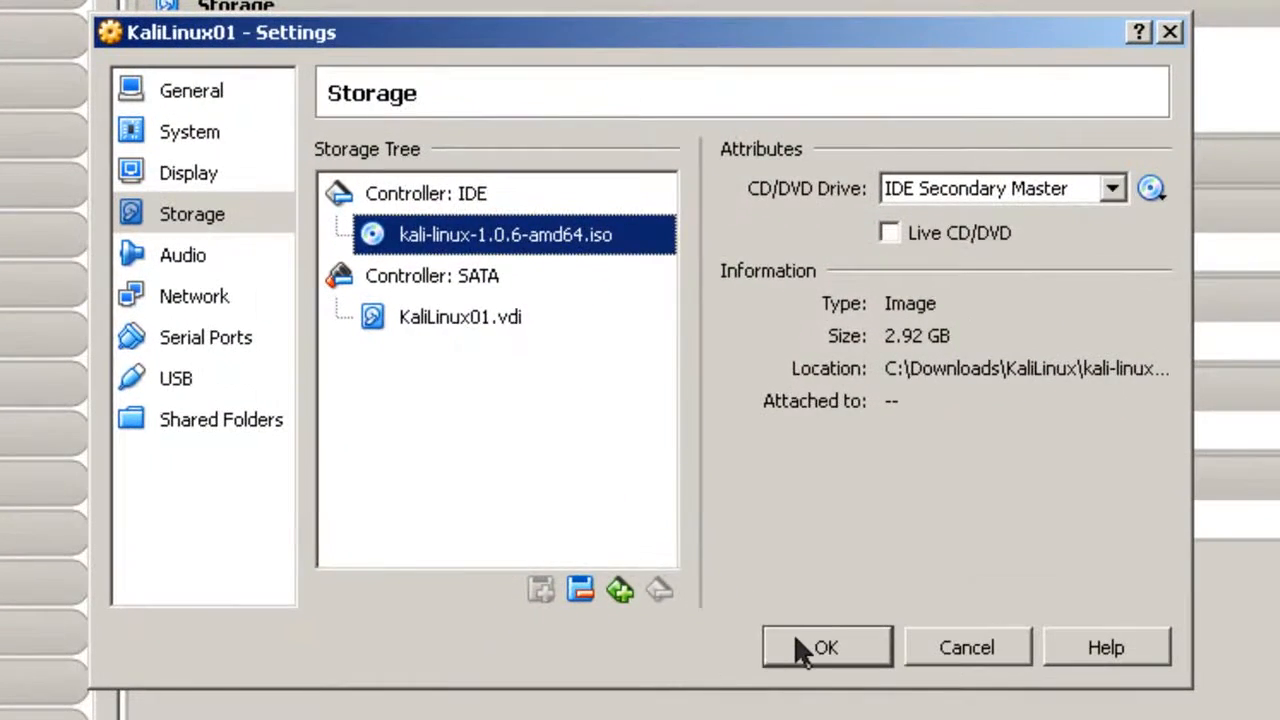
click(510, 407)
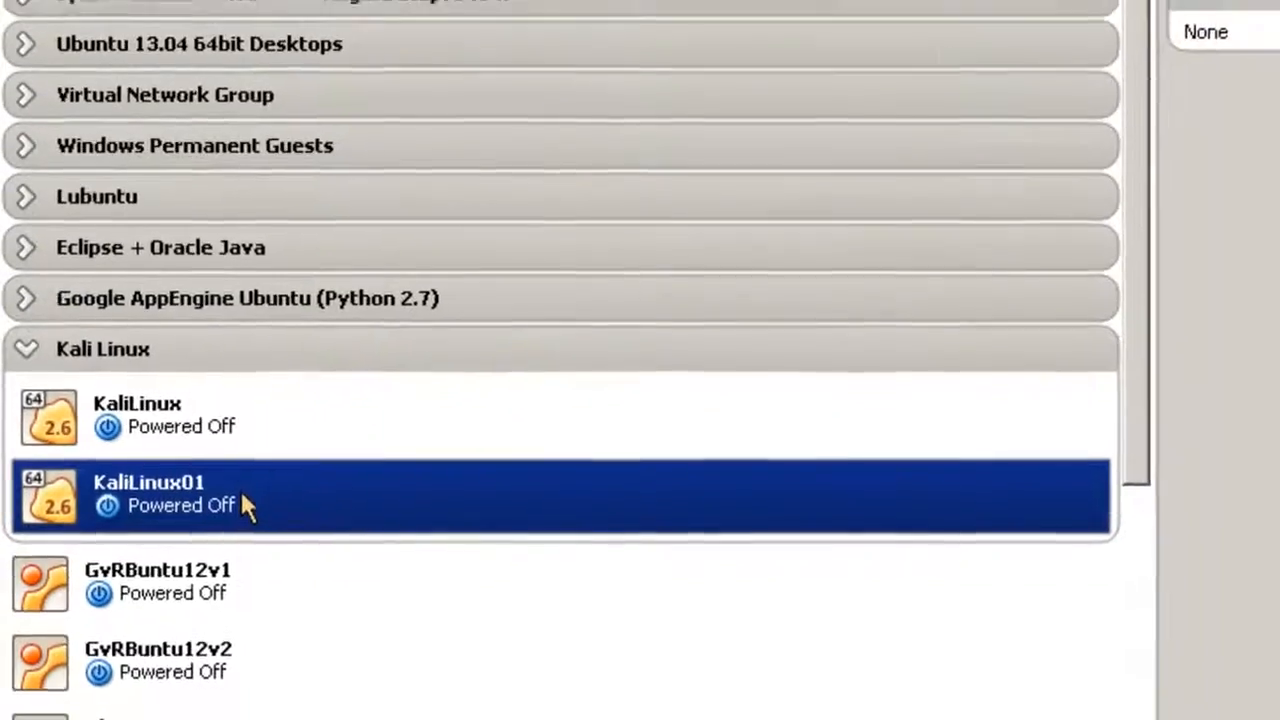
Start KaliLinux01 from its context menu in the machine list.
right_click(268, 472)
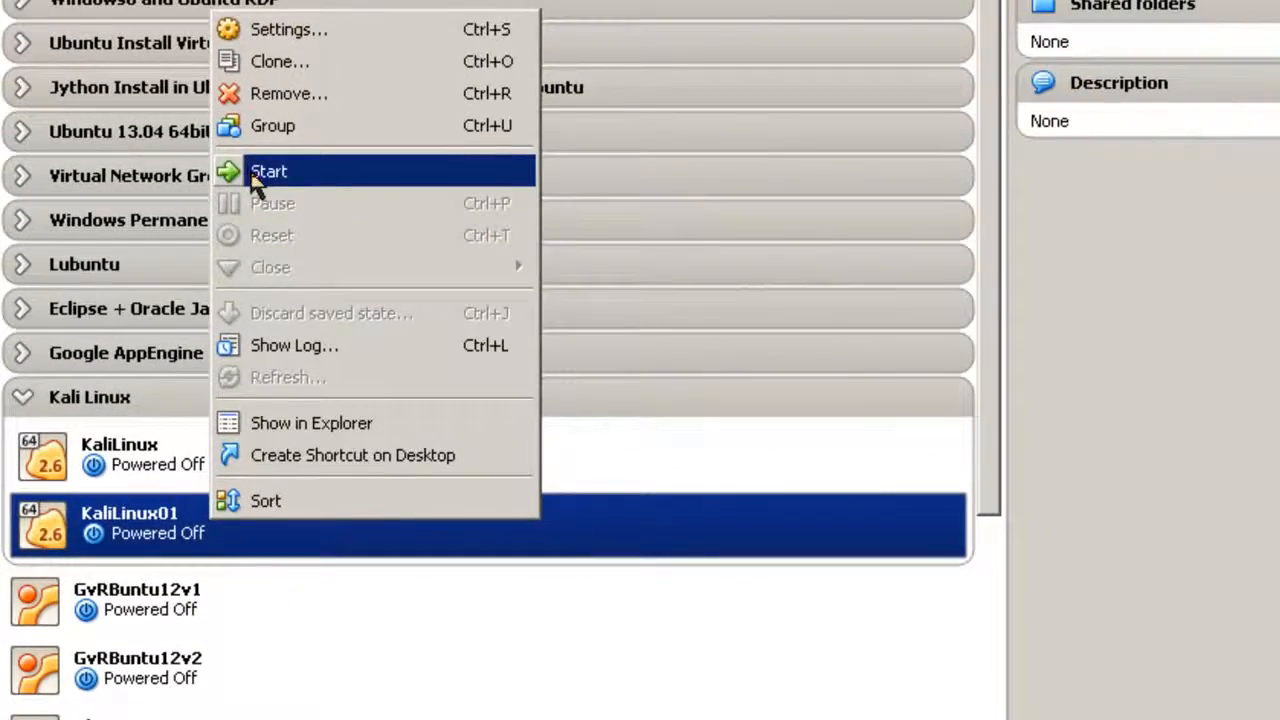
click(272, 122)
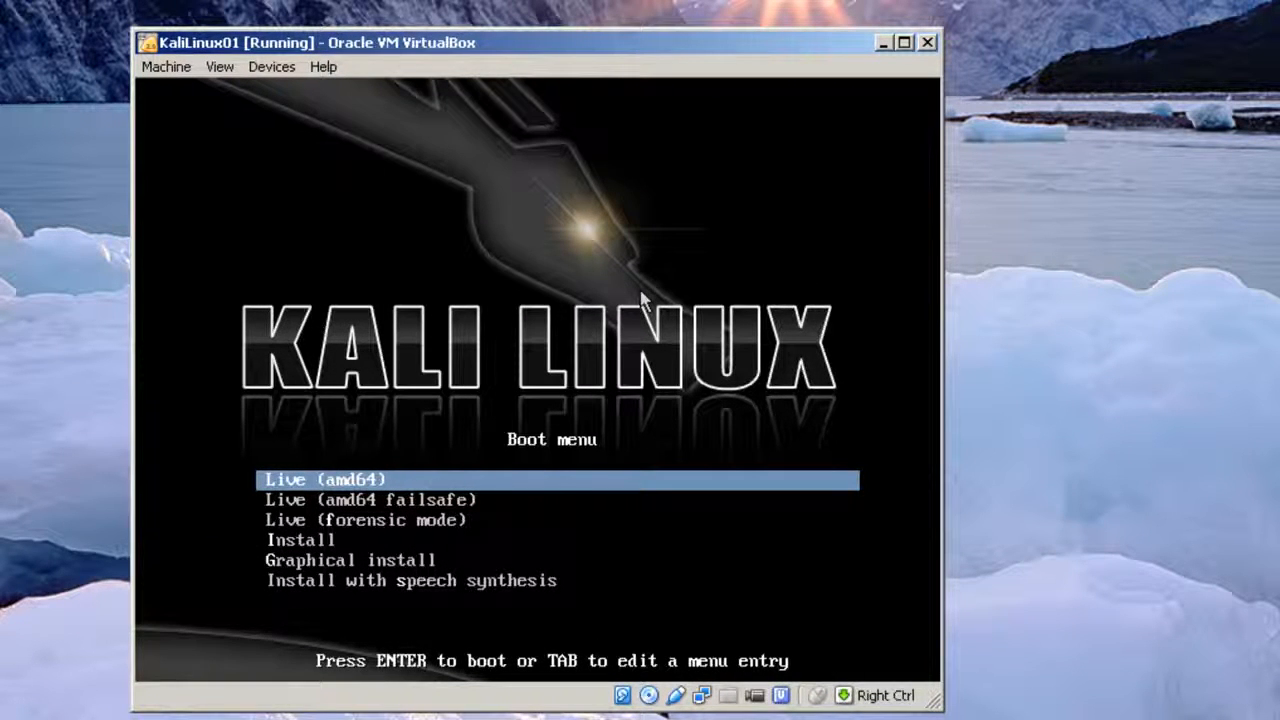
Select the text-mode Install entry in the Kali boot menu and boot it.
key(Down)
key(Down)
key(Down)
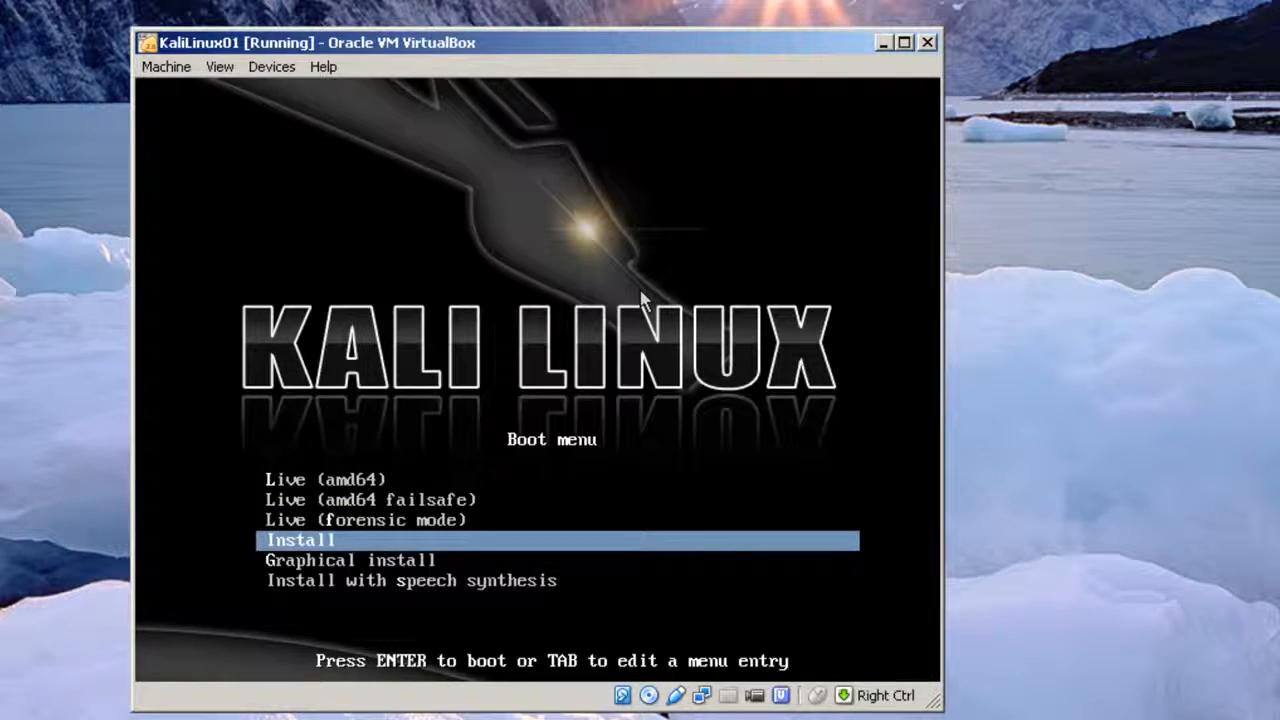
key(Down)
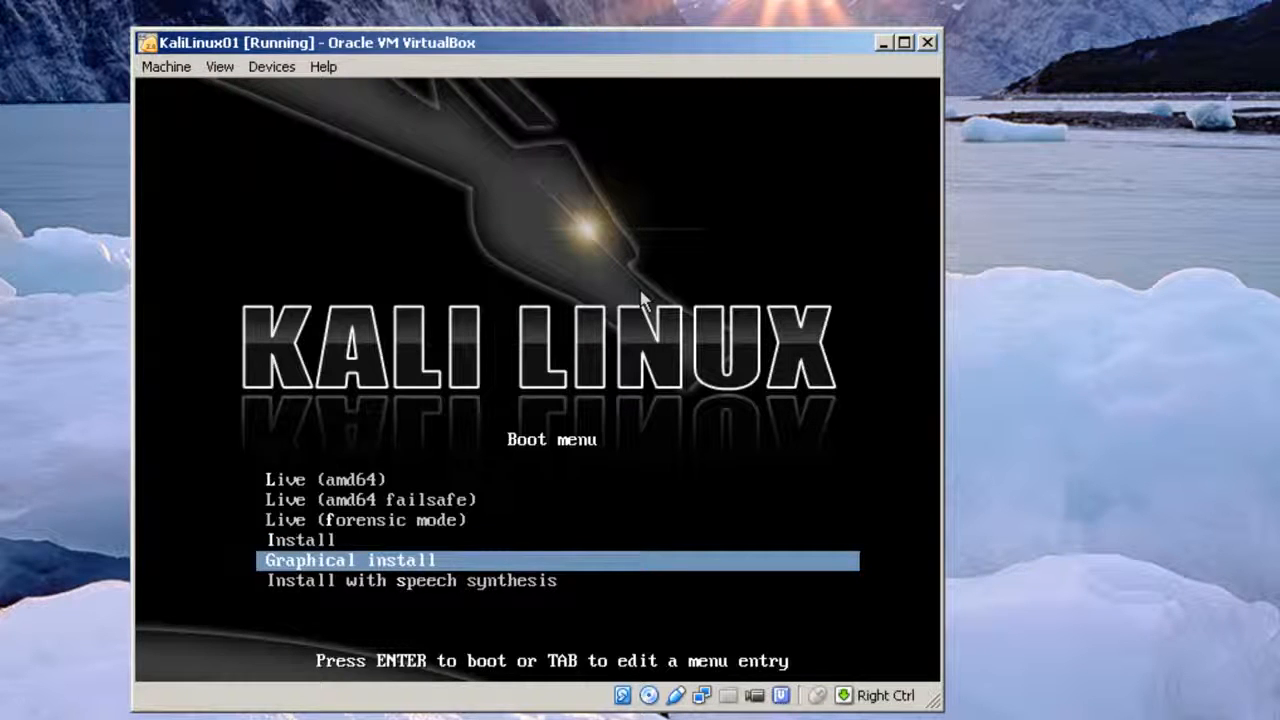
key(Down)
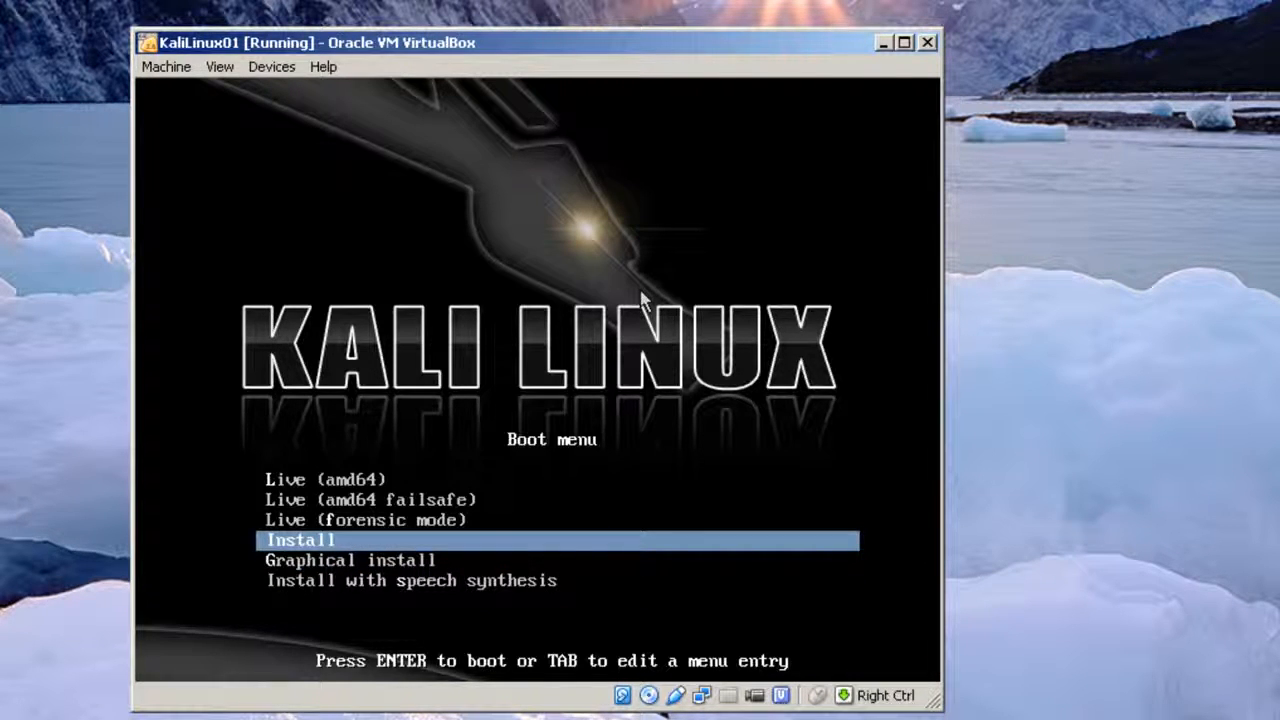
key(Return)
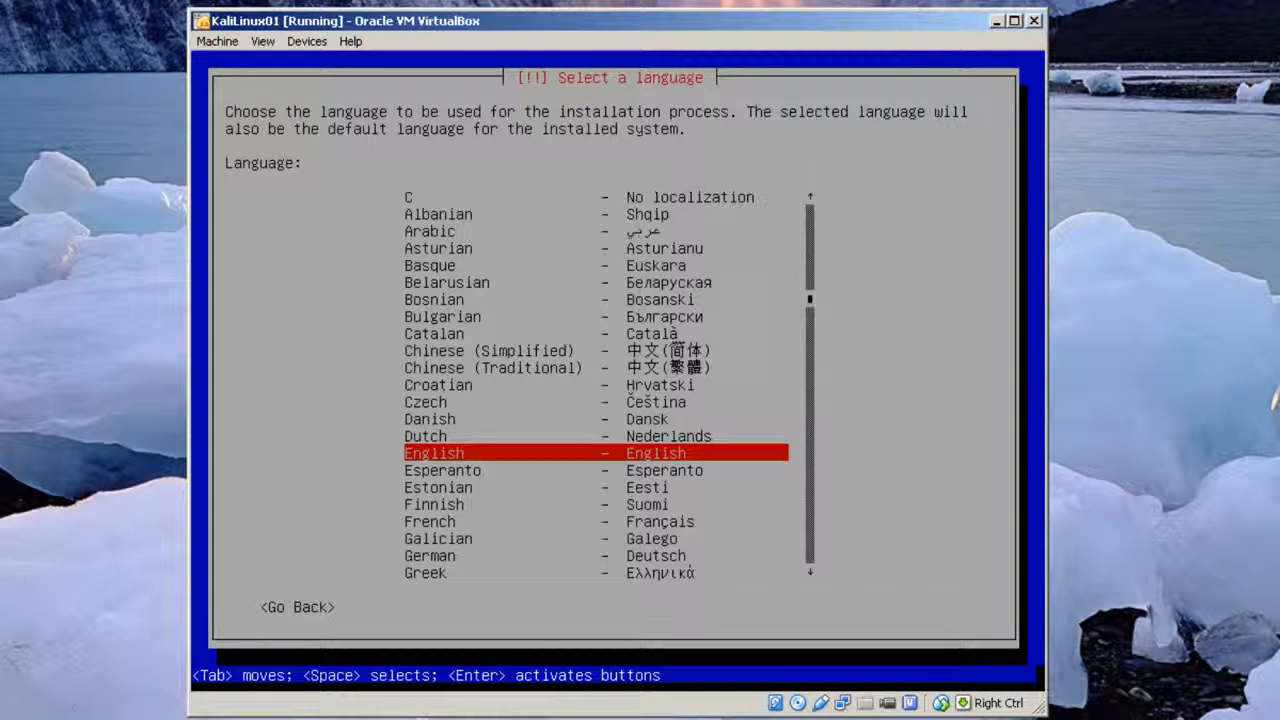
Accept English language, United States location and the American English keymap.
key(Return)
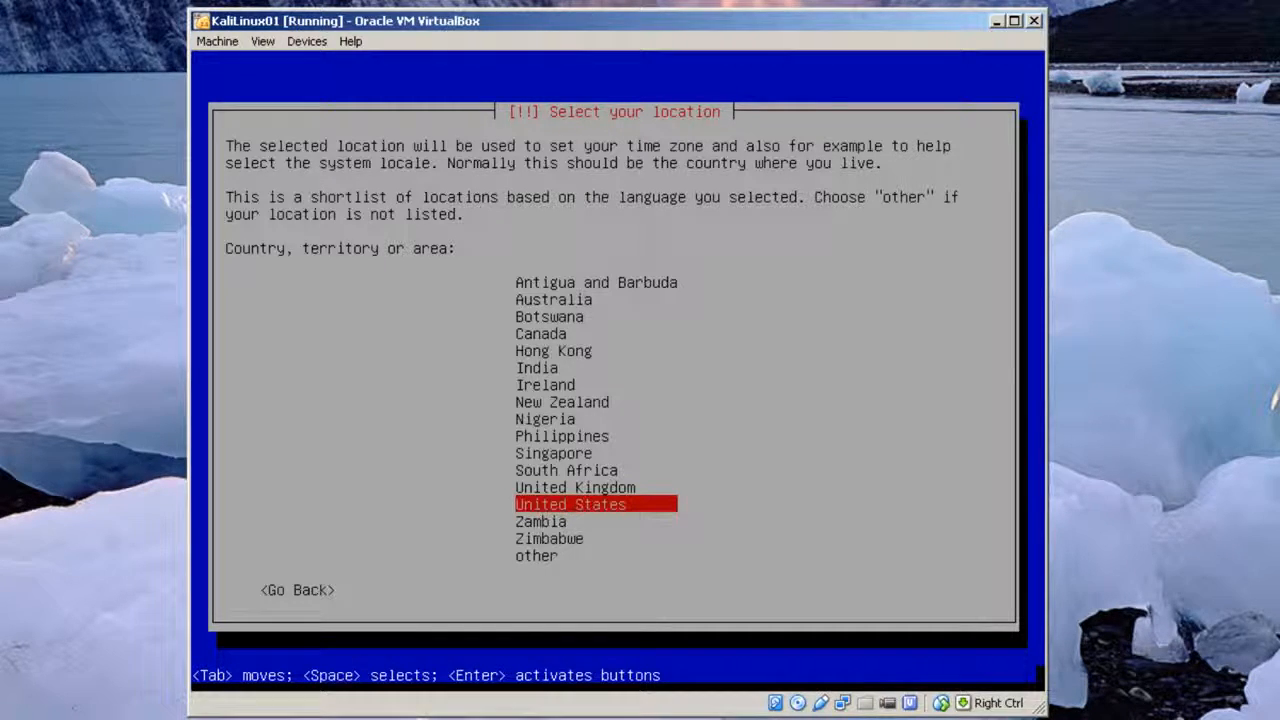
key(Return)
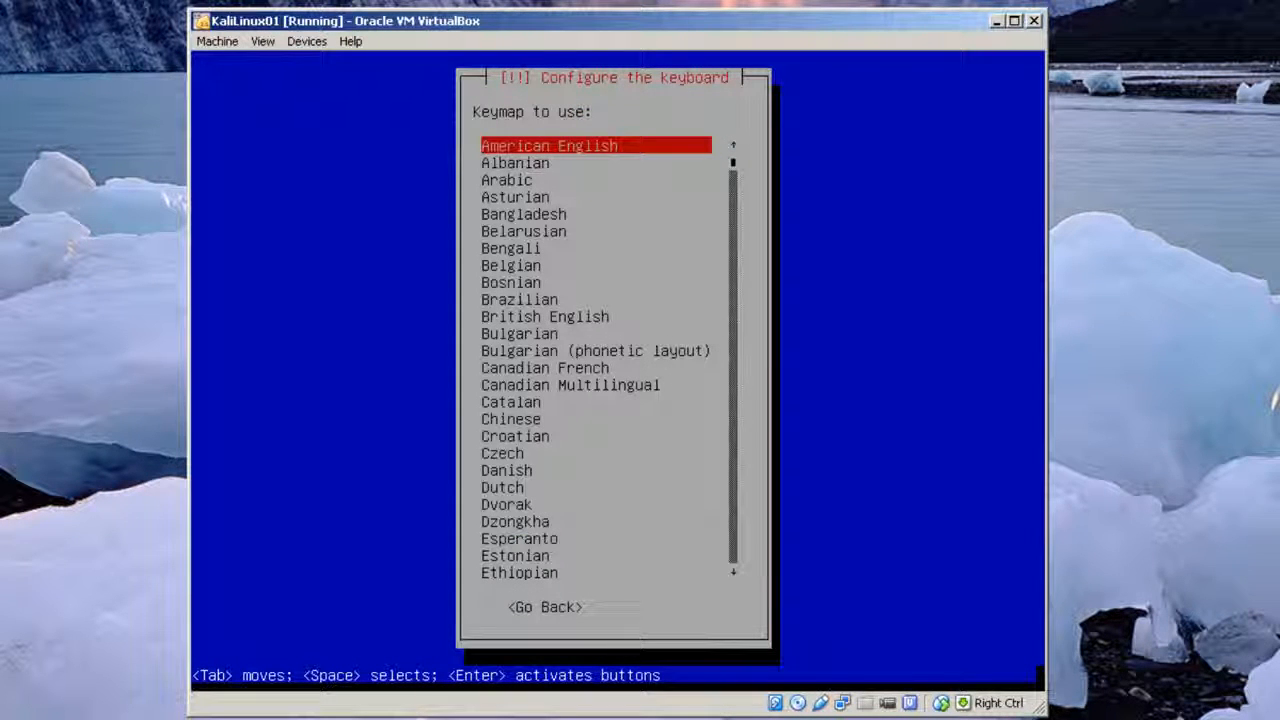
key(Return)
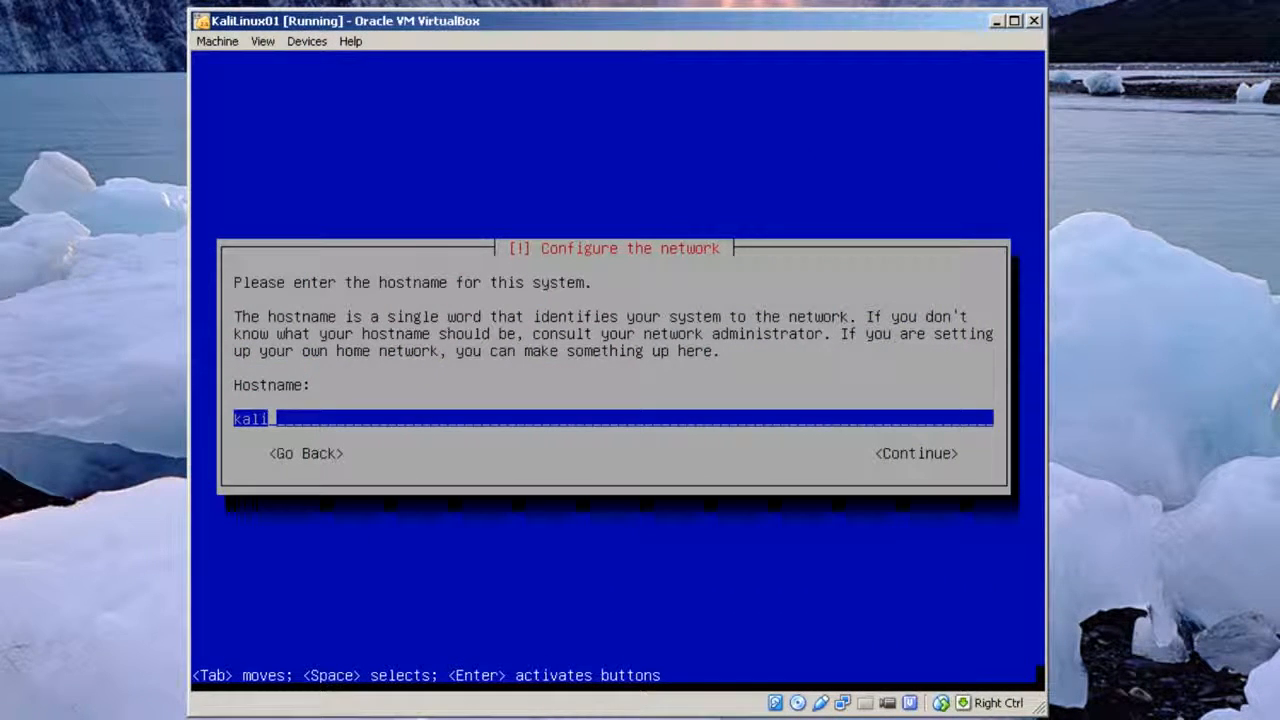
Enter hostname kalilinux01 and domain name private.edu in the installer.
text(linux01)
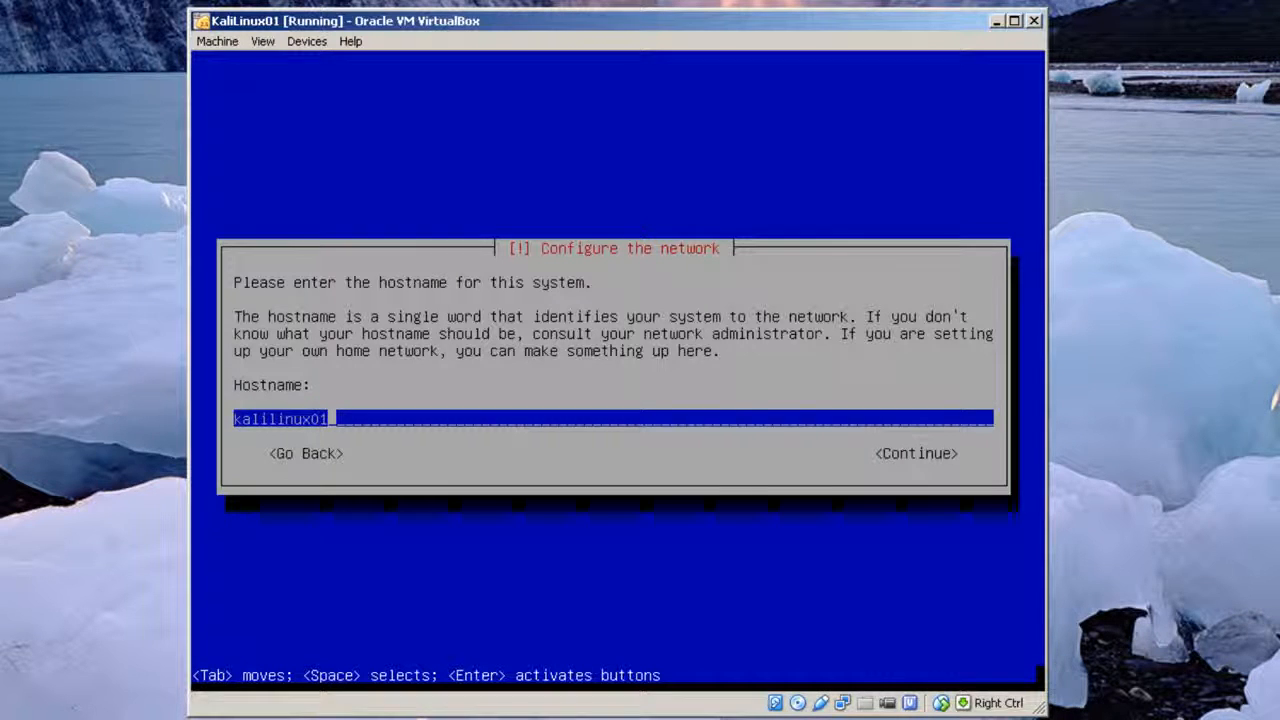
key(Return)
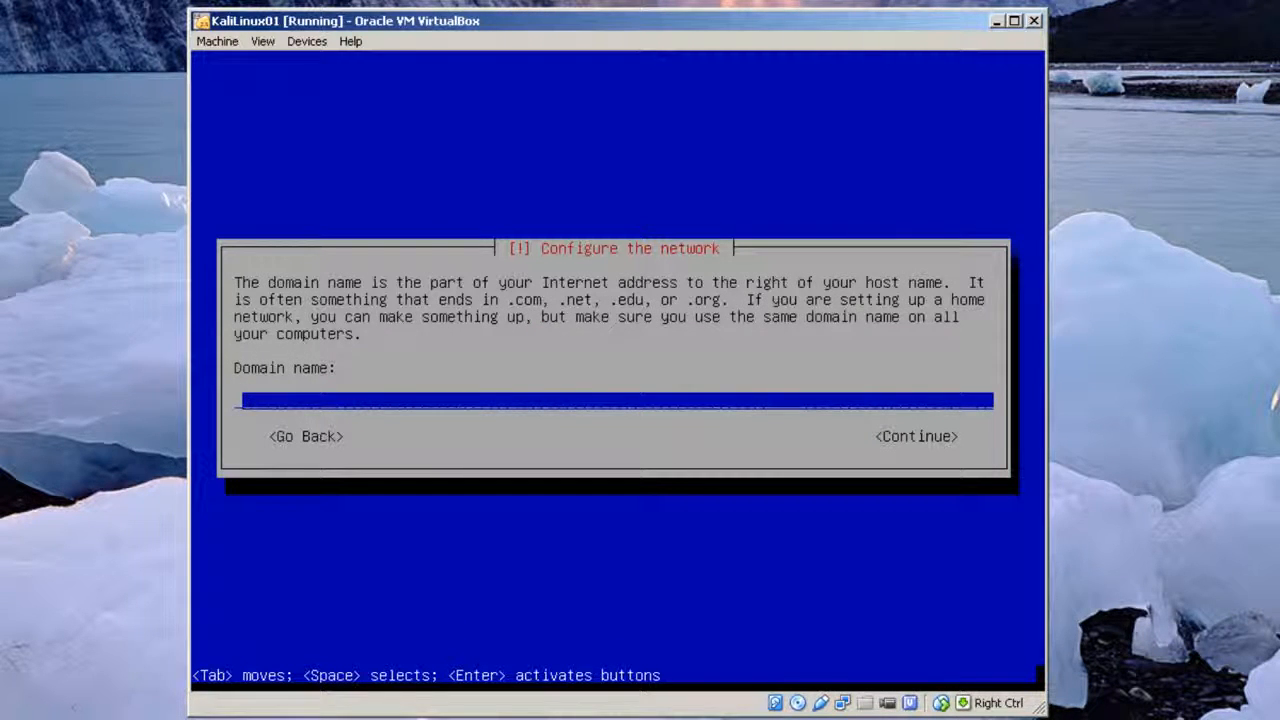
text(kalilinux)
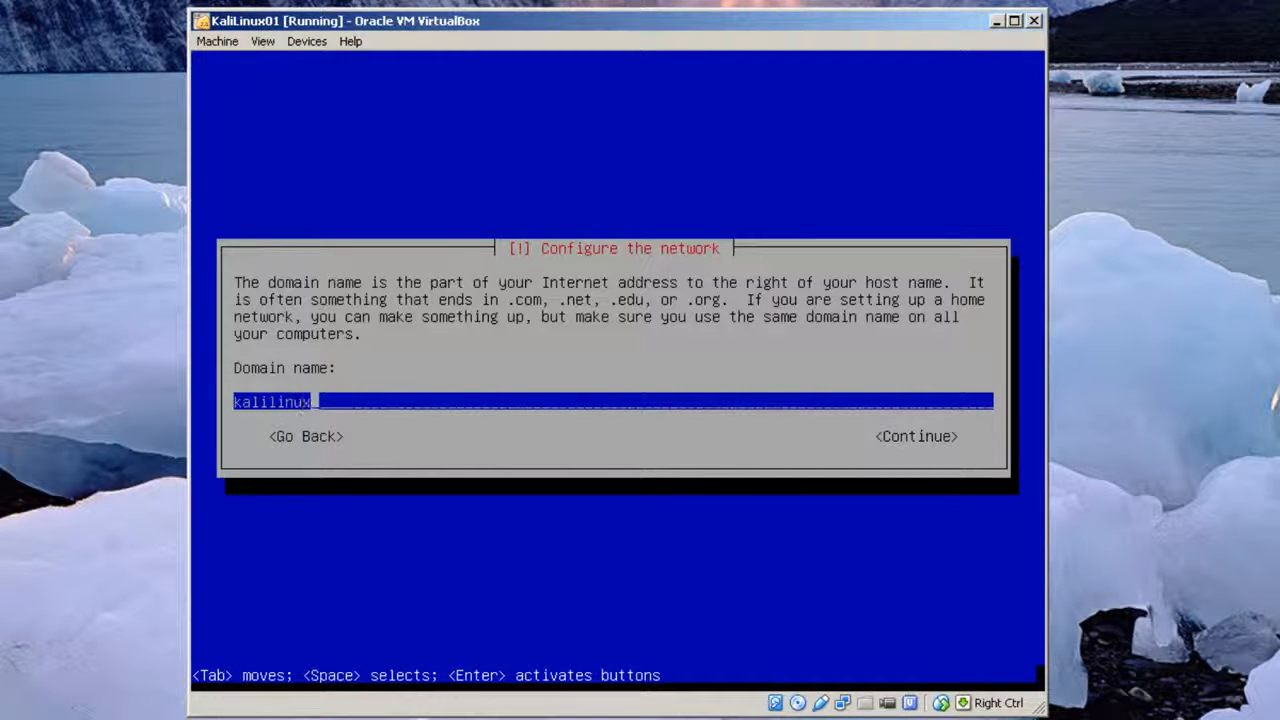
text(01.pn)
text(ivate.ee)
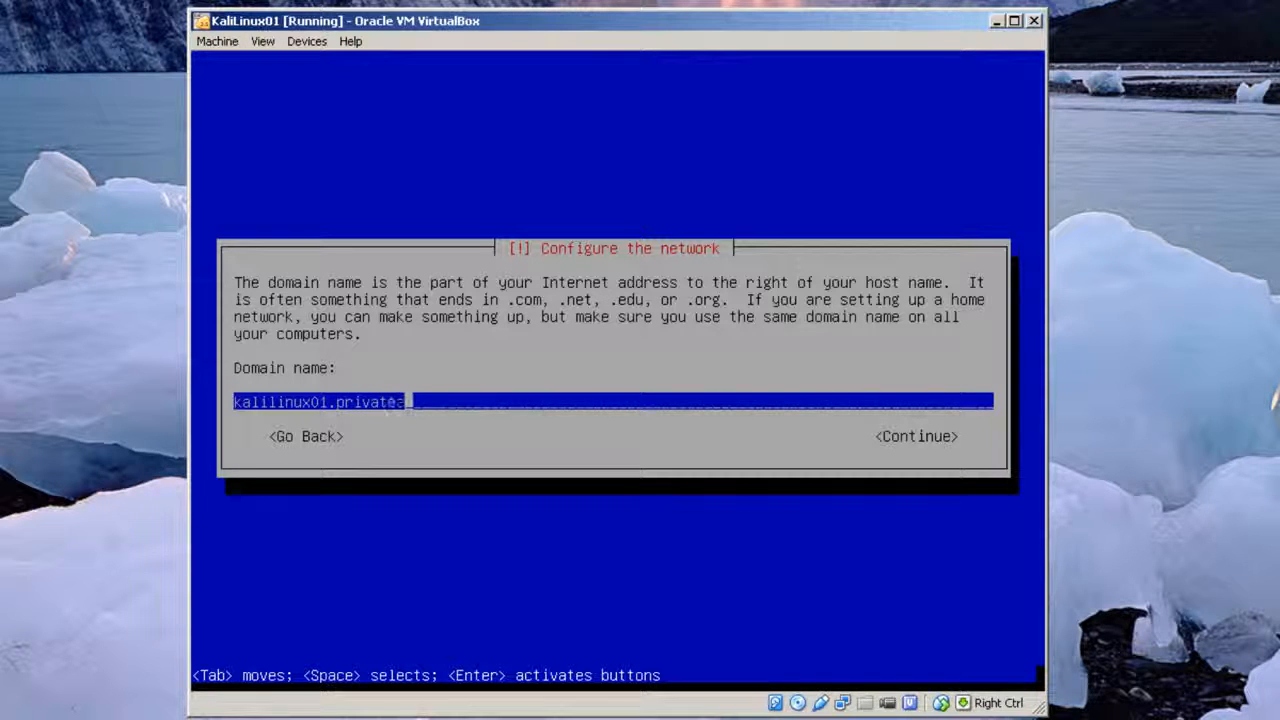
key(BackSpace)
text(du)
key(Left)
key(Left)
key(Left)
key(Left)
key(Left)
key(Left)
key(Left)
key(Left)
key(Left)
key(Left)
key(Left)
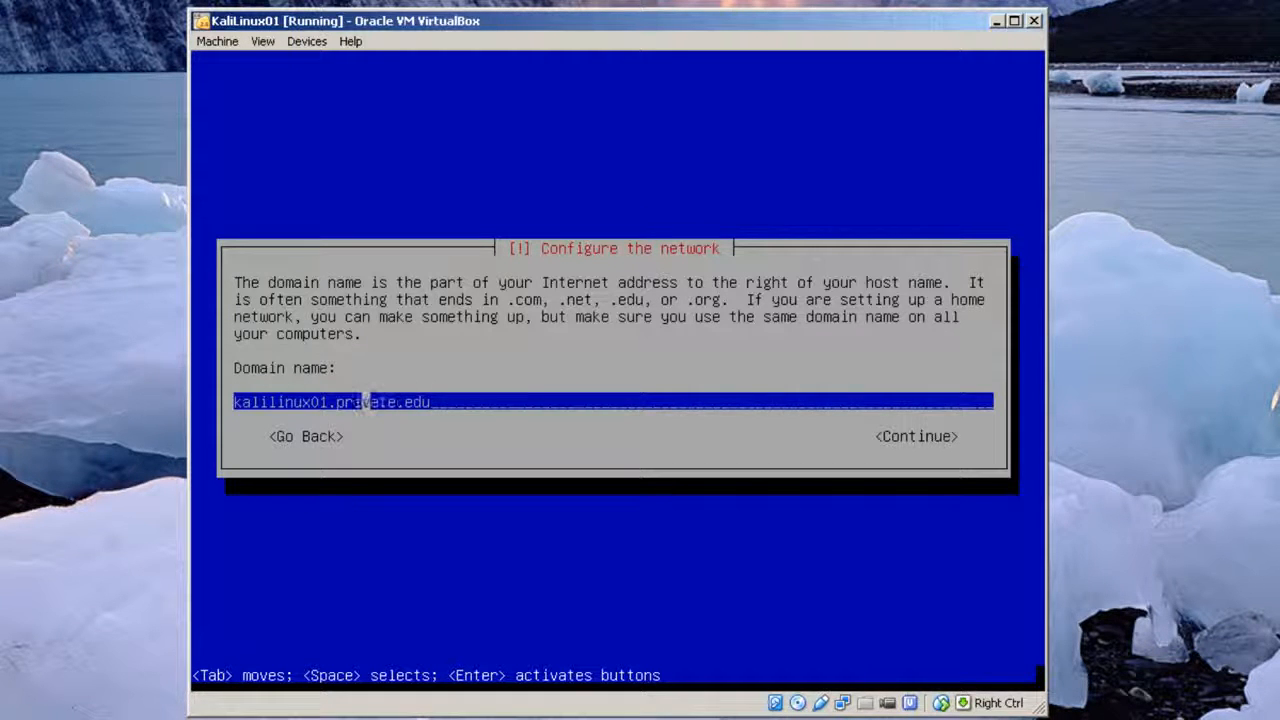
key(BackSpace)
key(BackSpace)
key(BackSpace)
key(BackSpace)
key(BackSpace)
key(BackSpace)
key(BackSpace)
key(BackSpace)
key(BackSpace)
key(BackSpace)
key(BackSpace)
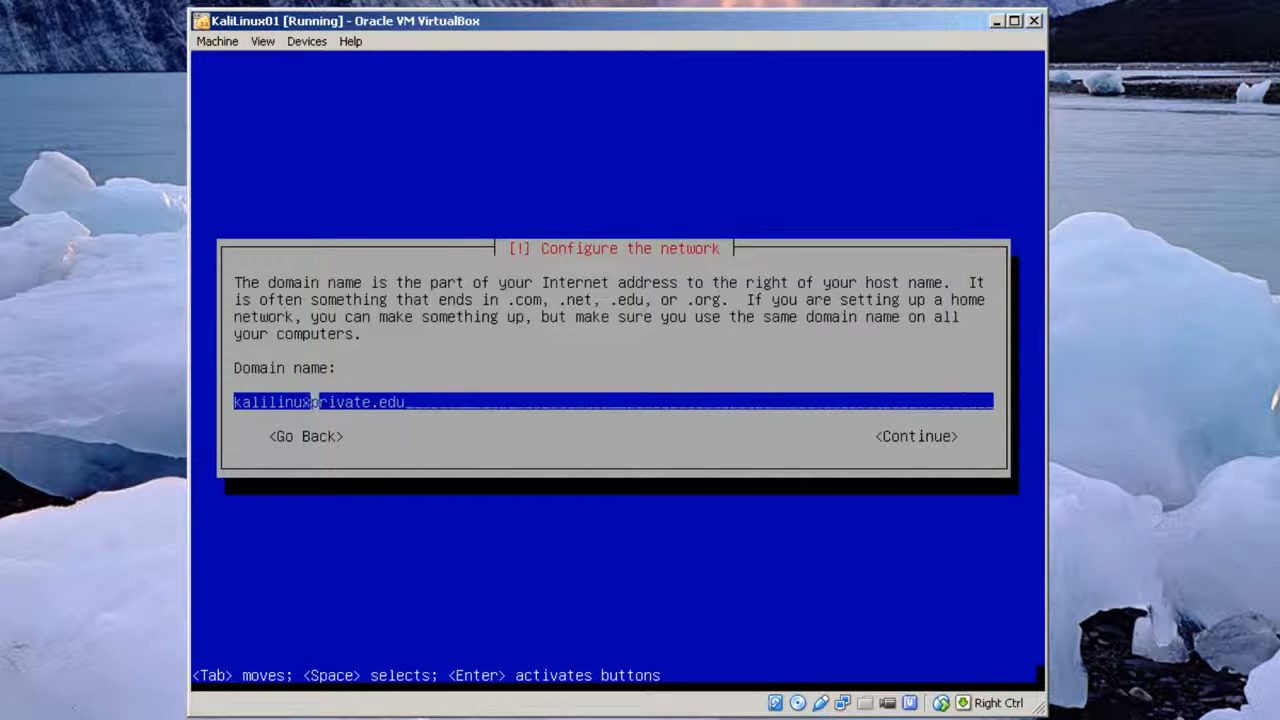
key(BackSpace)
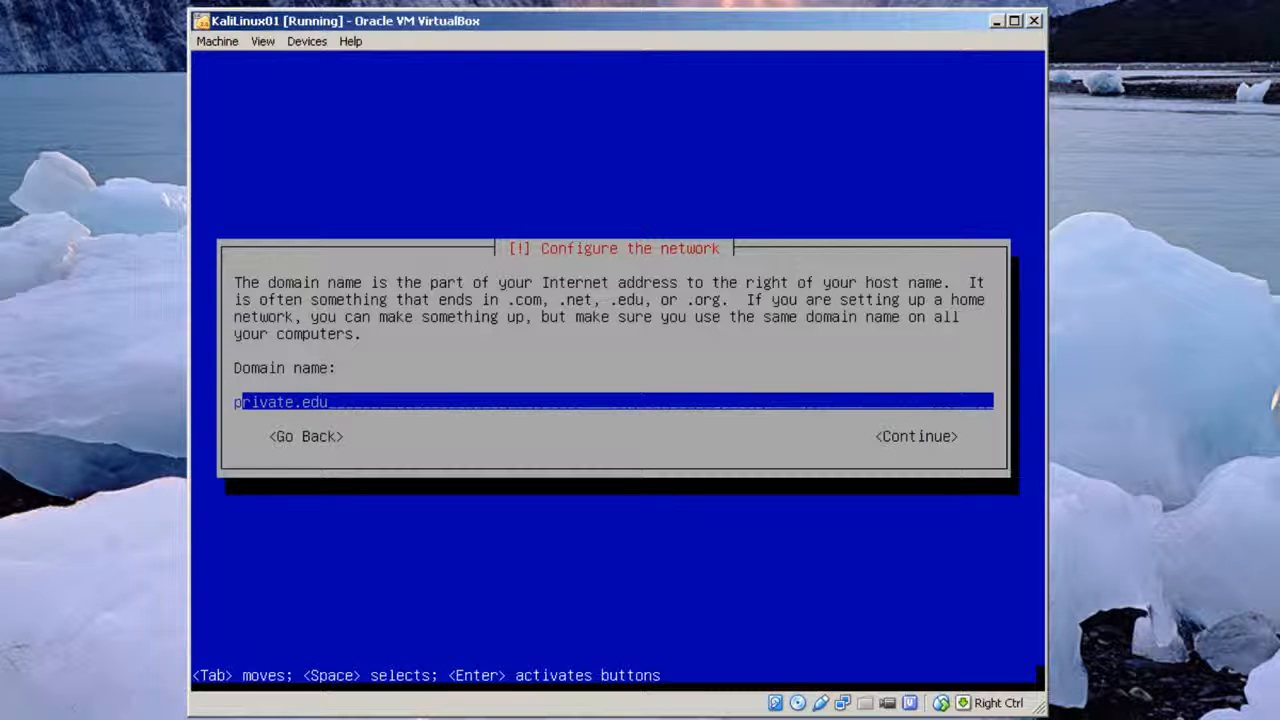
key(Tab)
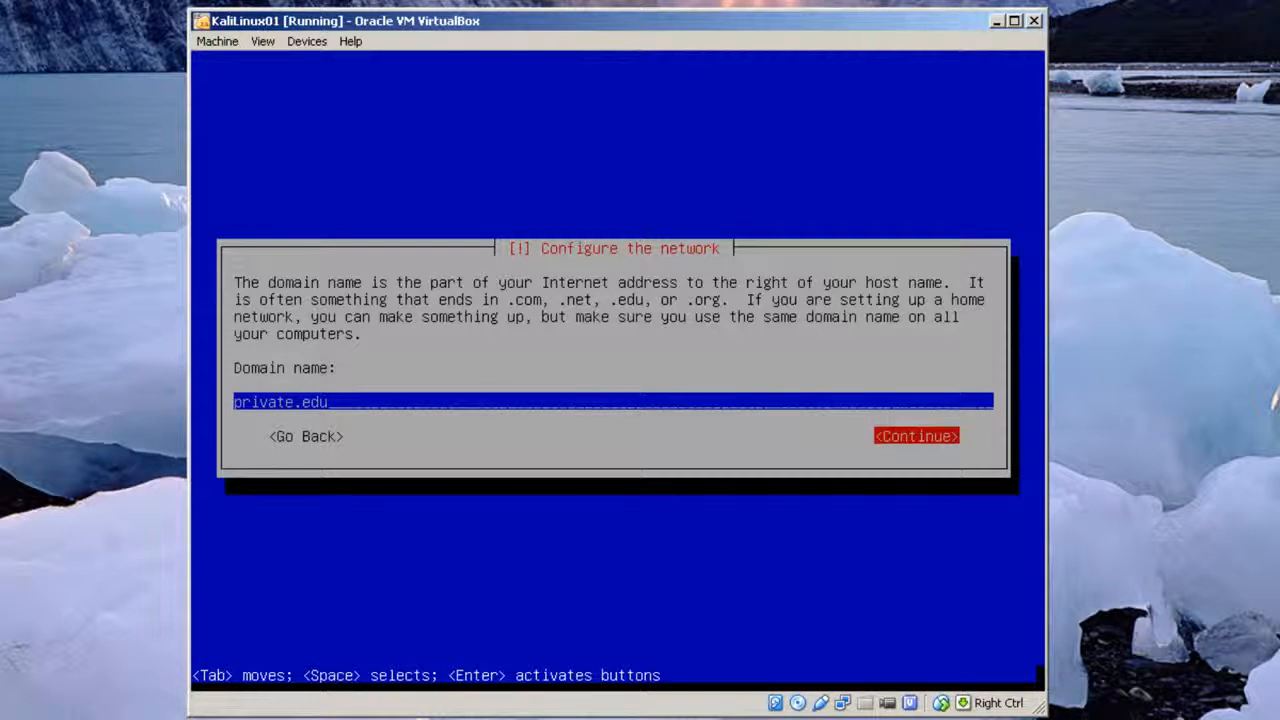
key(Return)
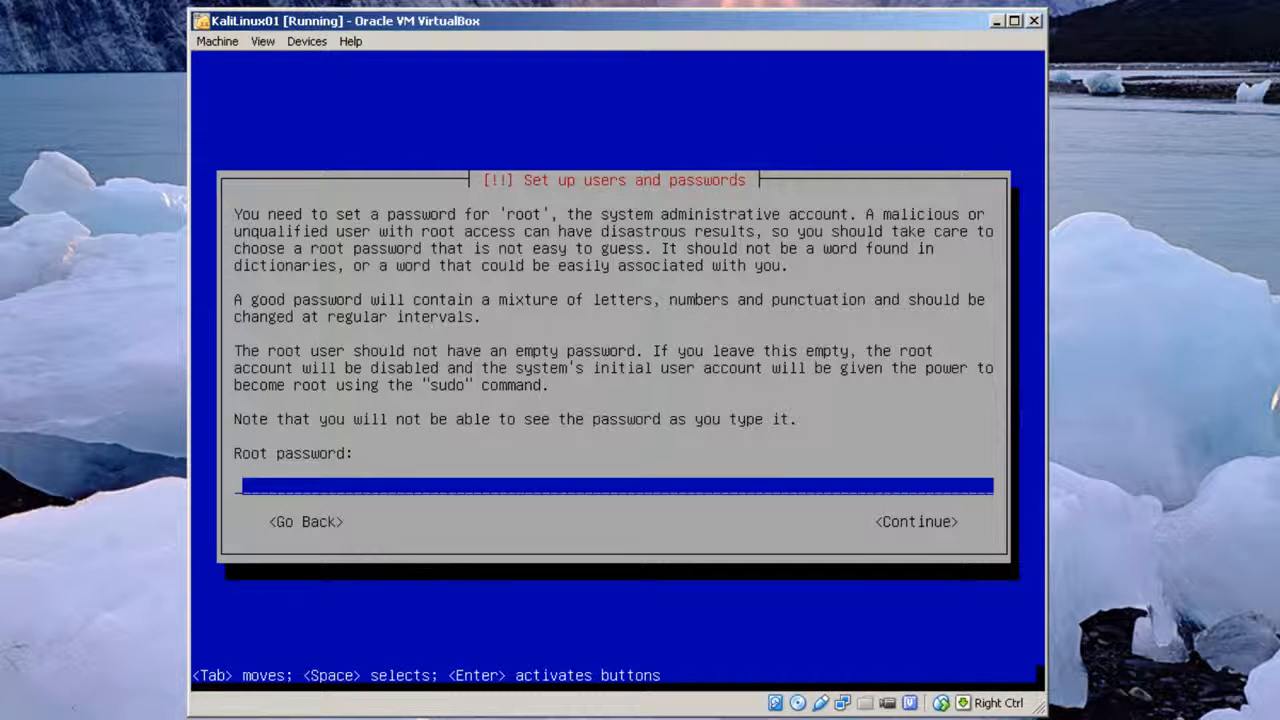
Enter the root password and repeat it in the verification prompt.
text(********)
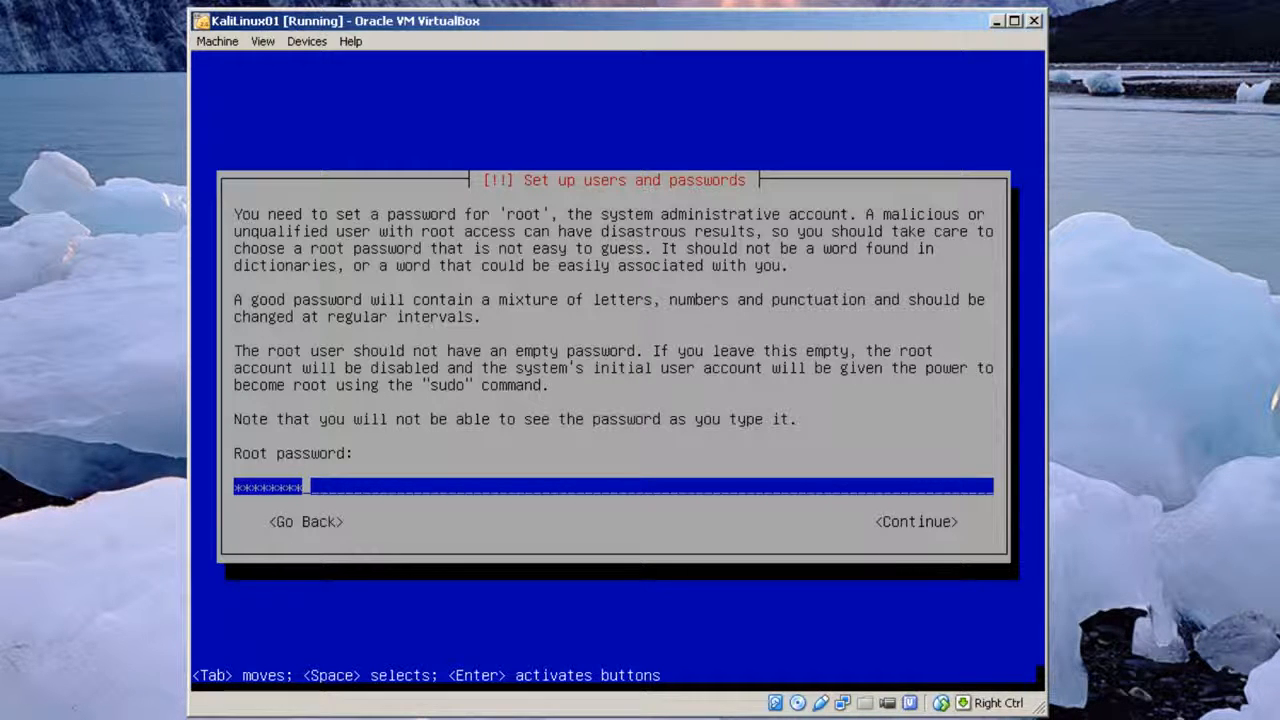
key(Return)
text(********)
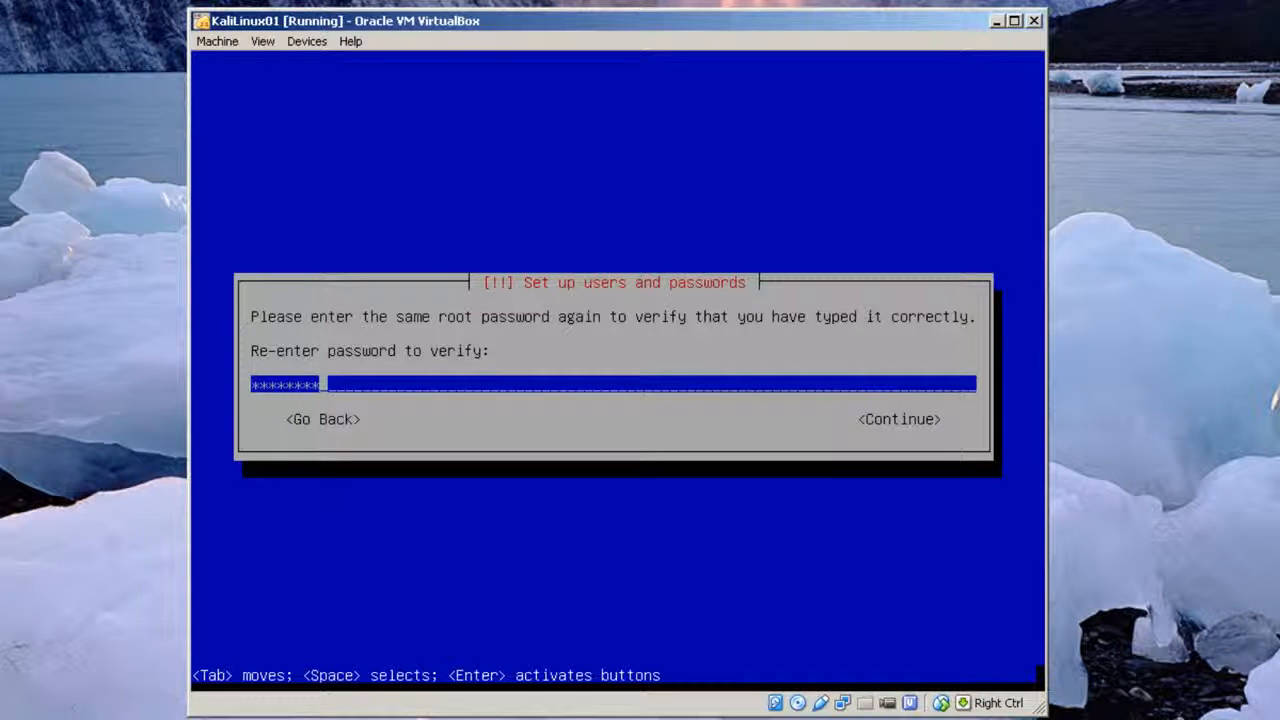
key(Return)
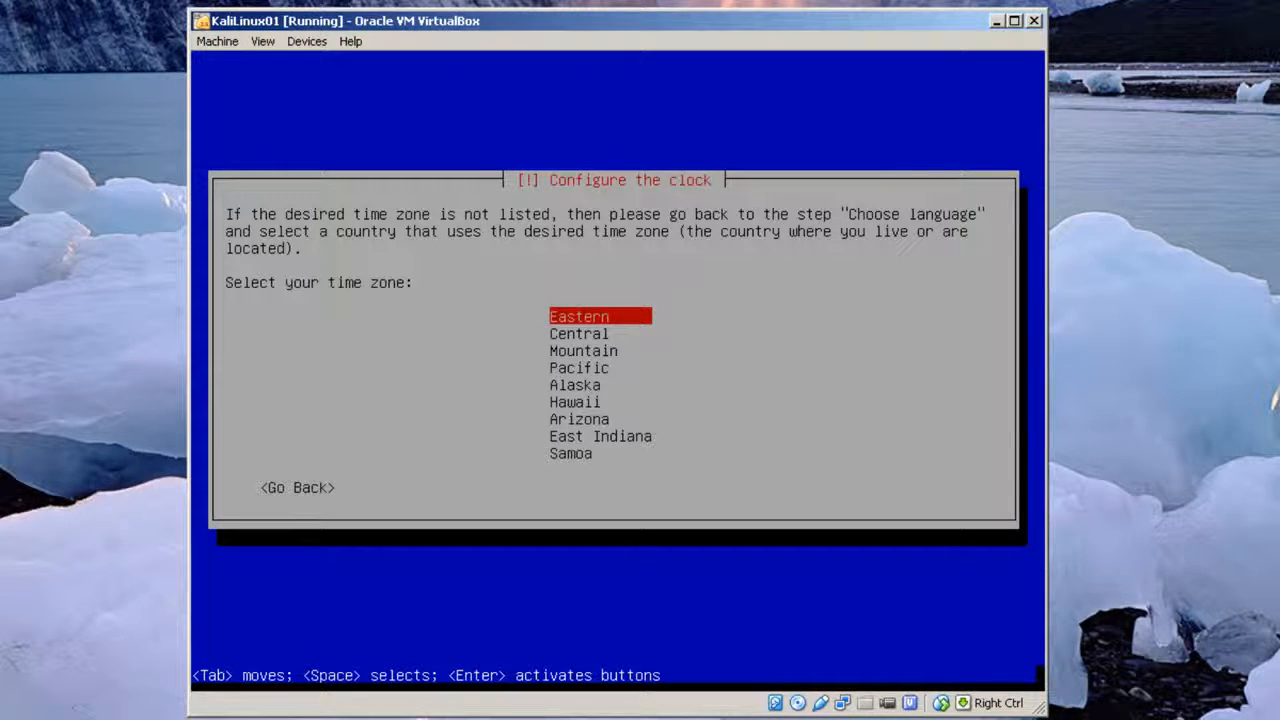
Accept Eastern time and choose guided whole-disk partitioning with all files in one partition.
key(Return)
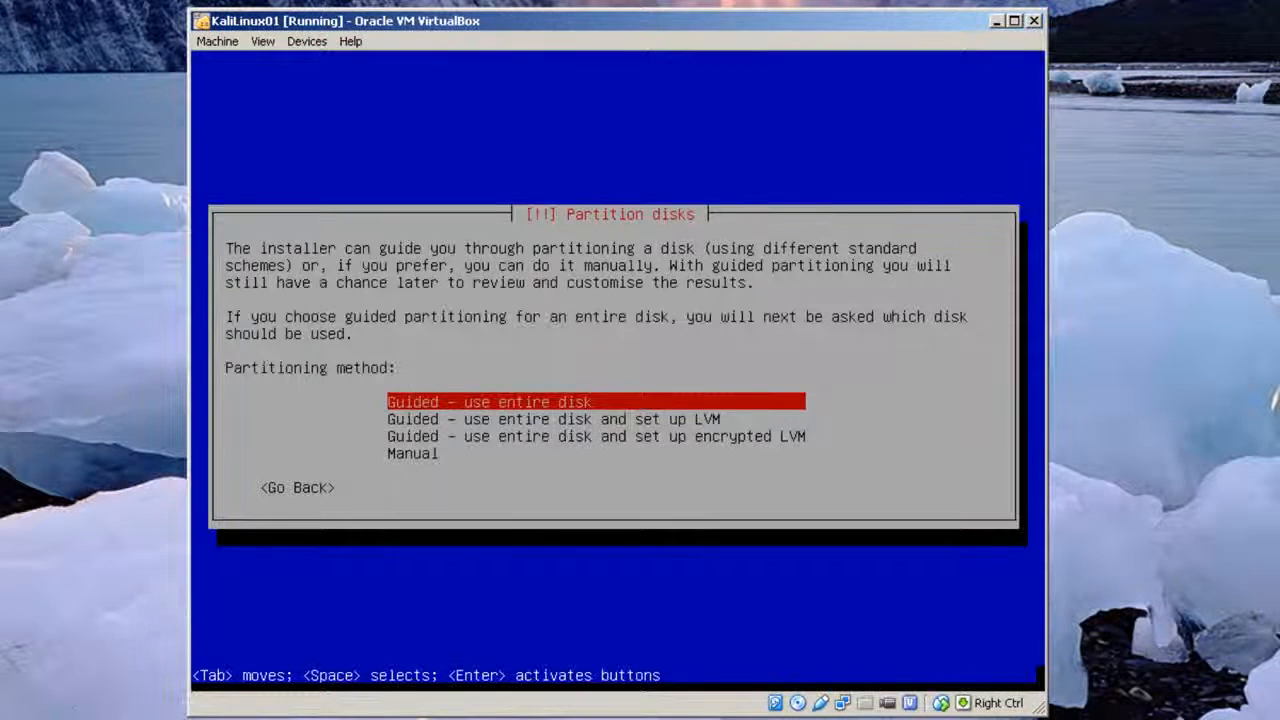
key(Return)
key(Return)
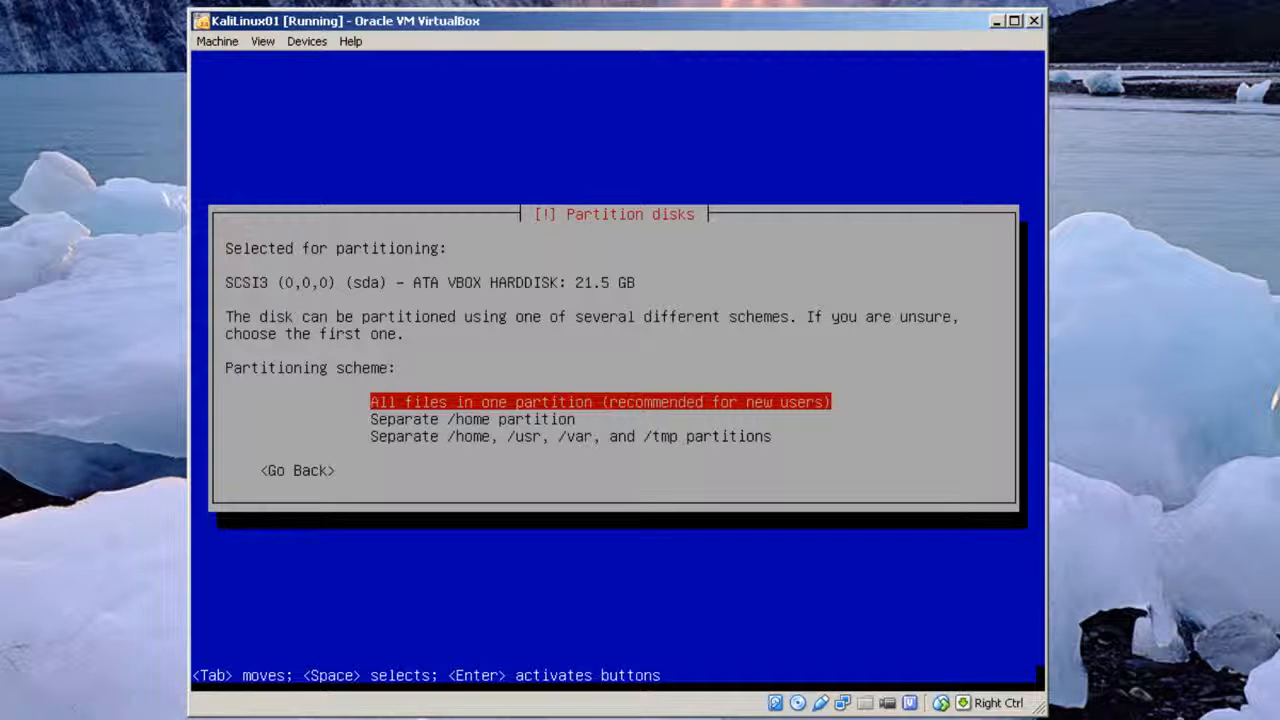
key(Return)
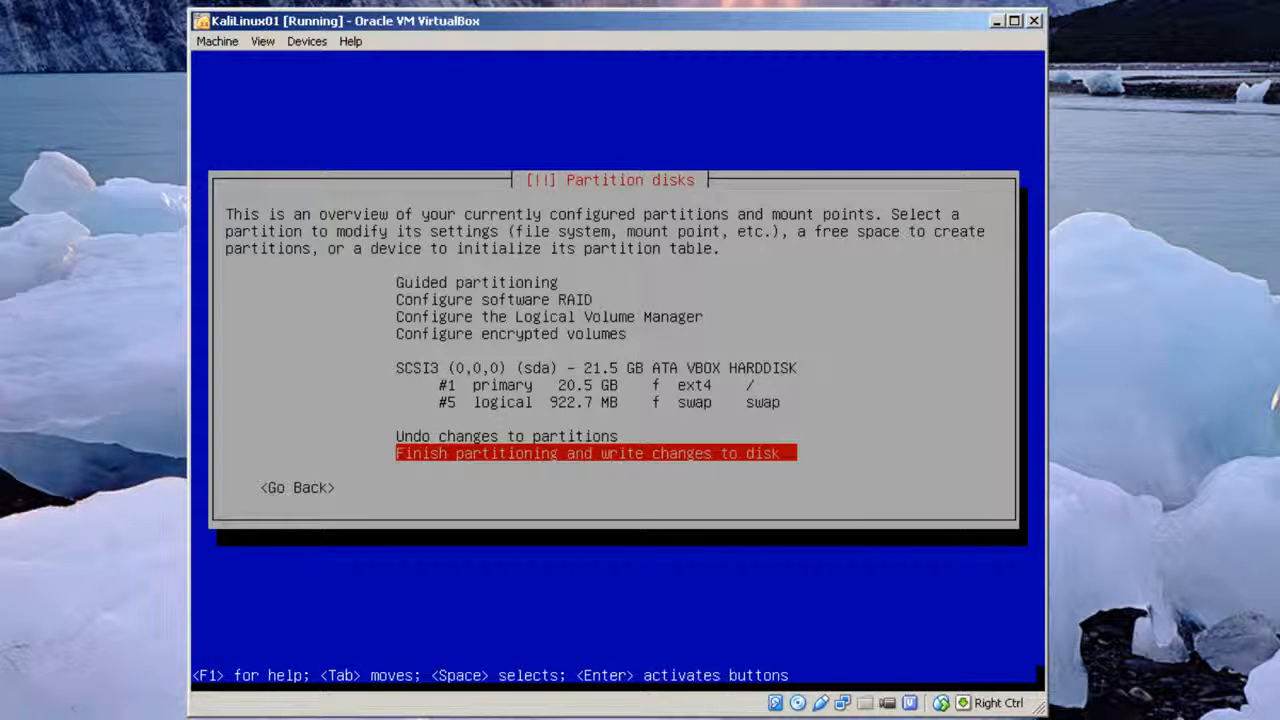
Finish partitioning and answer Yes to writing the changes to disk.
key(Return)
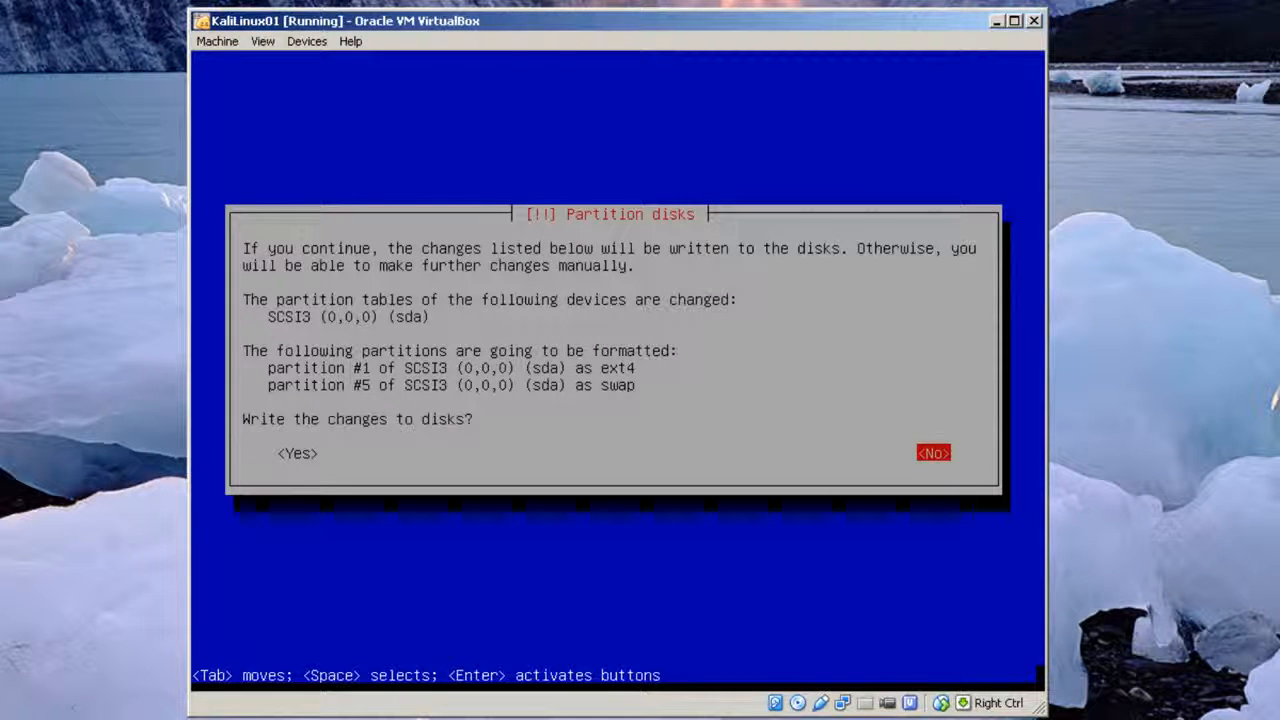
key(Tab)
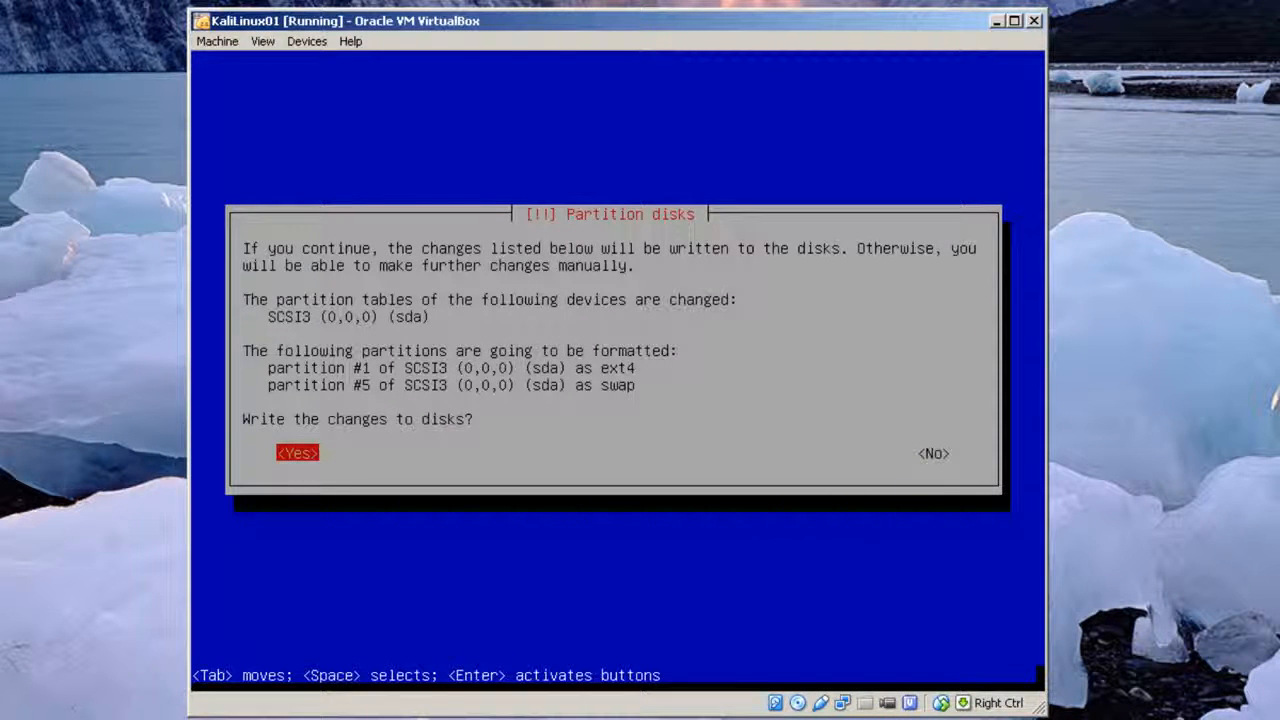
key(Return)
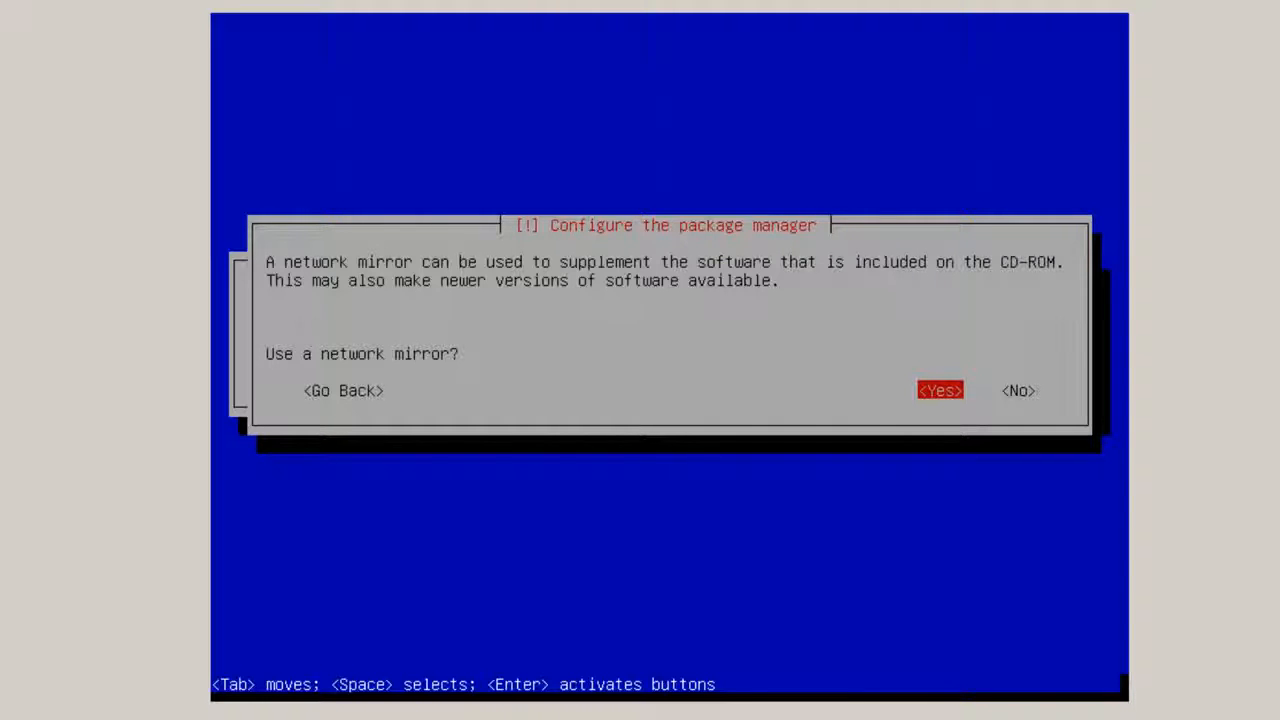
Accept a network mirror, leave the HTTP proxy blank, and let the installer finish and reboot.
key(Return)
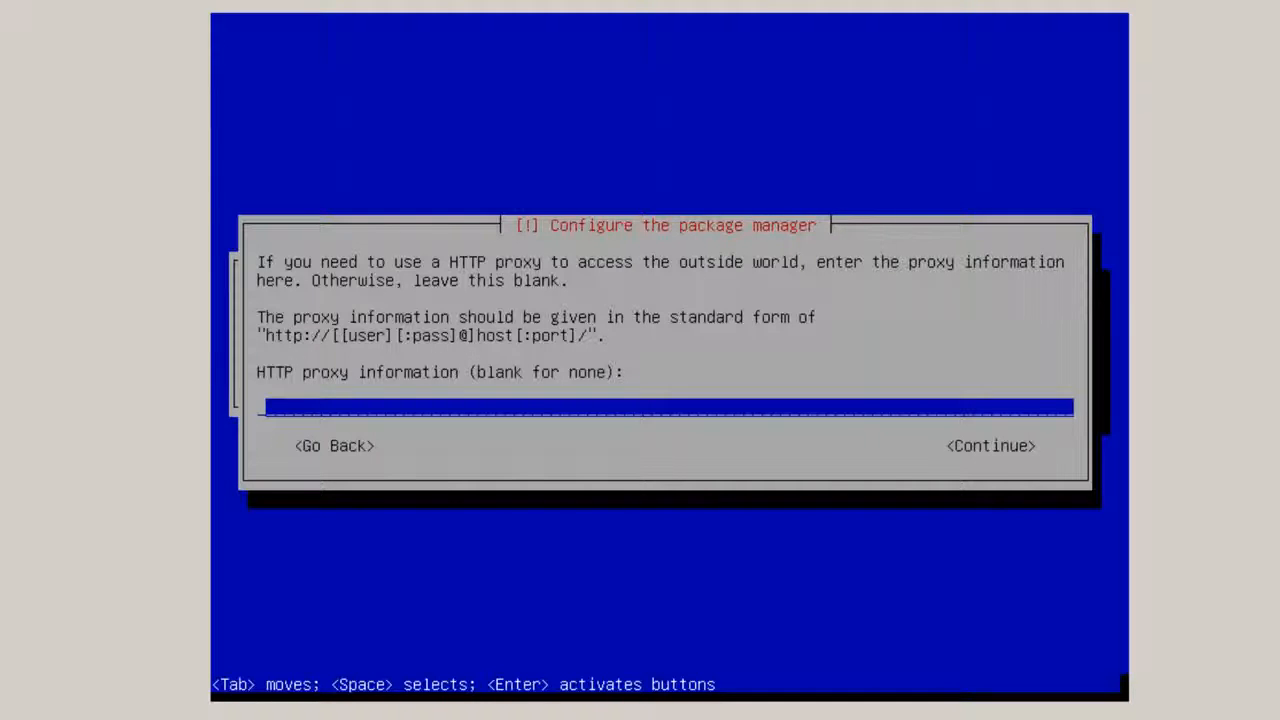
key(Return)
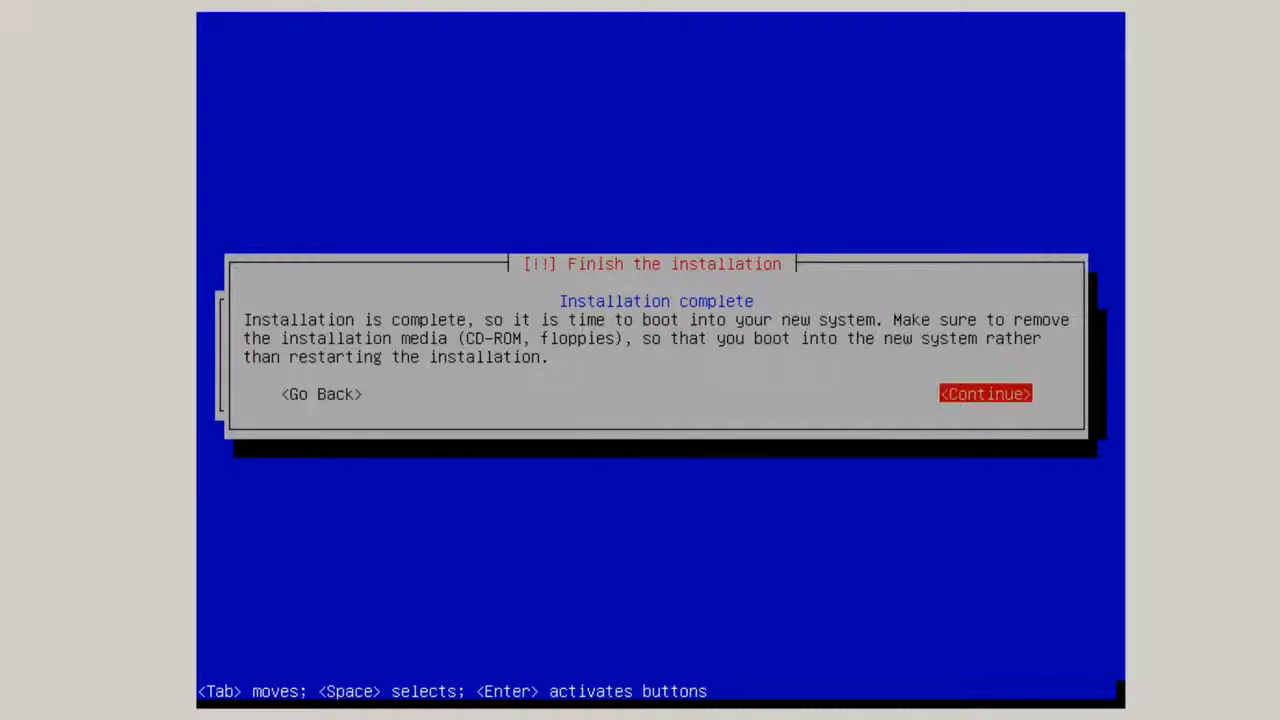
key(Return)
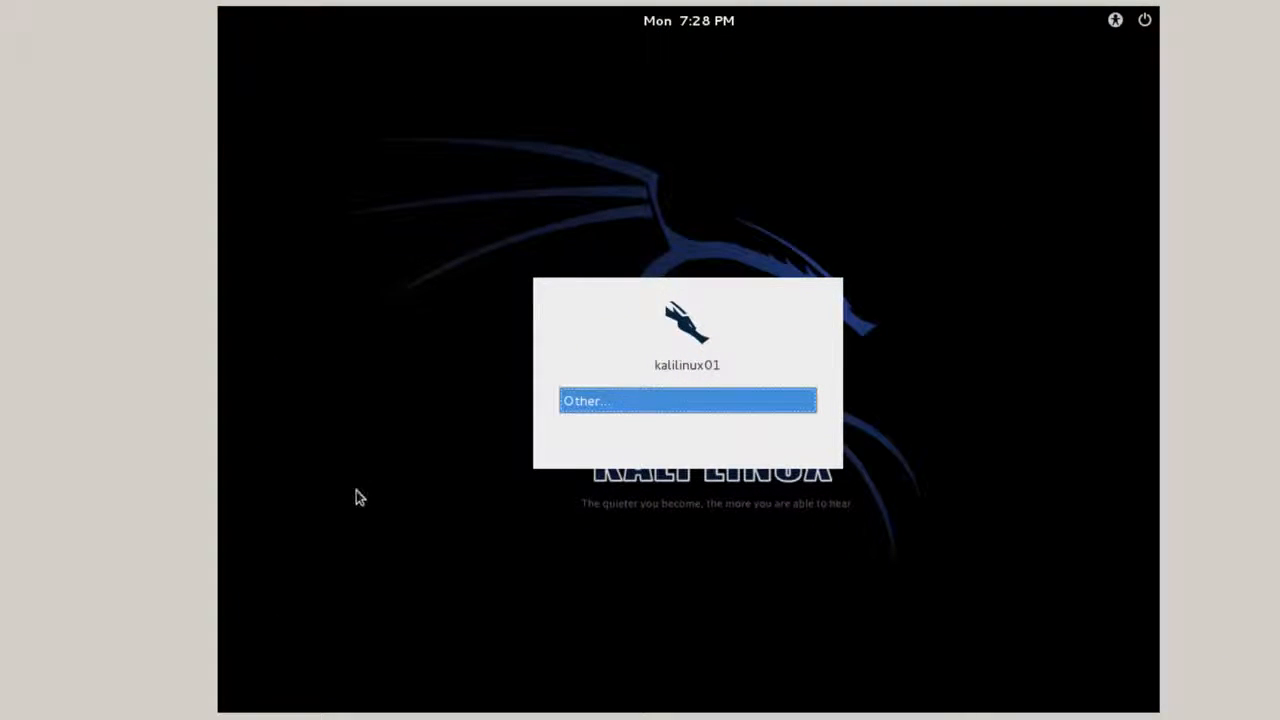
Log in as root via Other... with the account password, then open Applications > Accessories.
click(649, 402)
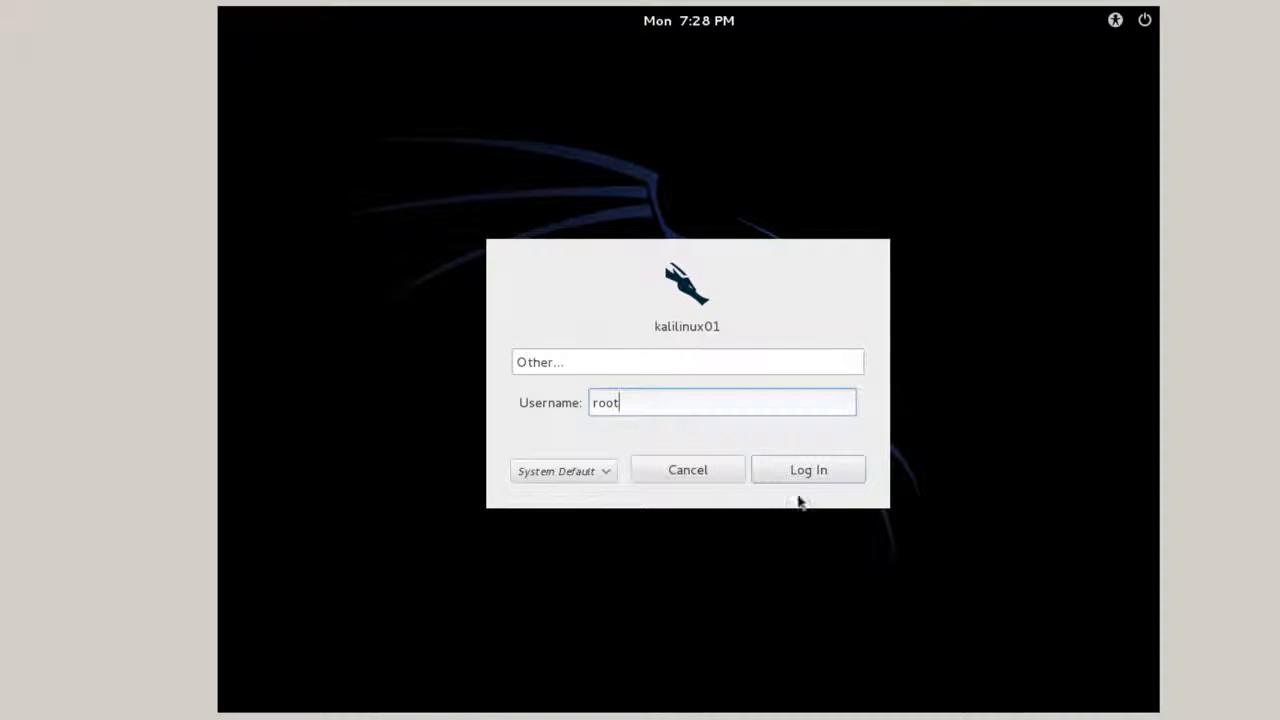
click(809, 467)
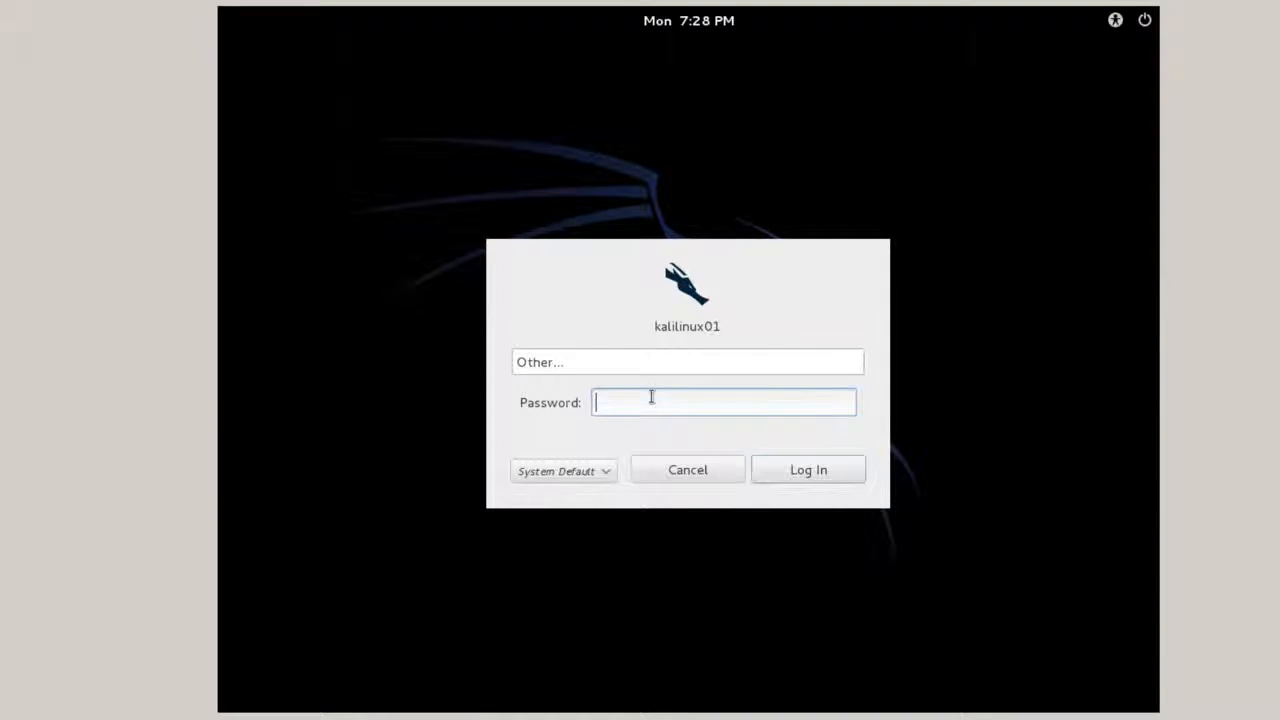
key(Return)
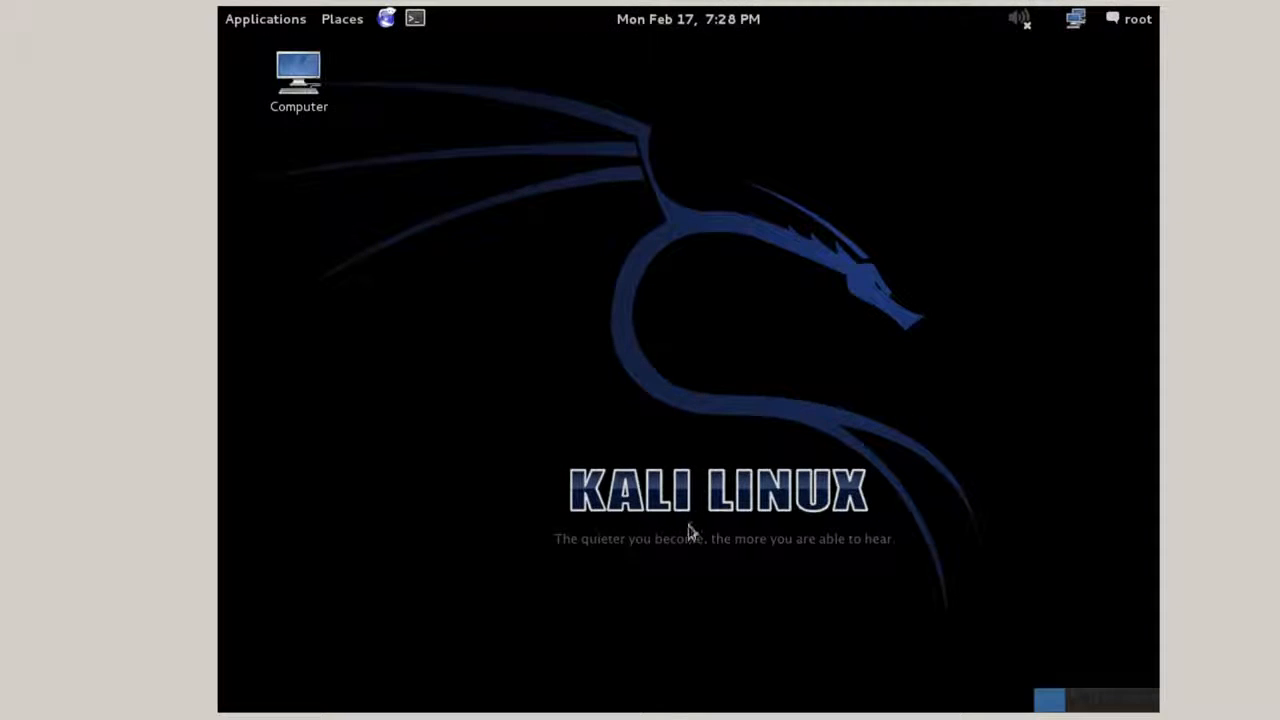
click(268, 28)
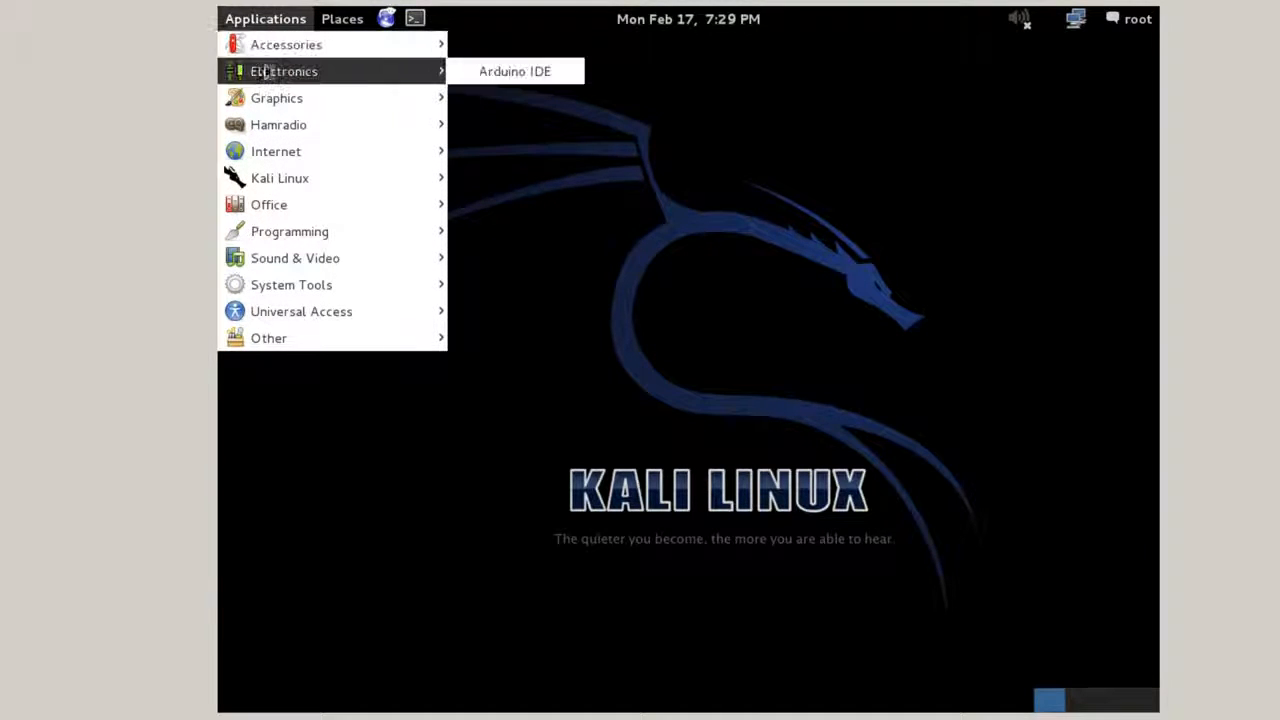
mouse_move(268, 42)
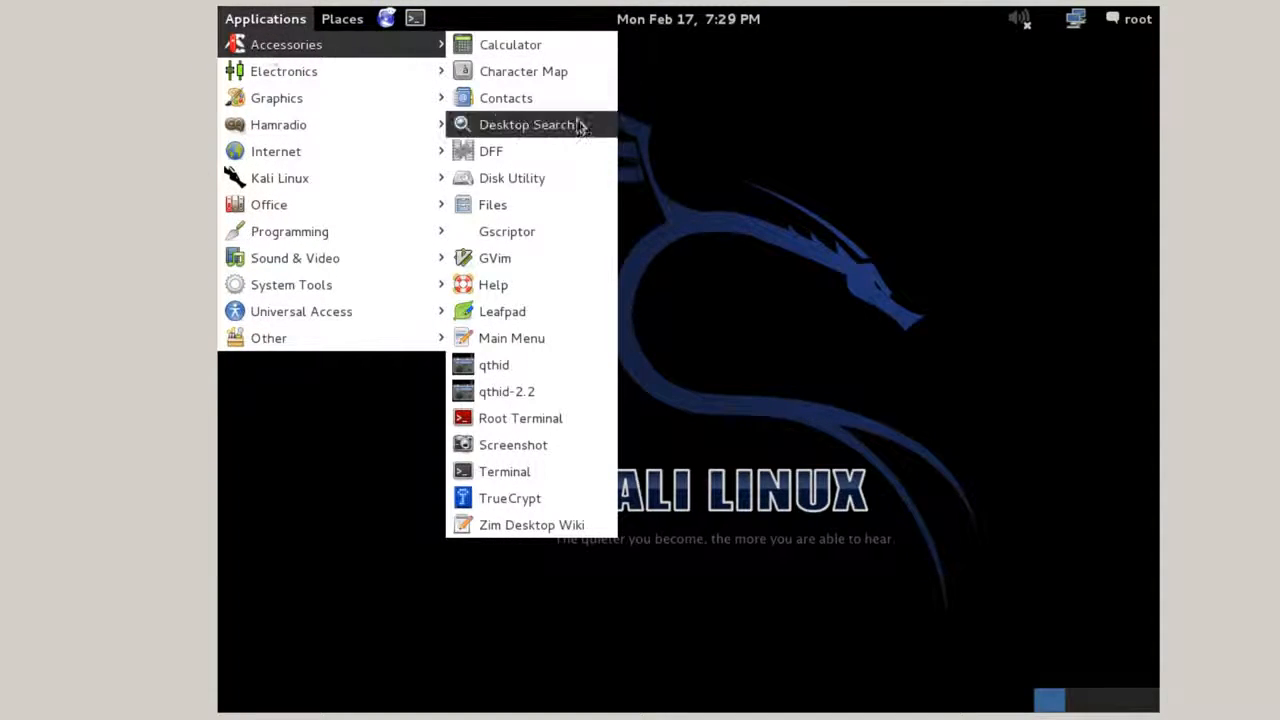
In a terminal, run apt-get update && apt-get -y upgrade && apt-get -y install dkms.
click(519, 480)
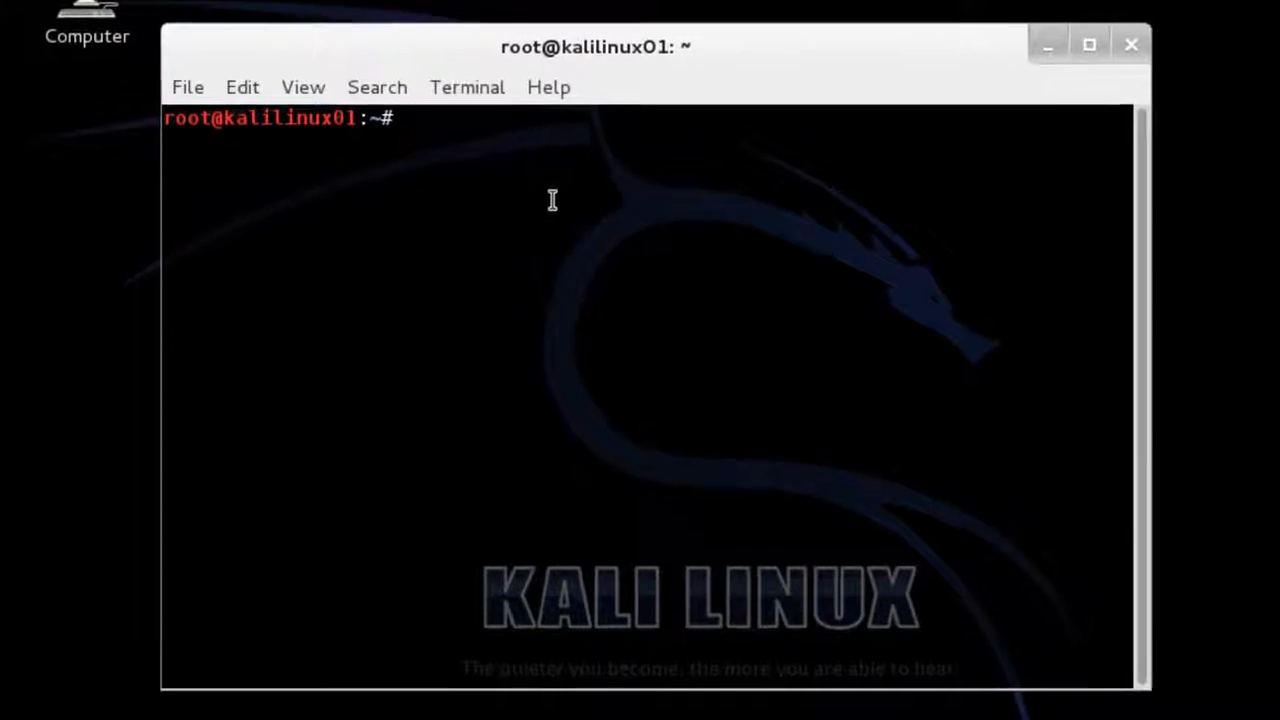
text(sudo)
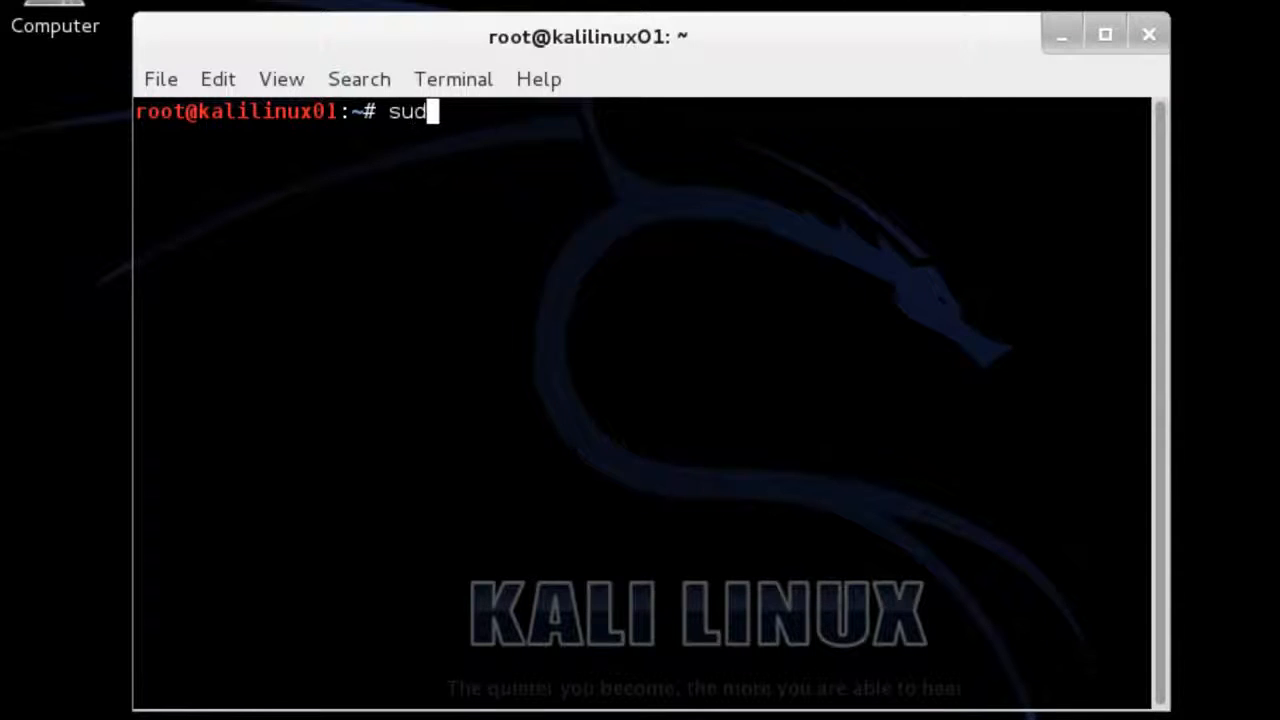
key(BackSpace)
key(BackSpace)
key(BackSpace)
key(BackSpace)
key(BackSpace)
text(apt-get)
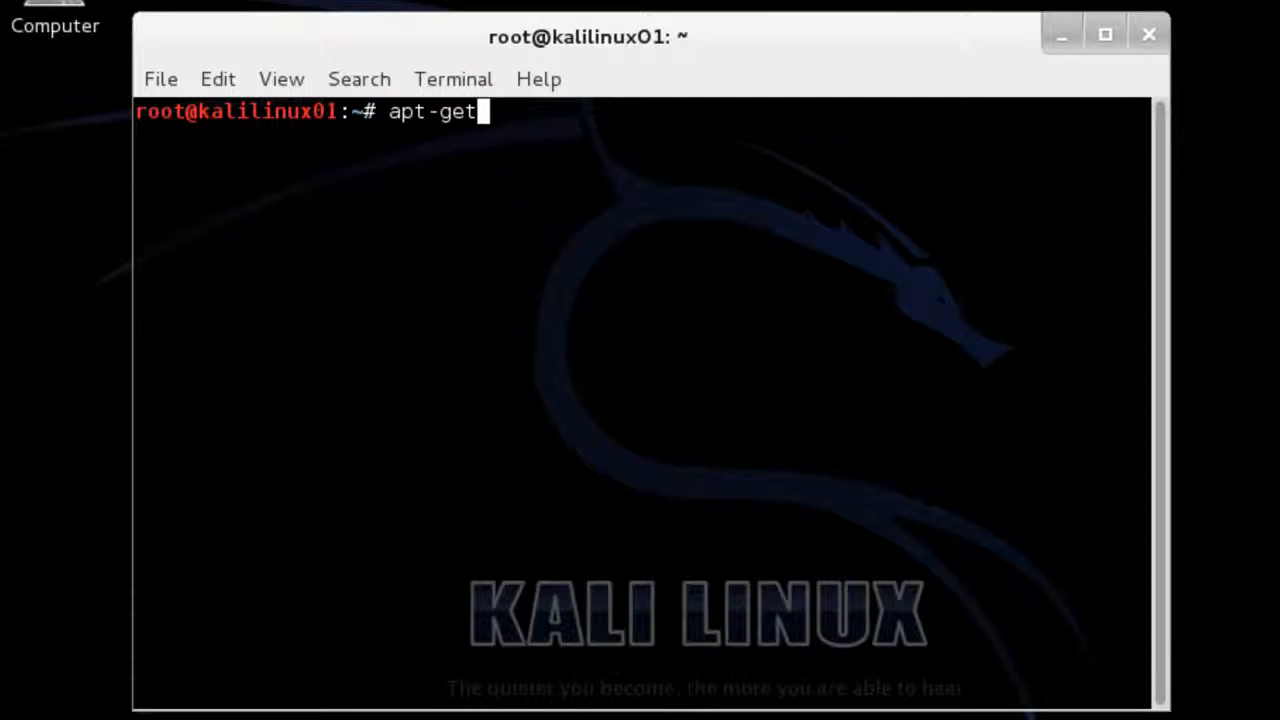
text( update)
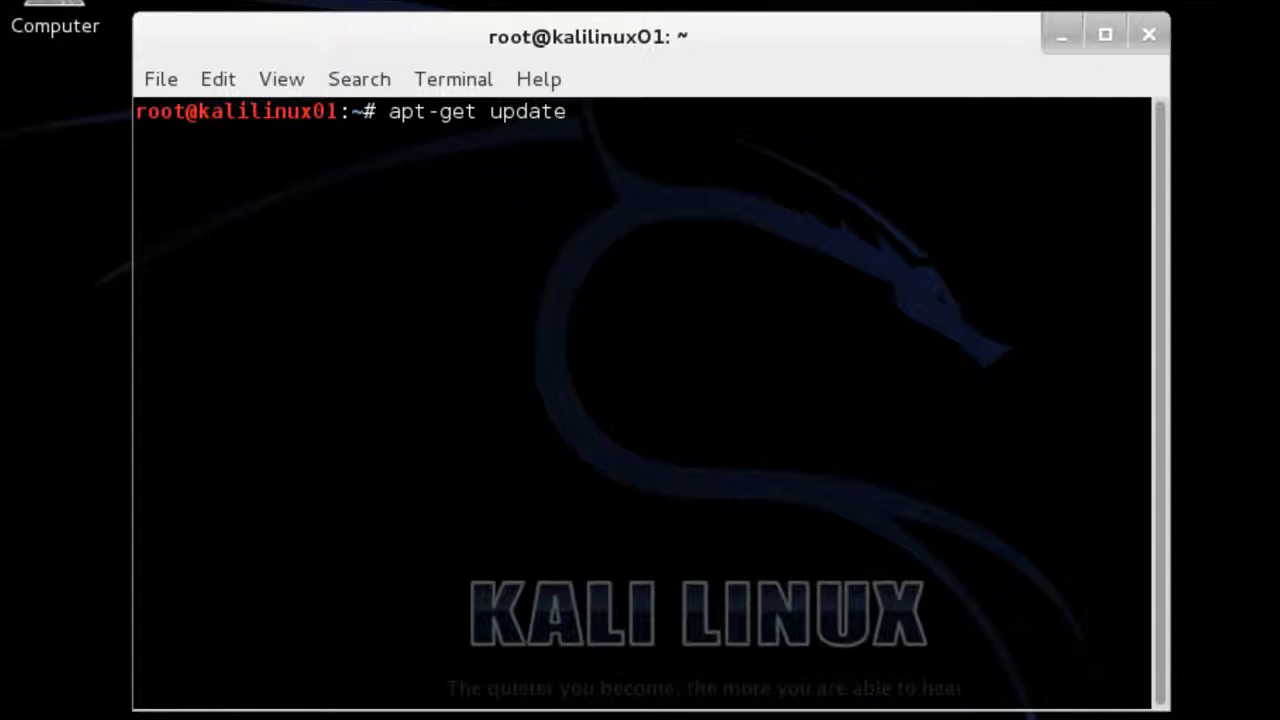
text( && apt-get)
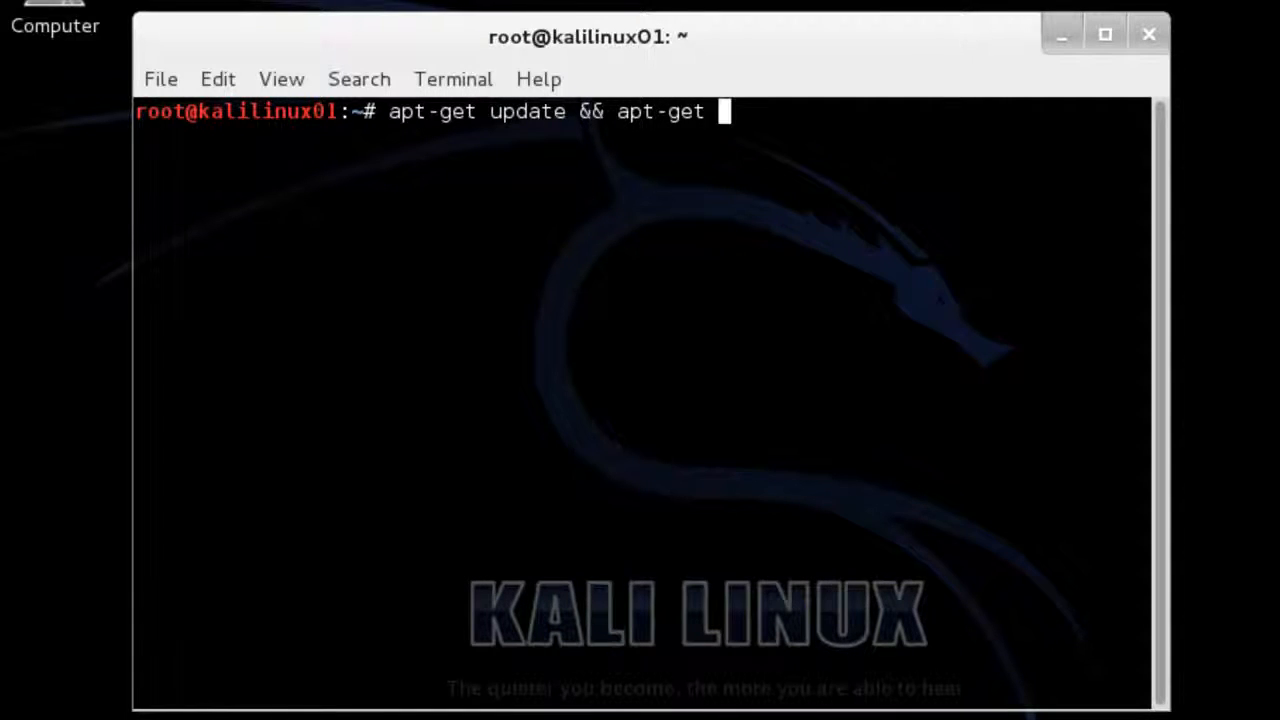
text( -y upgrade)
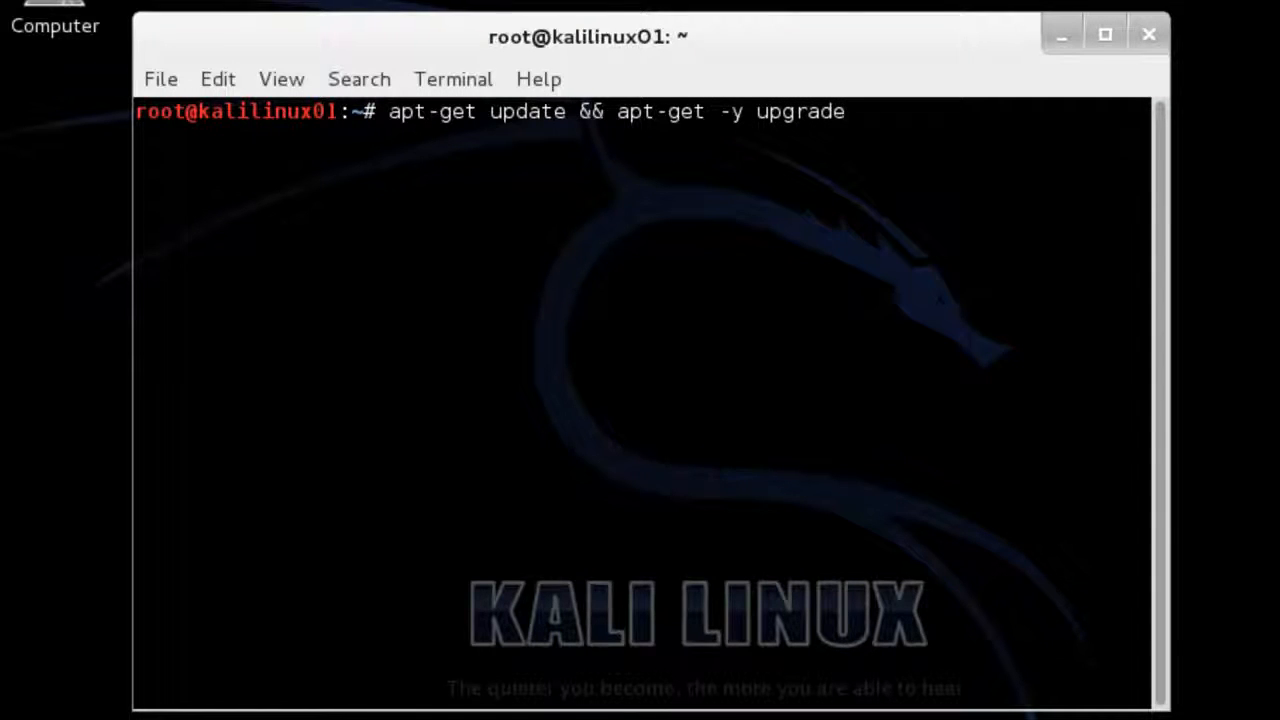
text( && apt-get)
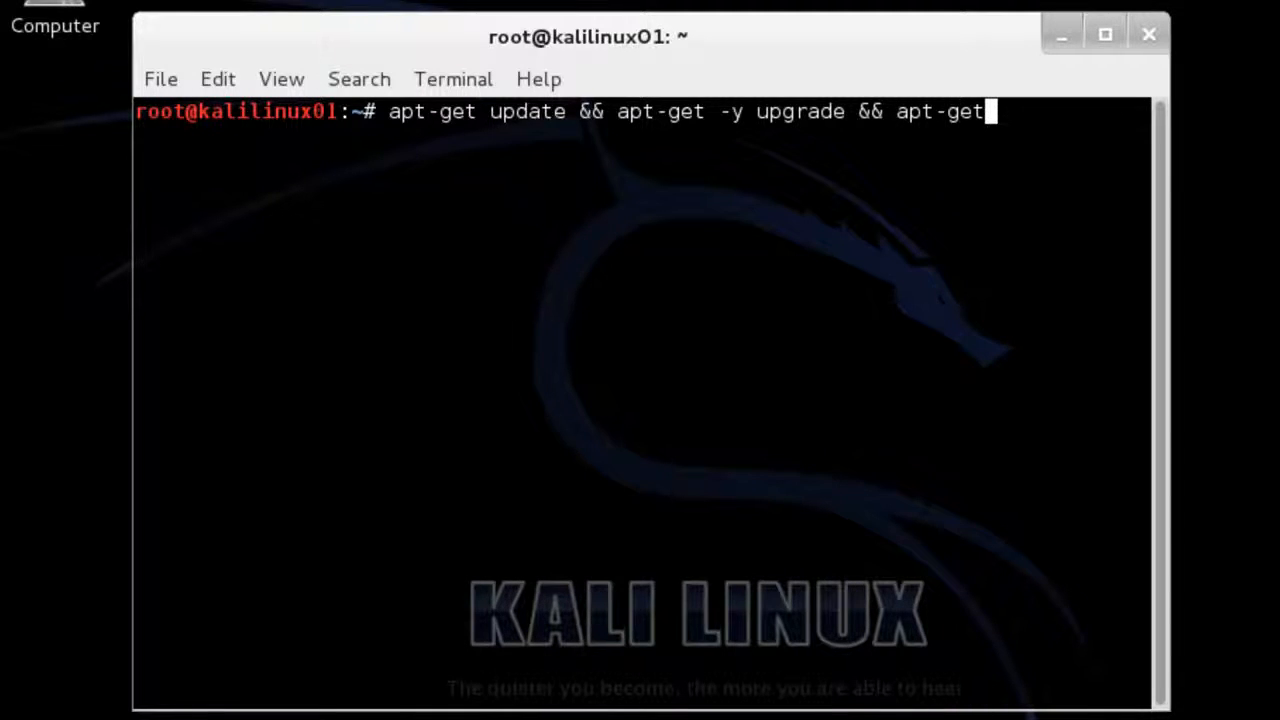
text( -)
text(y)
text(insta)
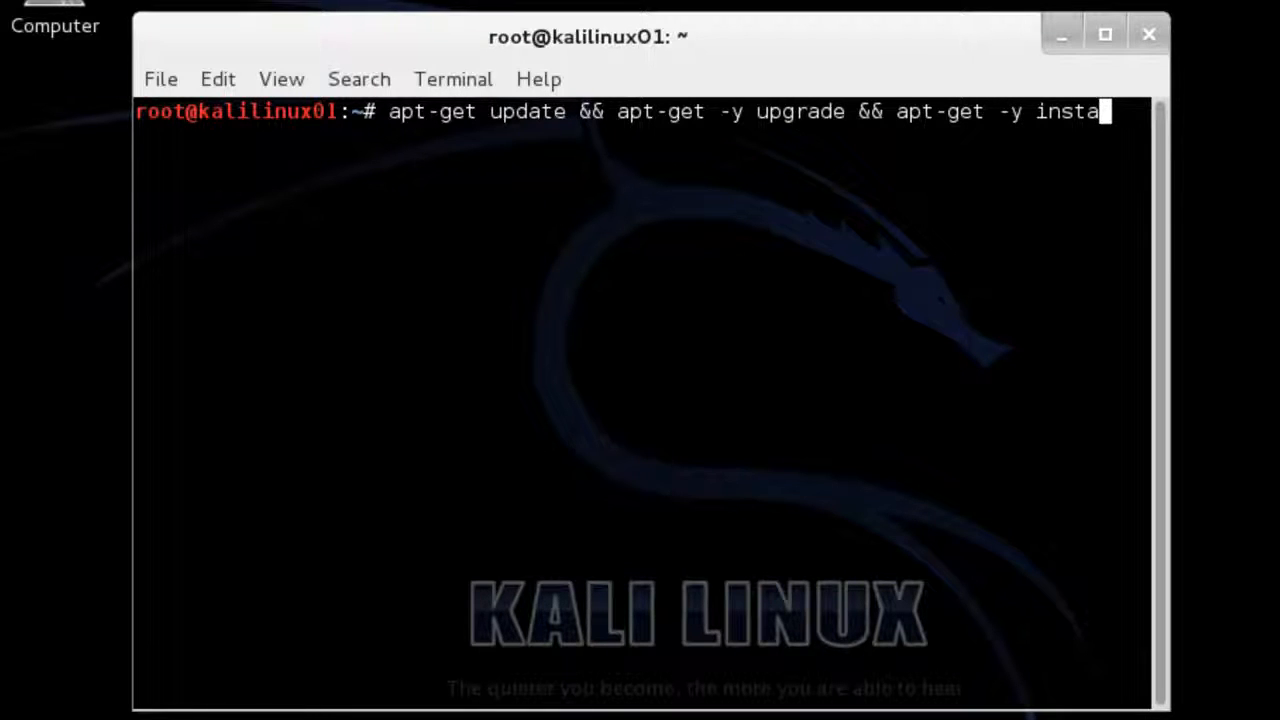
text(ll dkms)
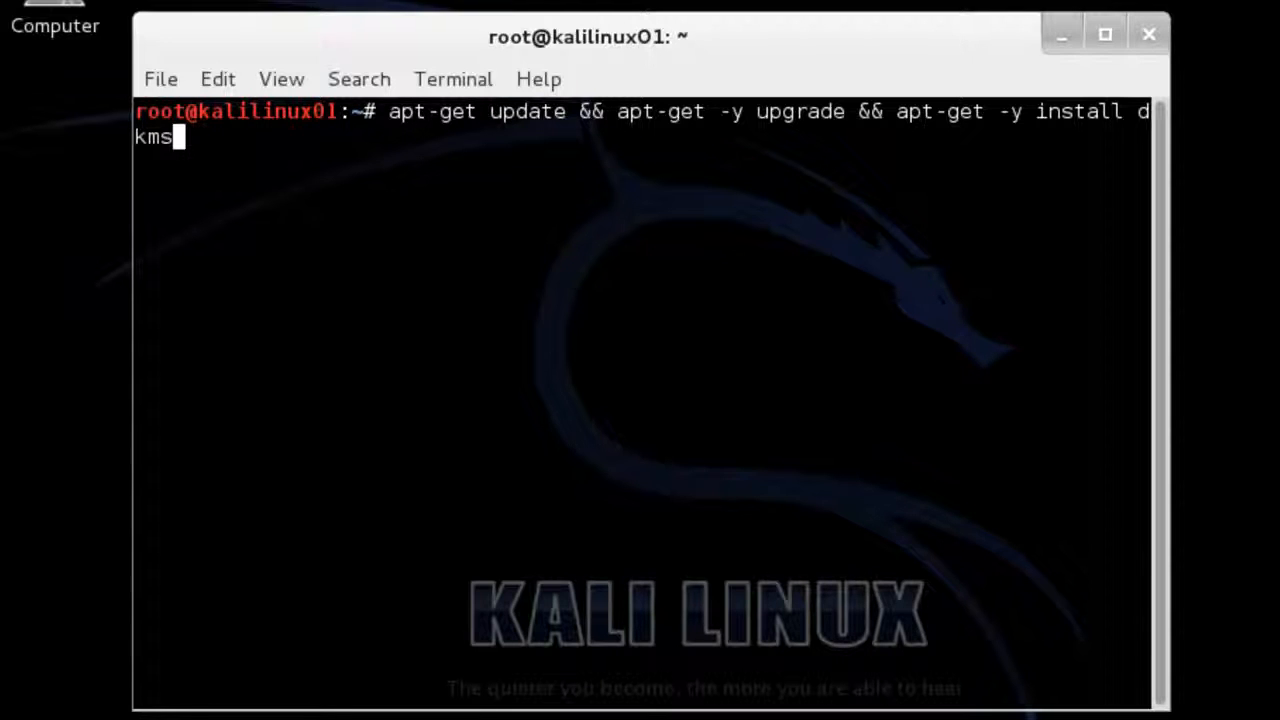
key(Return)
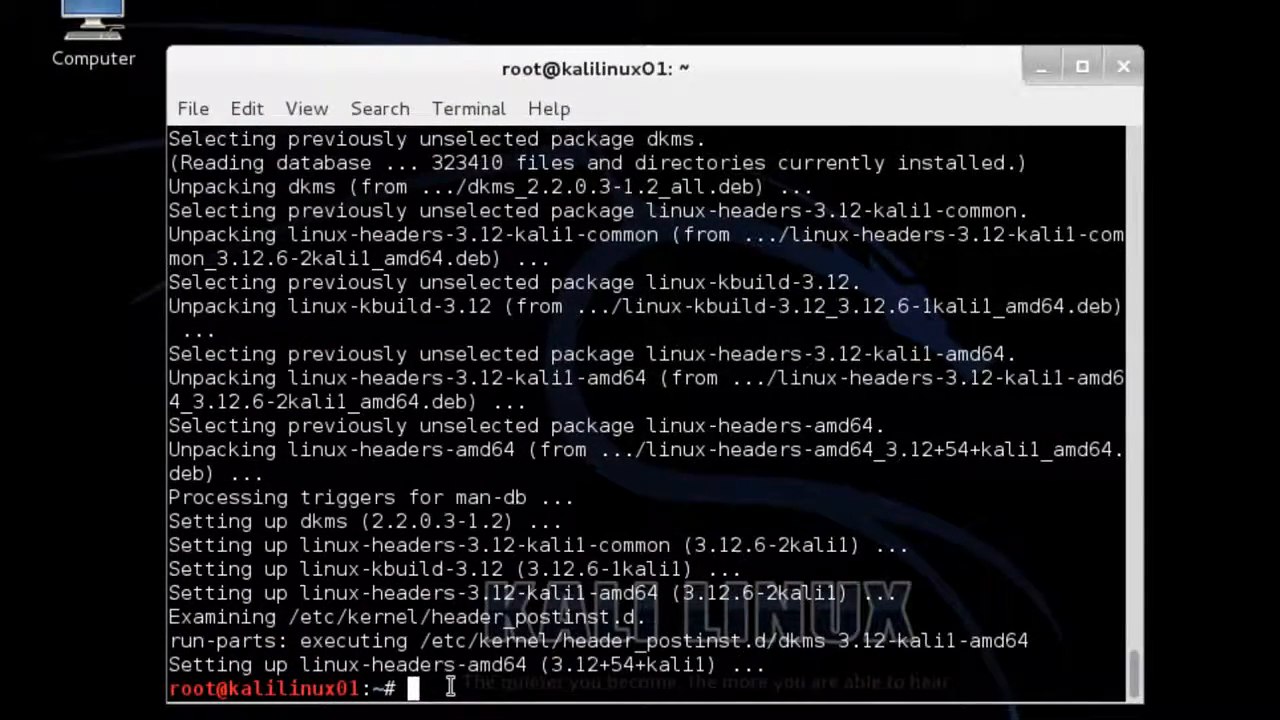
Shut the Kali VM down with the poweroff command.
text(power)
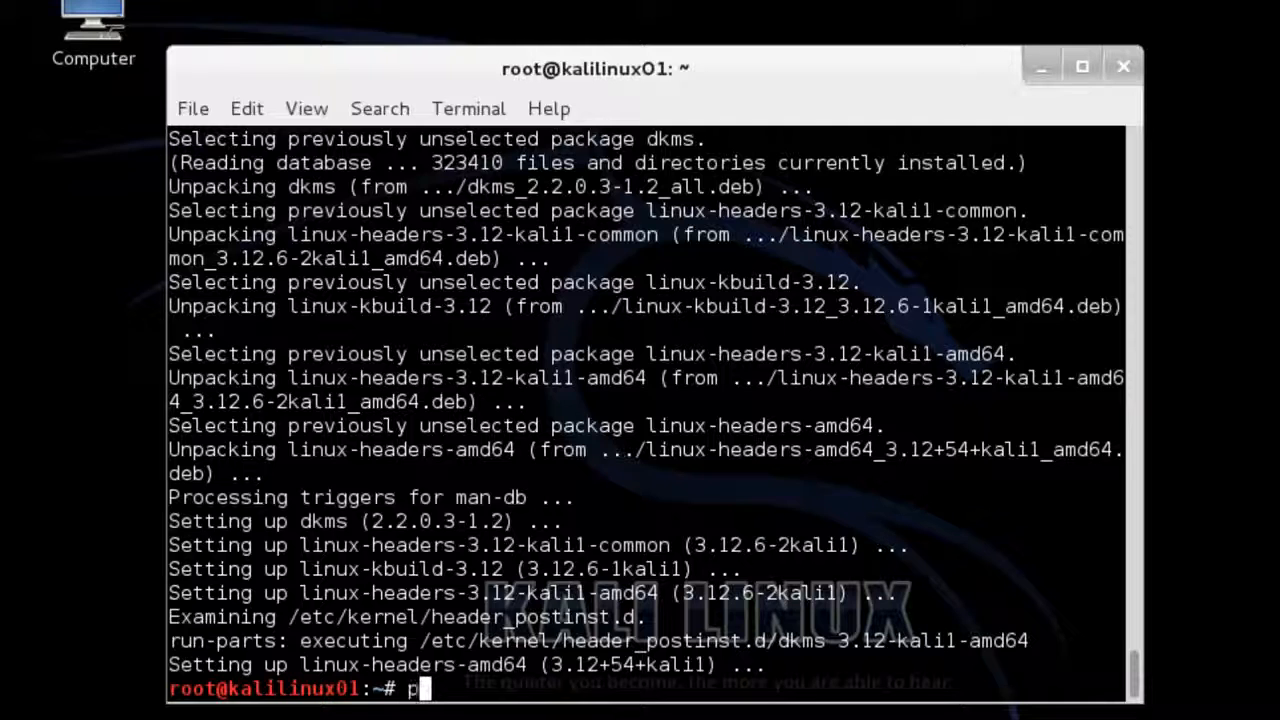
text(off)
key(Return)
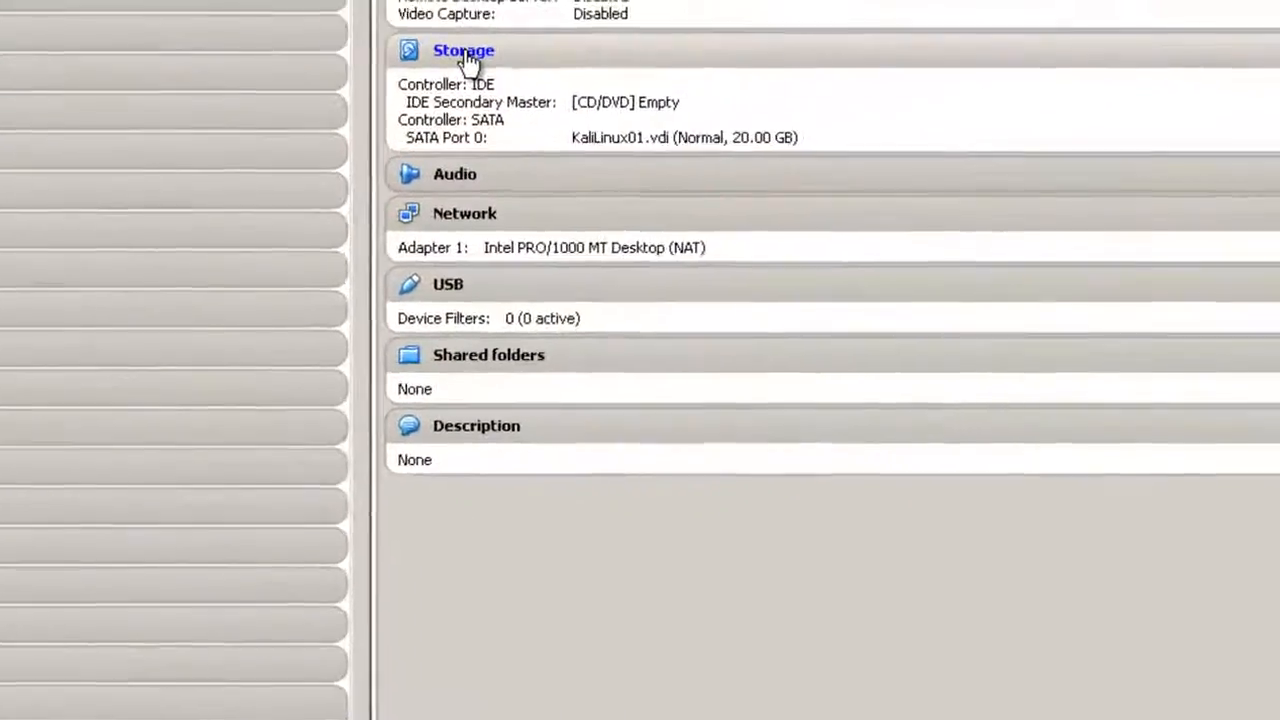
In Storage settings, set the empty IDE CD drive to Host Drive 'E:' and save.
click(872, 36)
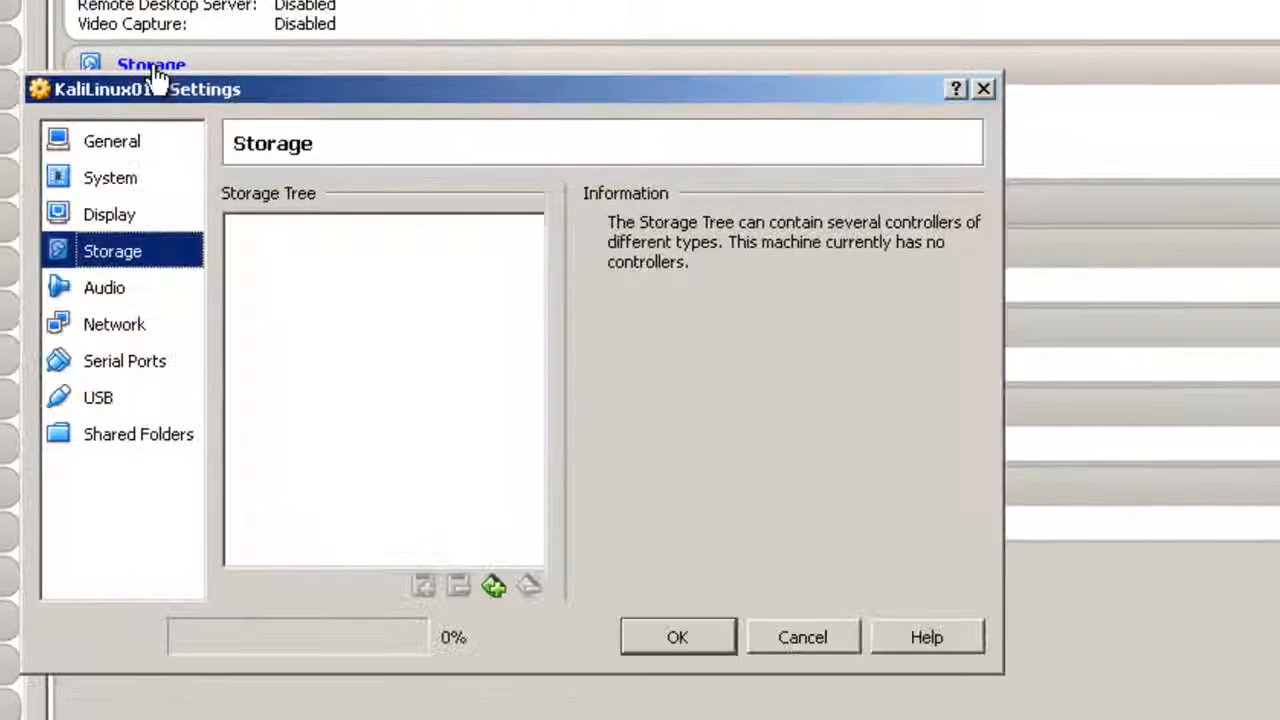
click(310, 274)
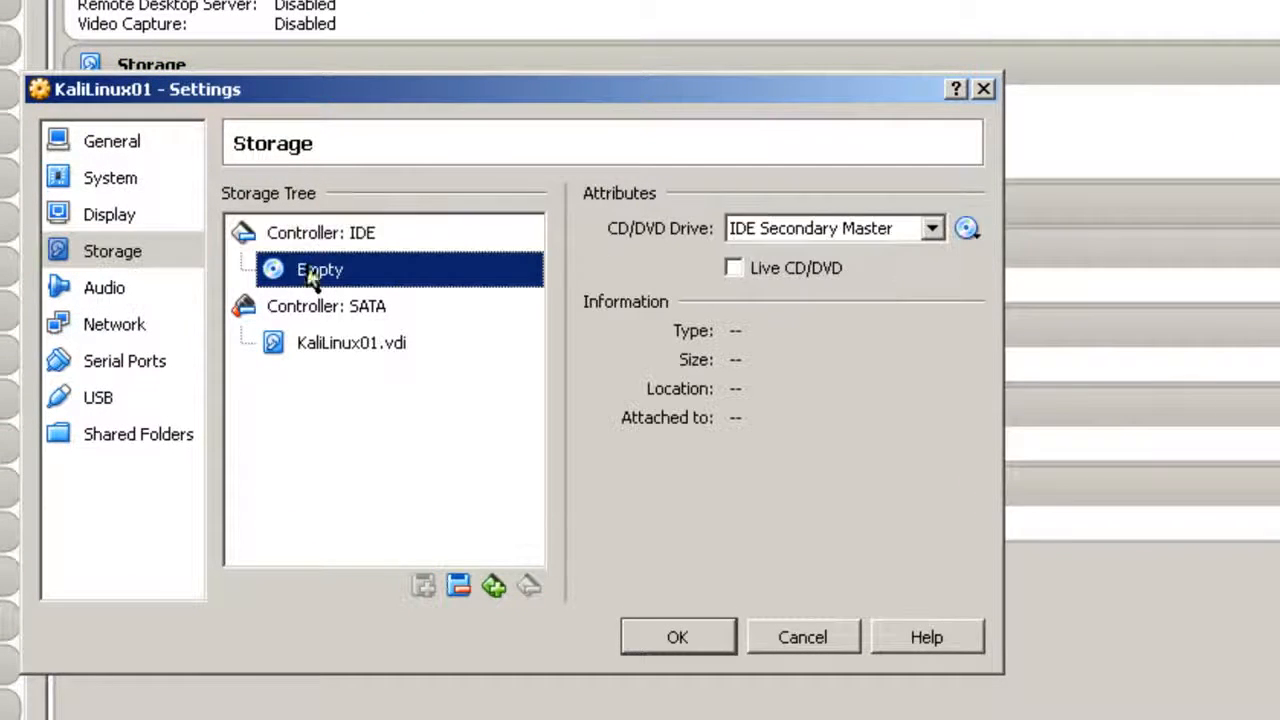
click(966, 228)
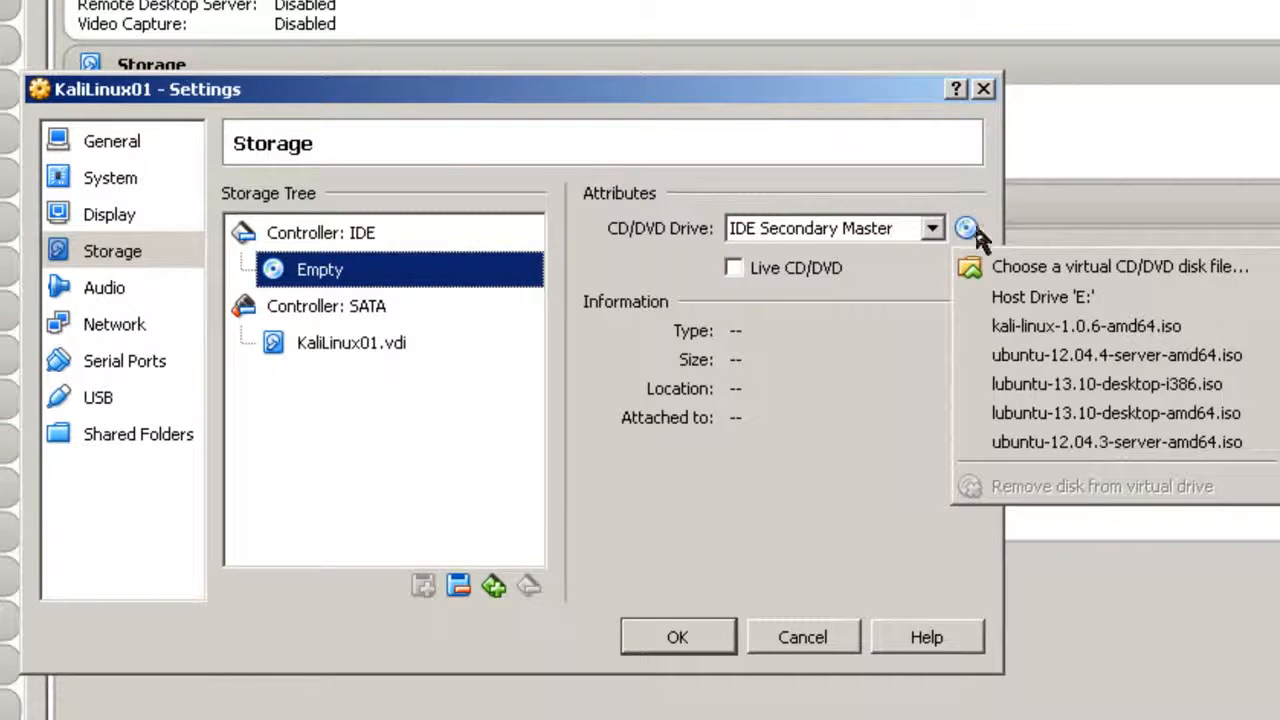
click(1027, 305)
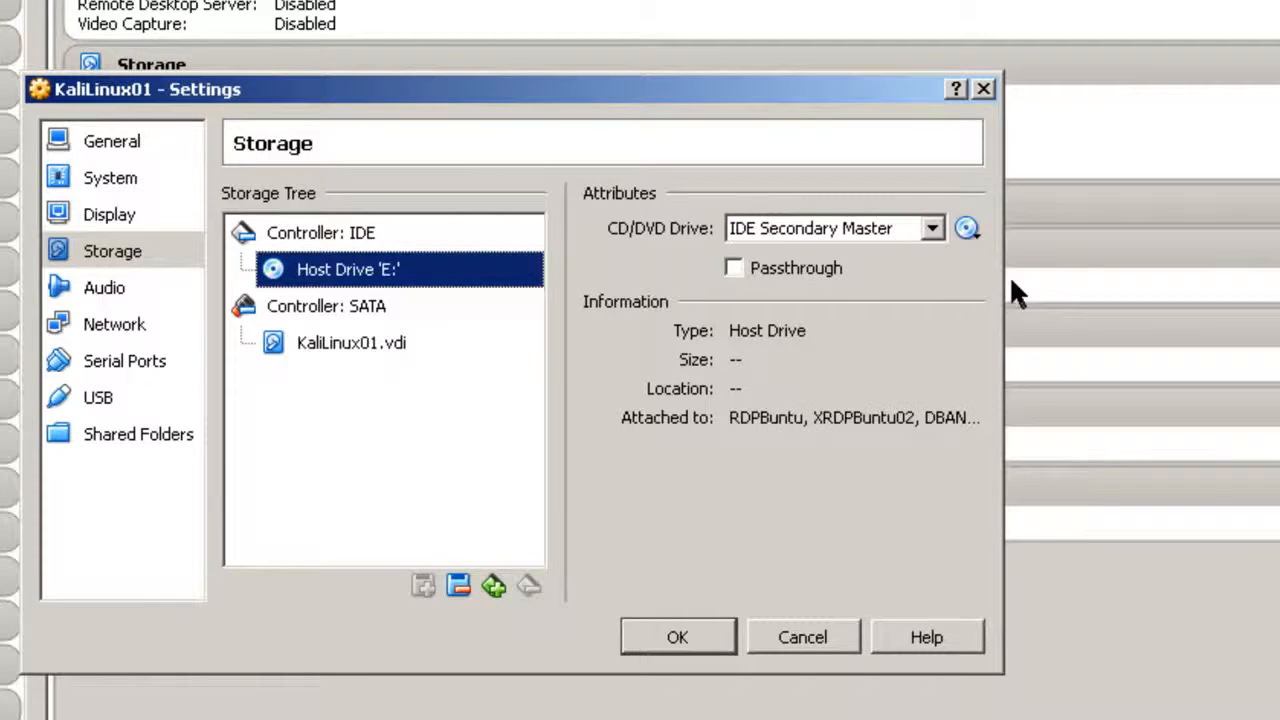
click(709, 630)
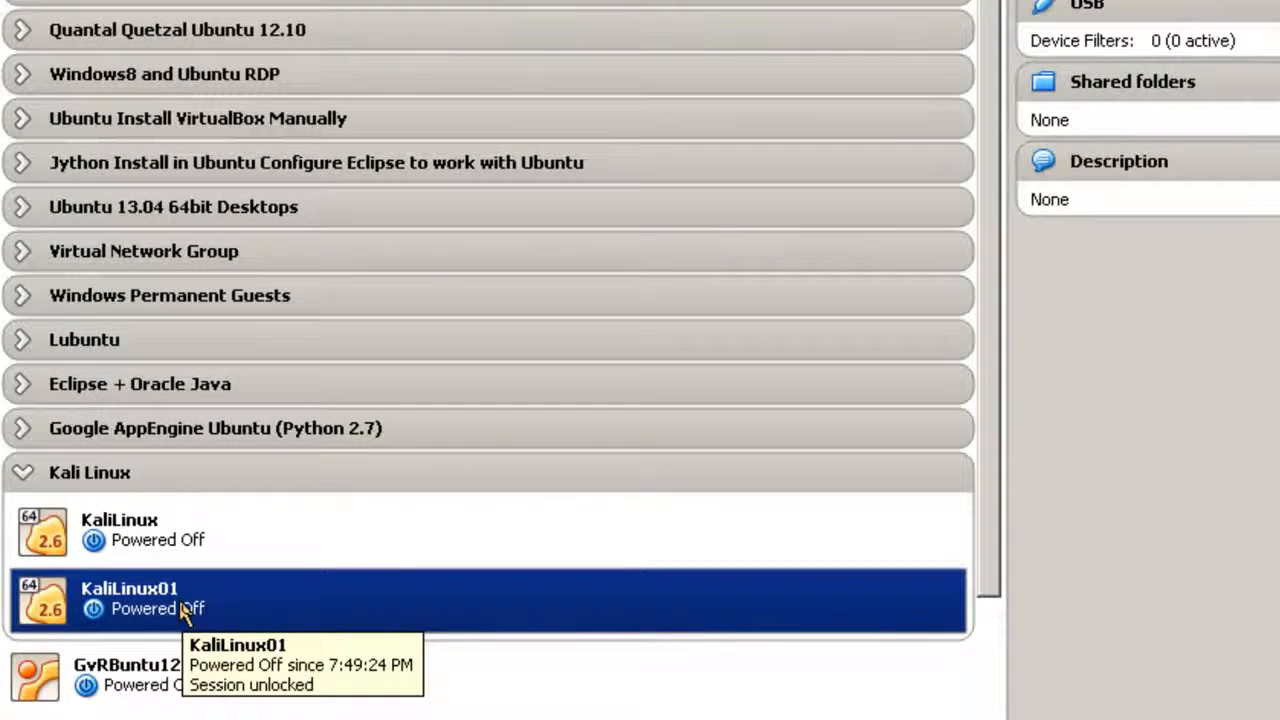
Start KaliLinux01 and sign in as root through Other... with the account password.
right_click(187, 610)
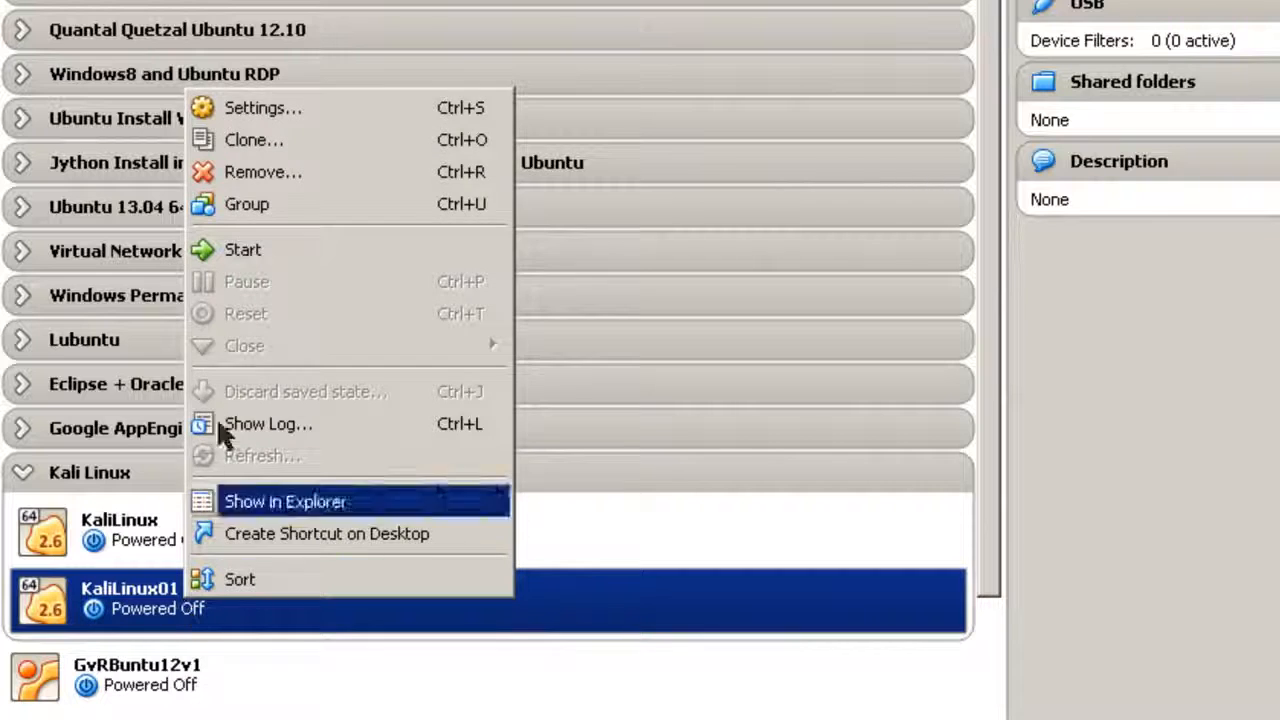
click(254, 258)
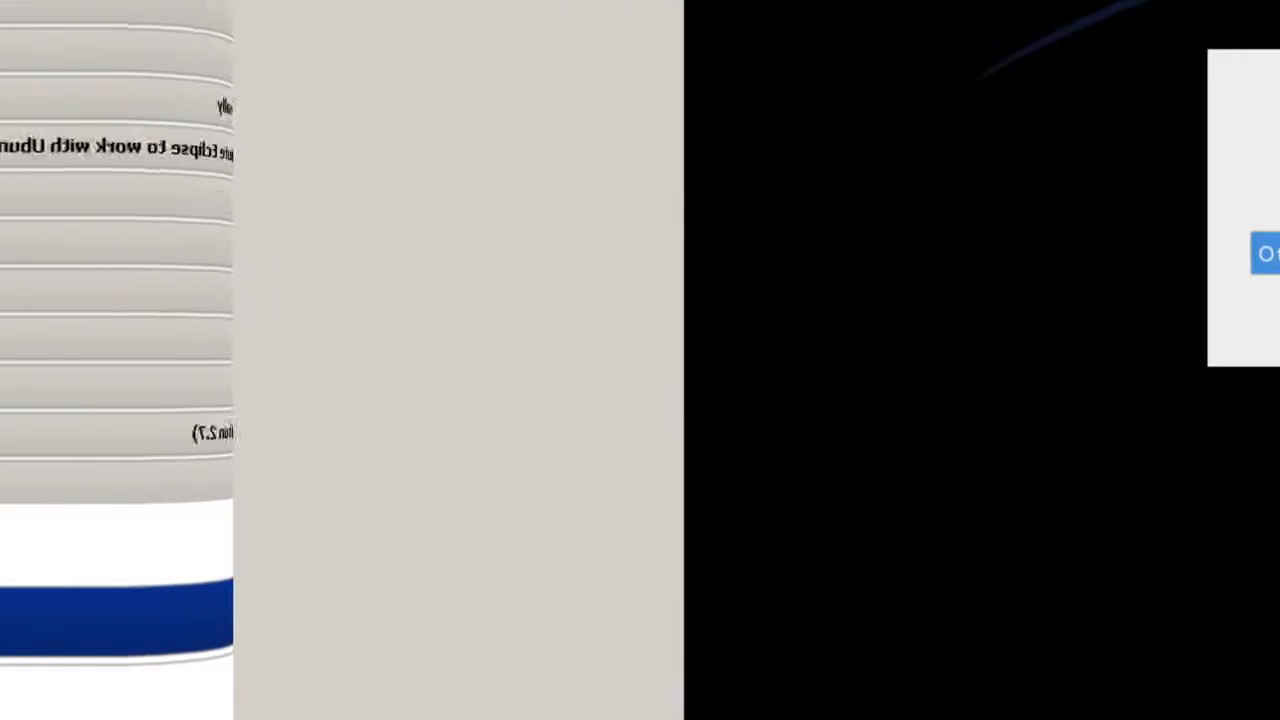
click(1265, 254)
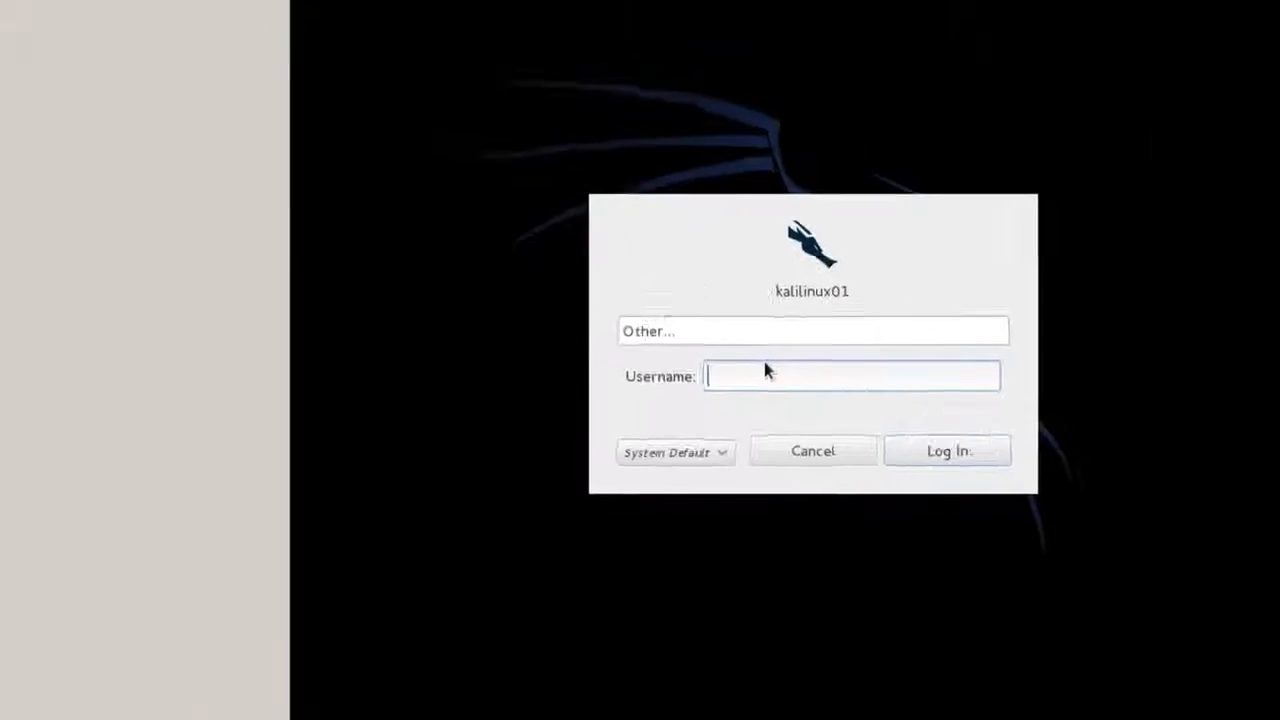
text(root)
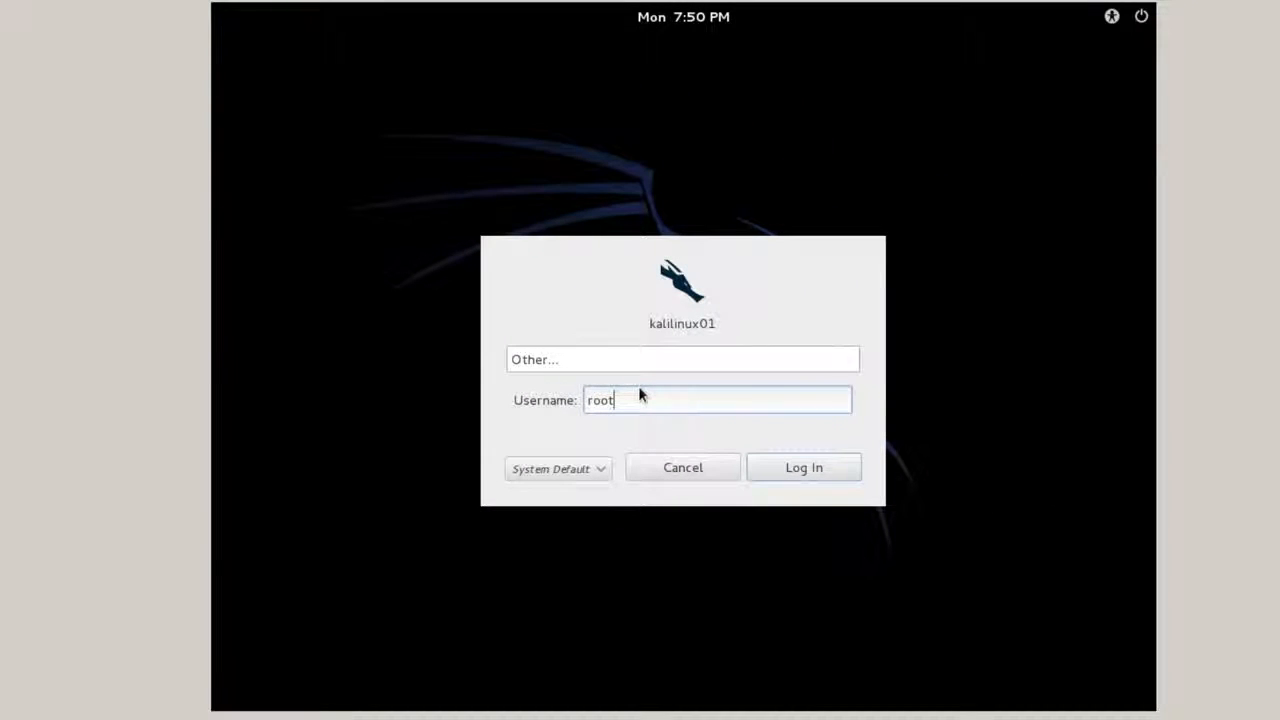
click(773, 467)
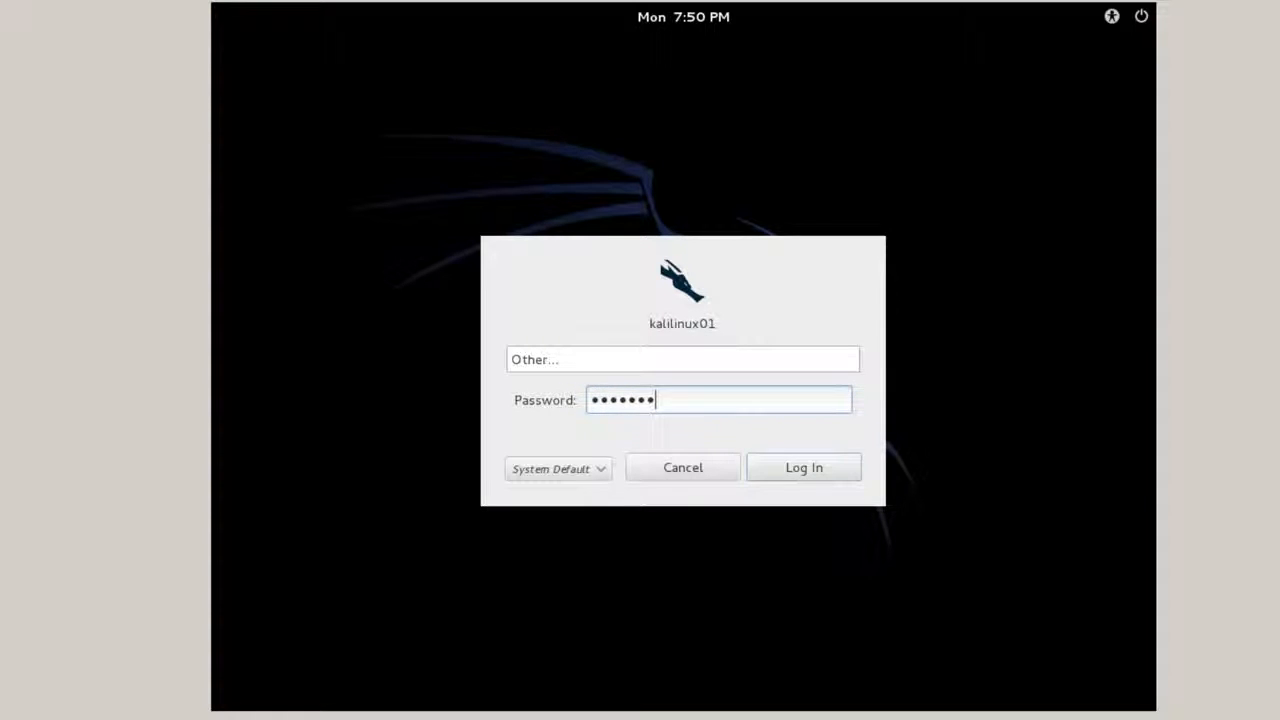
key(Return)
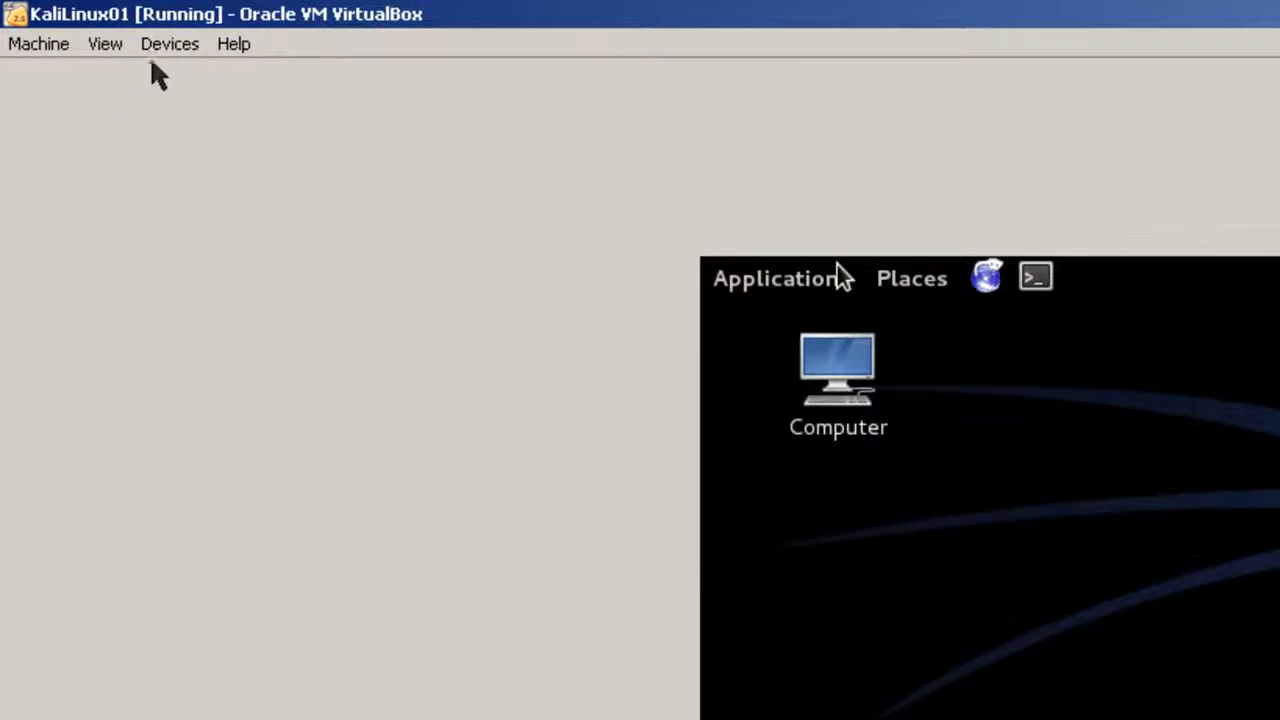
Choose Devices > Insert Guest Additions CD image... for the running VM.
click(156, 52)
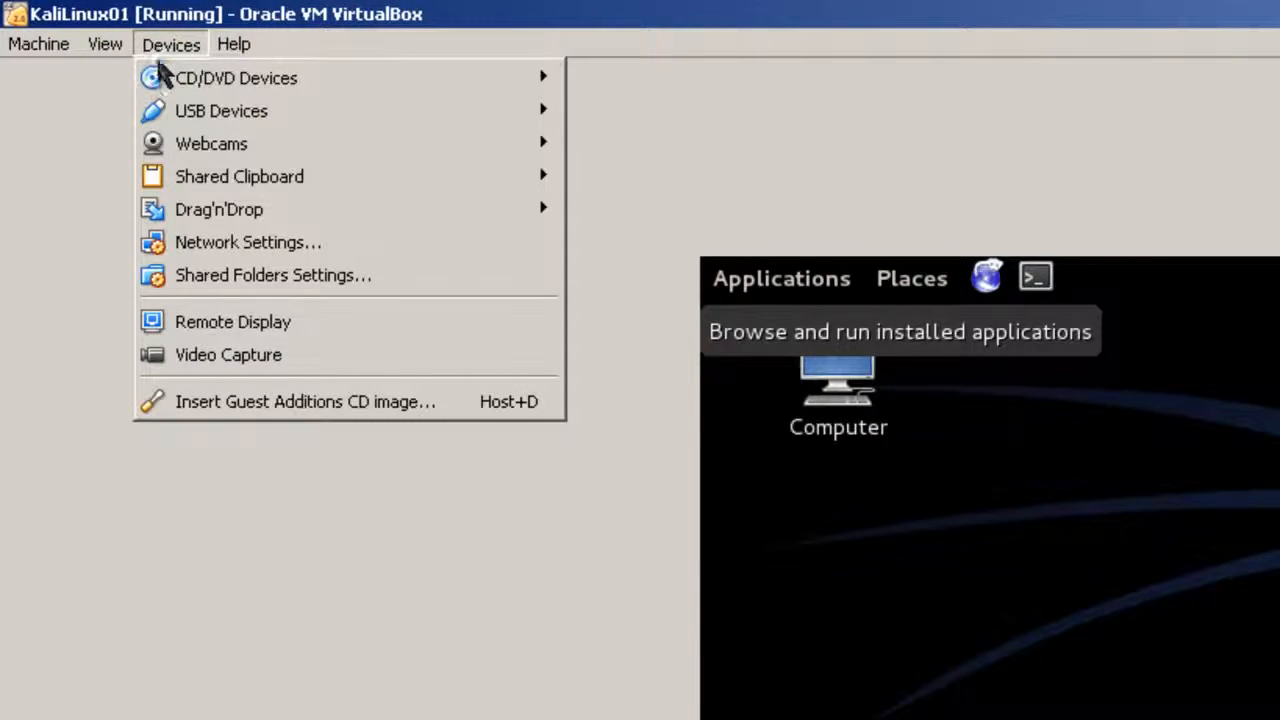
click(213, 402)
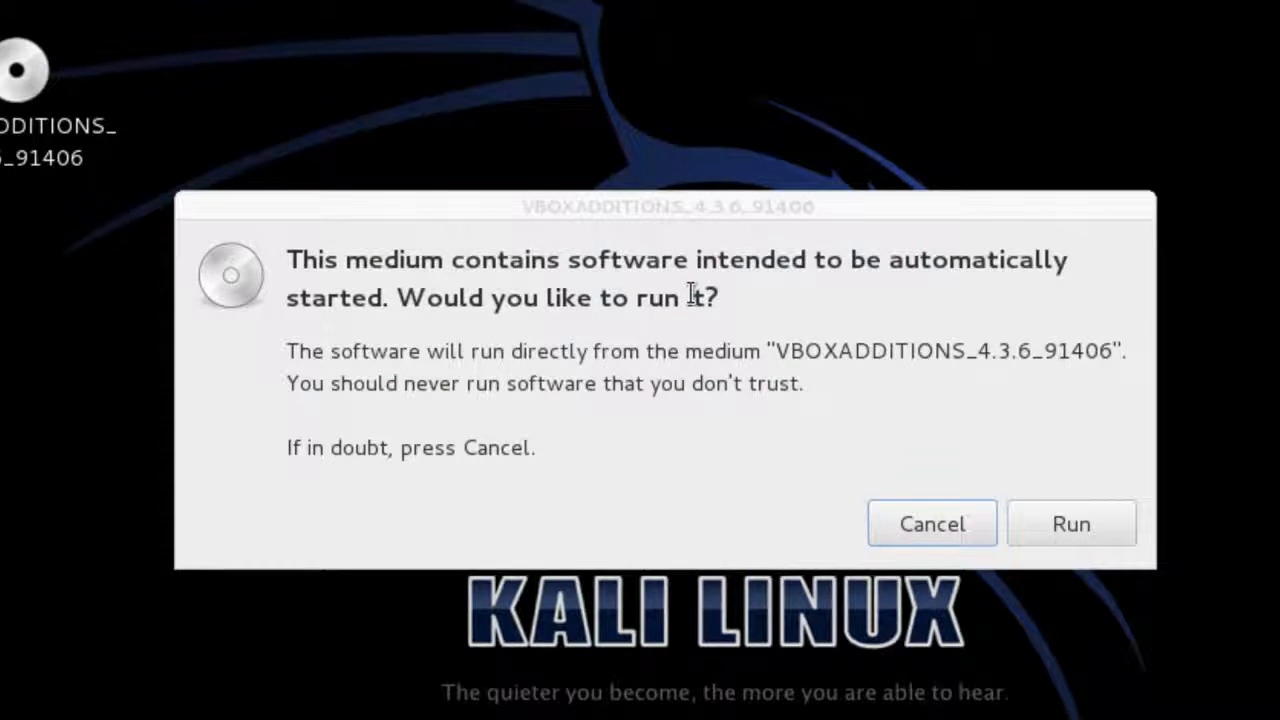
Run the disc's autorun, then dismiss the 'Error autorunning software' message.
click(1084, 515)
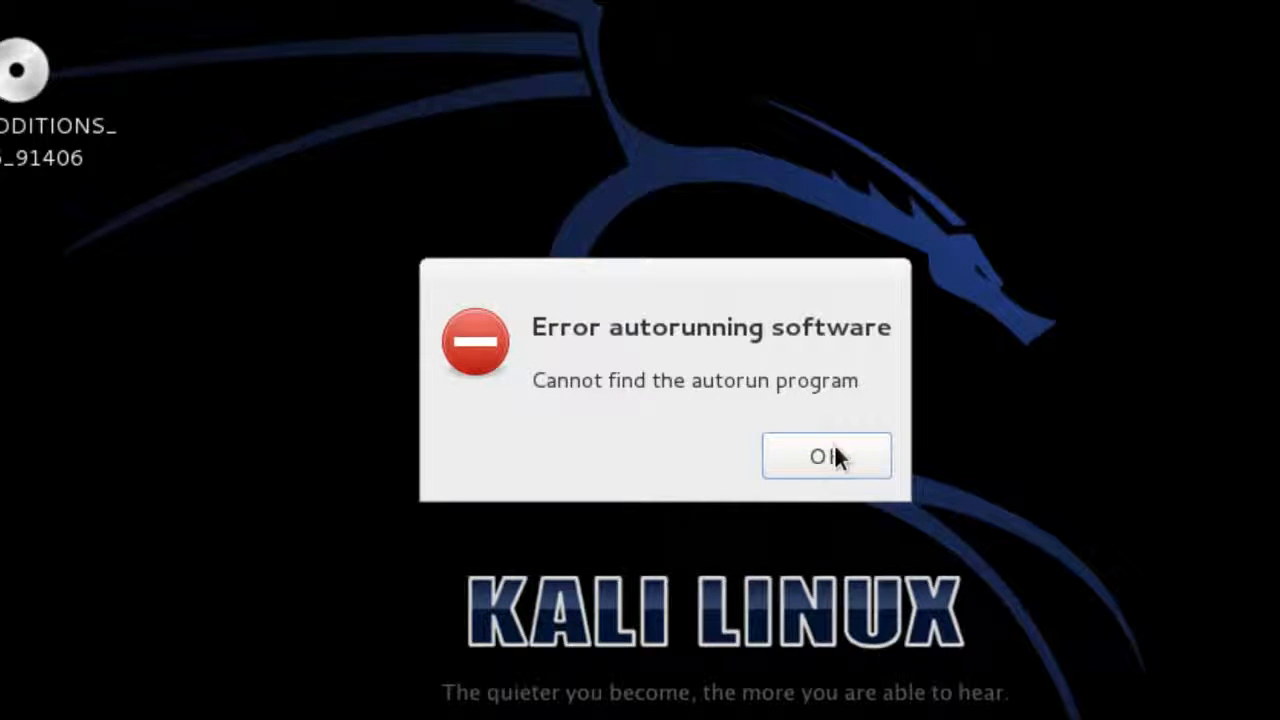
click(834, 450)
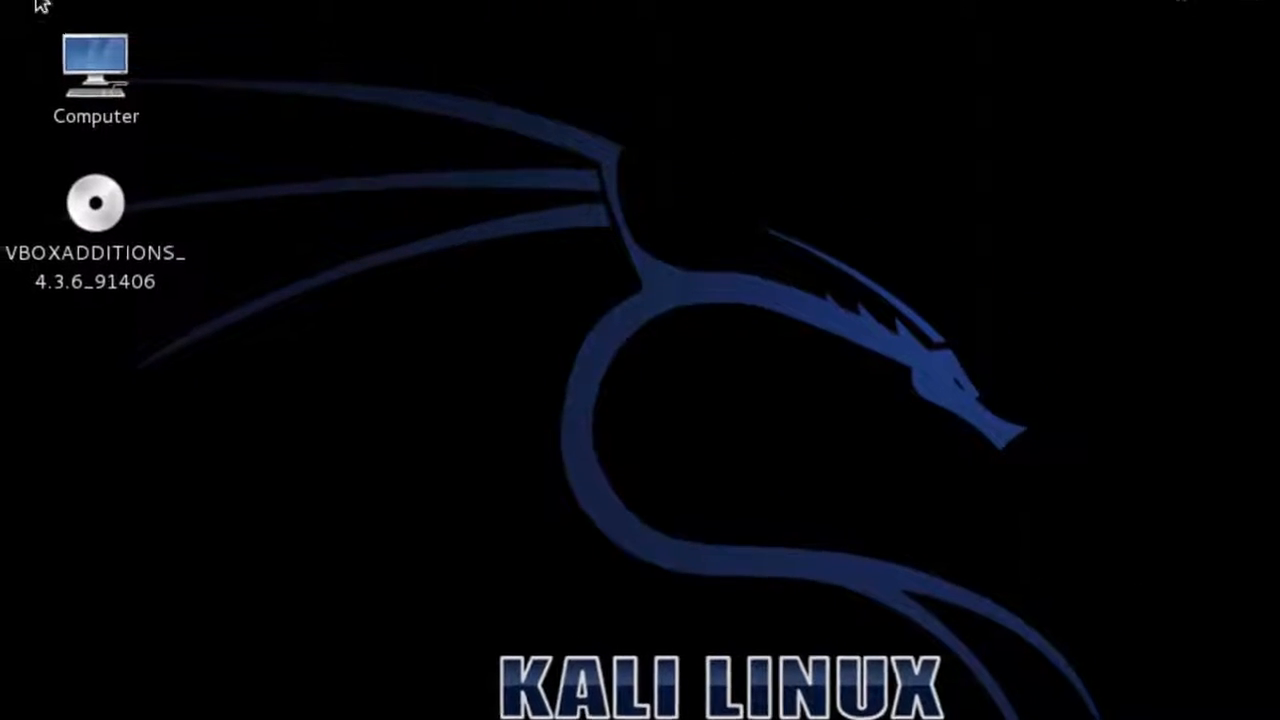
Open a terminal from the Applications menu and list the contents of /media.
click(62, 20)
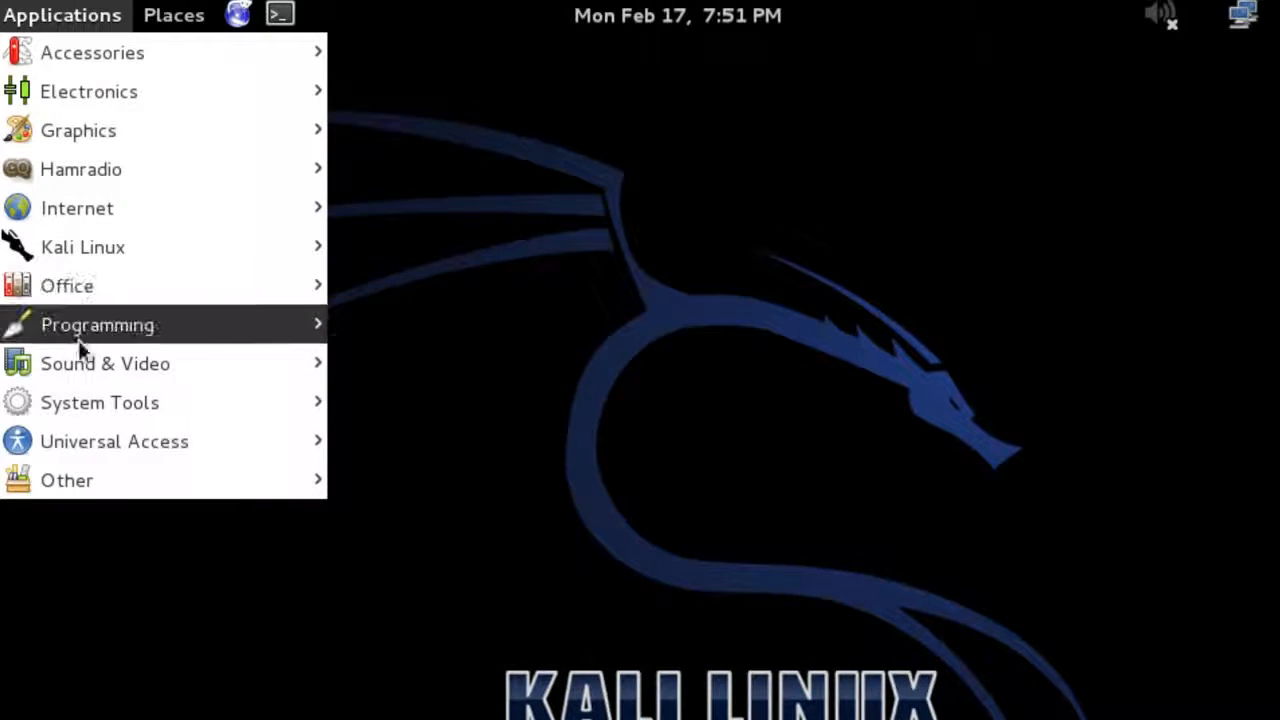
mouse_move(73, 289)
mouse_move(135, 60)
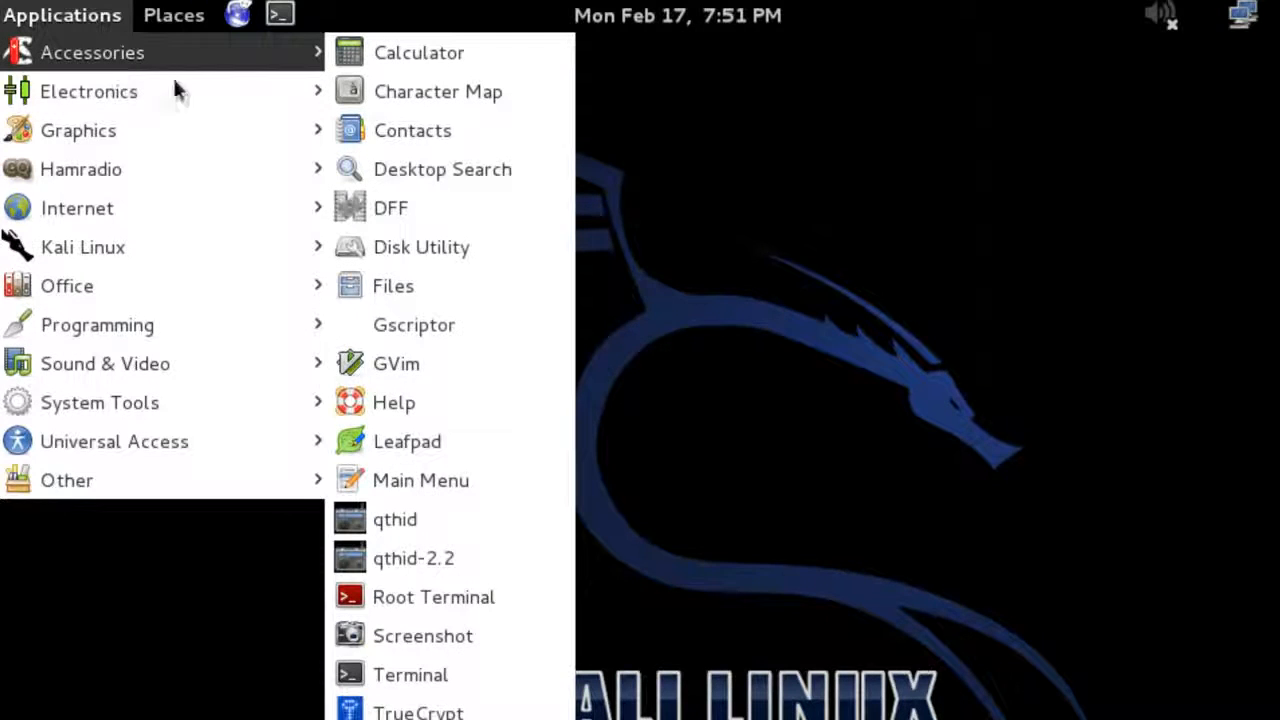
click(423, 674)
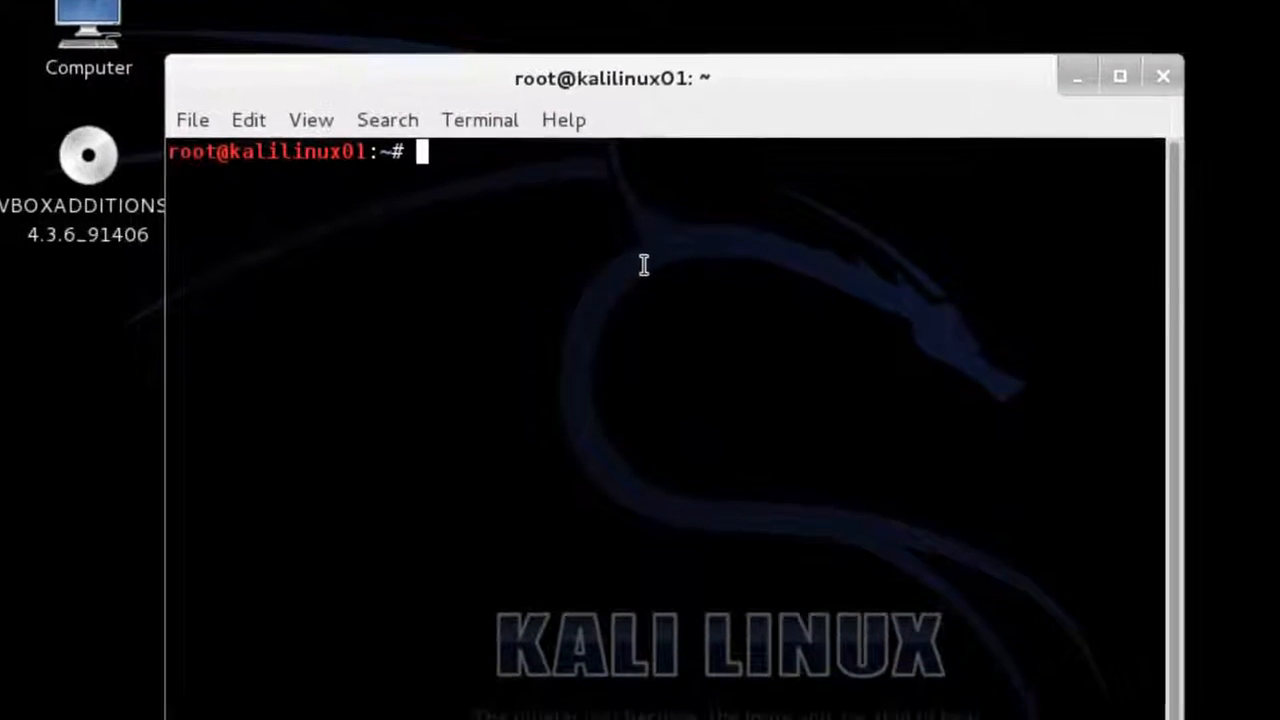
text(cd /media)
key(Return)
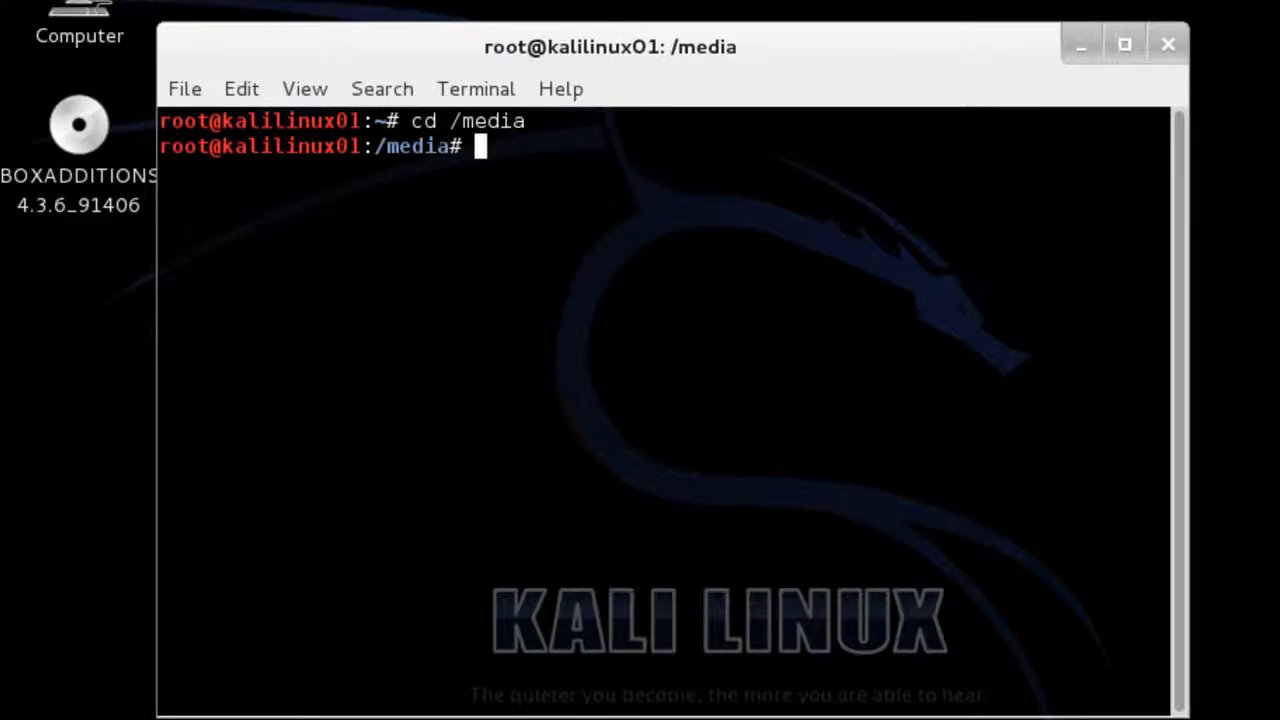
text(ls)
key(Return)
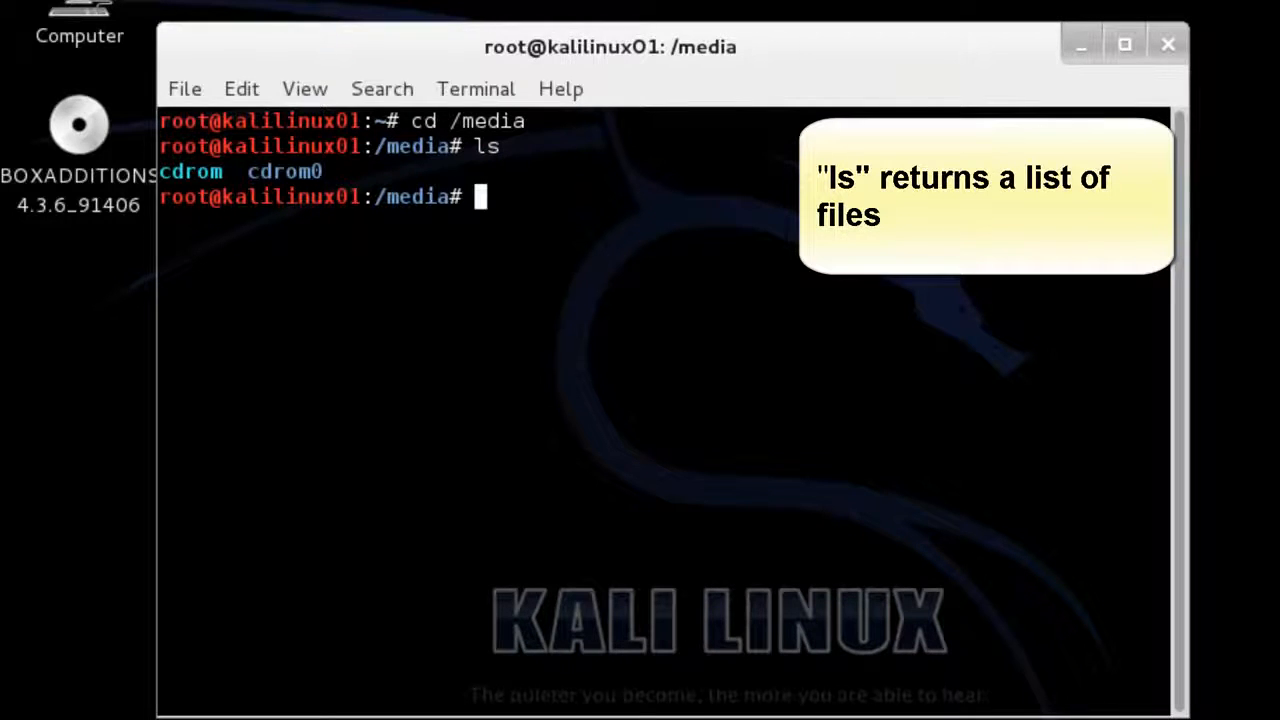
In cdrom0, list the disc's files and try running ./VBoxLinuxAdditions.run.
text(cd c)
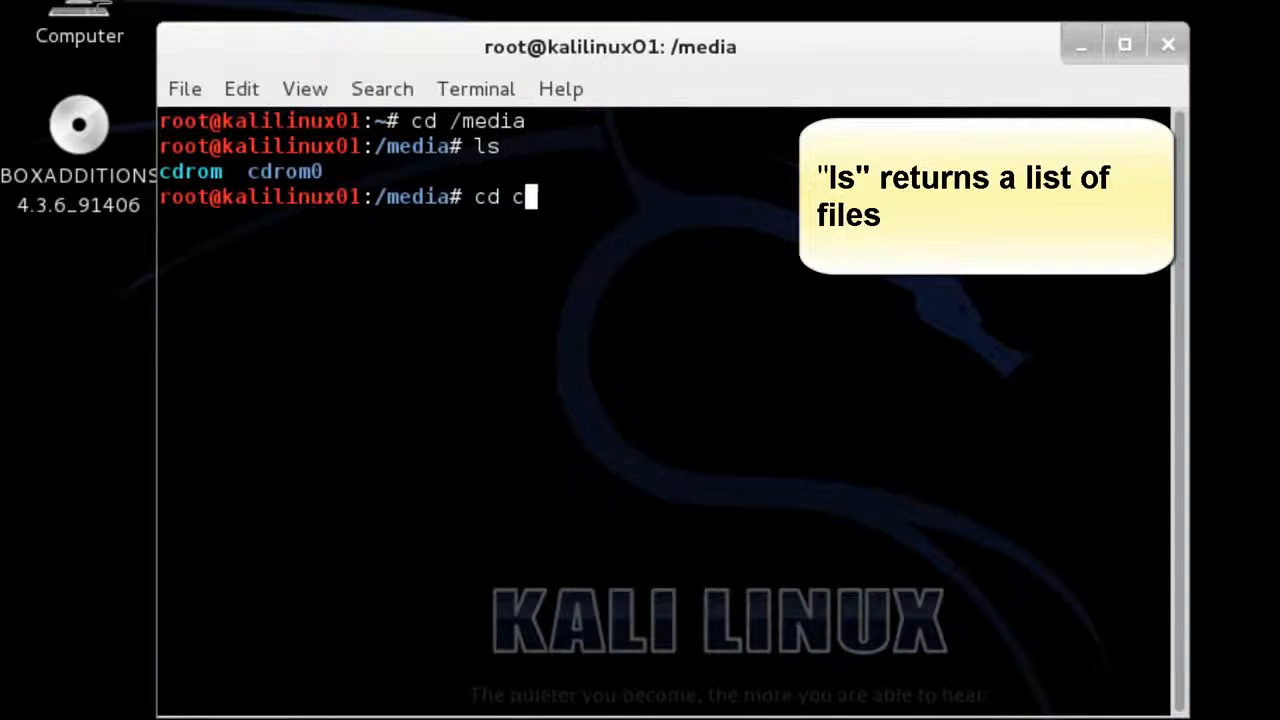
text(drom0)
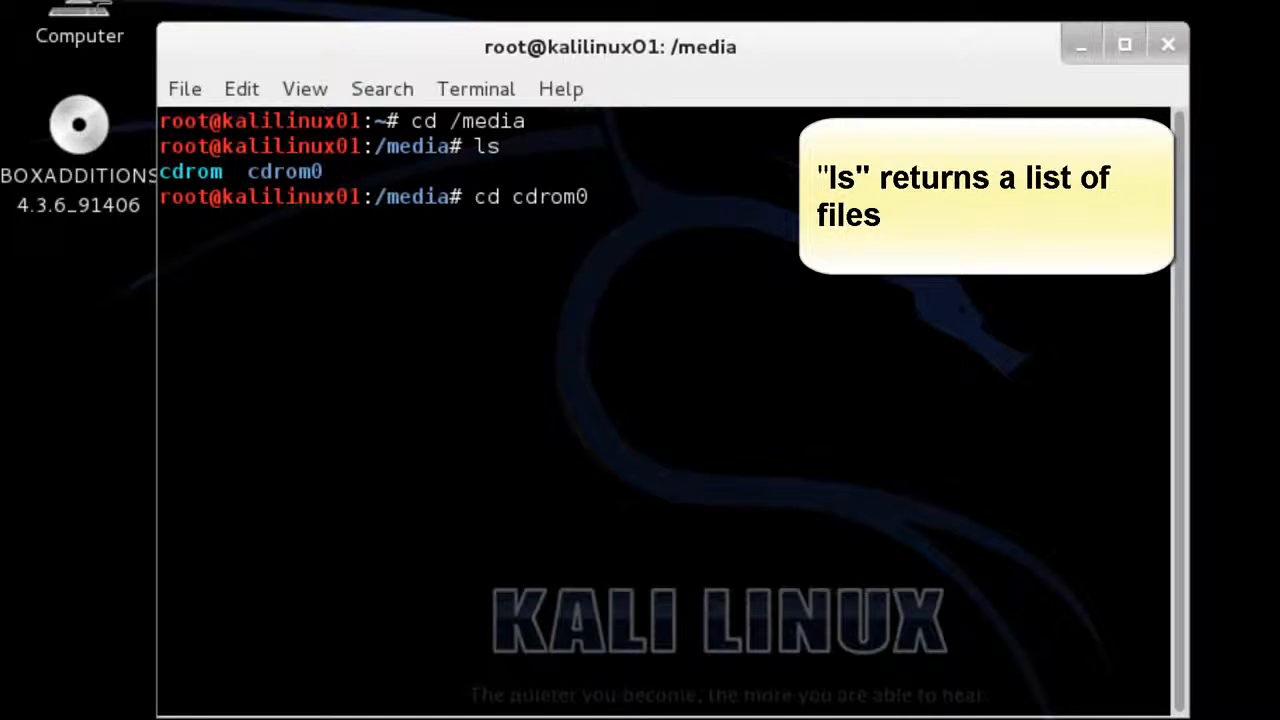
key(Return)
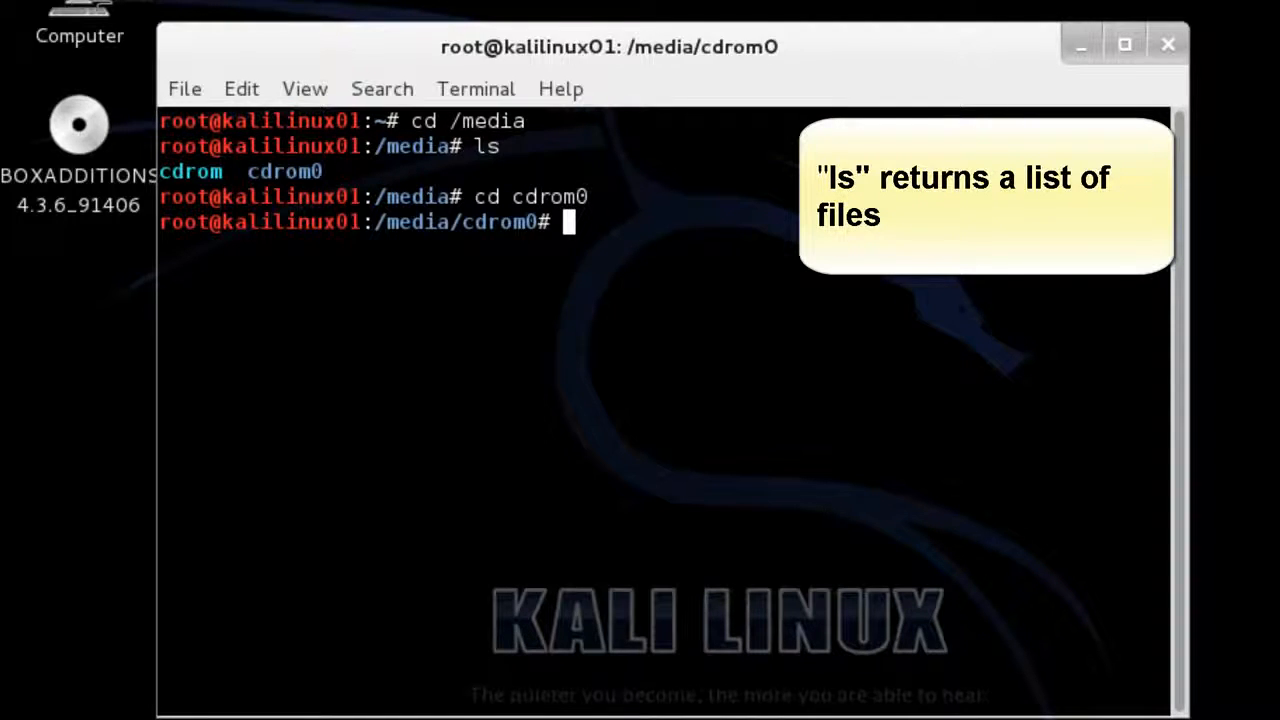
text(ls)
key(Return)
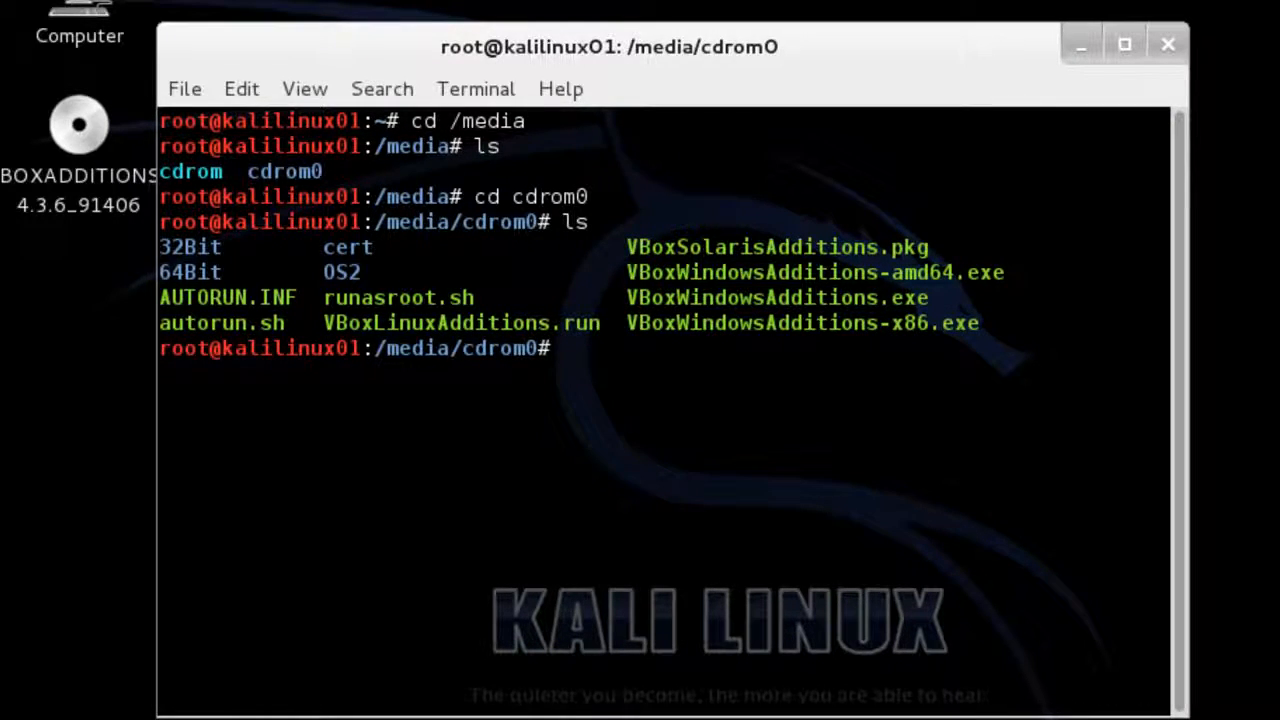
text(./VBoxLinuxAdditions.run)
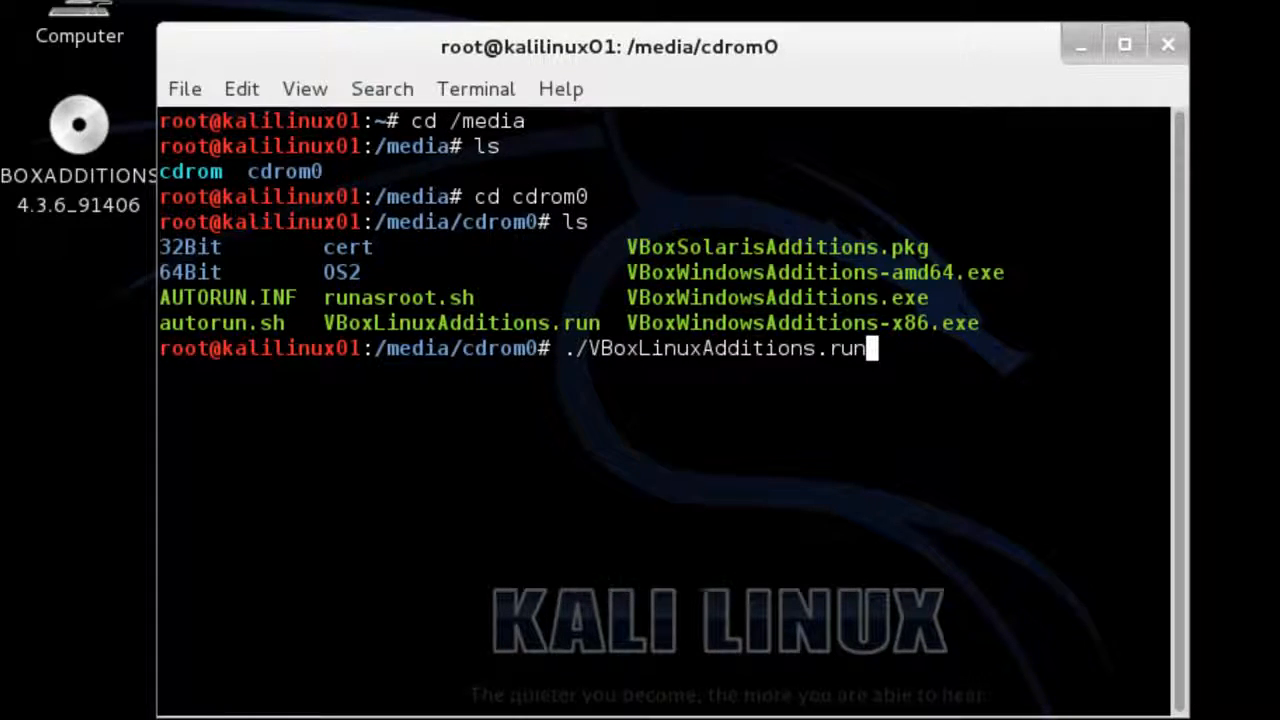
key(Return)
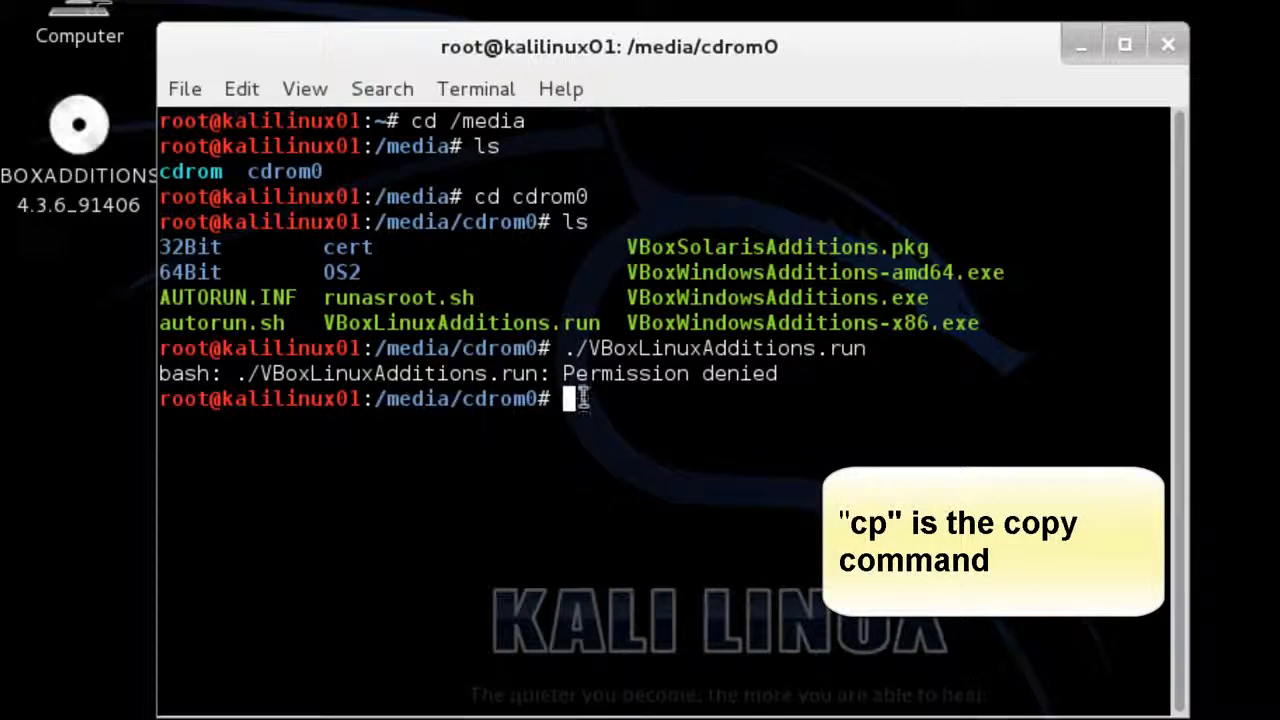
Copy VBoxLinuxAdditions.run to /root, then change into /root and list its files.
text(cp)
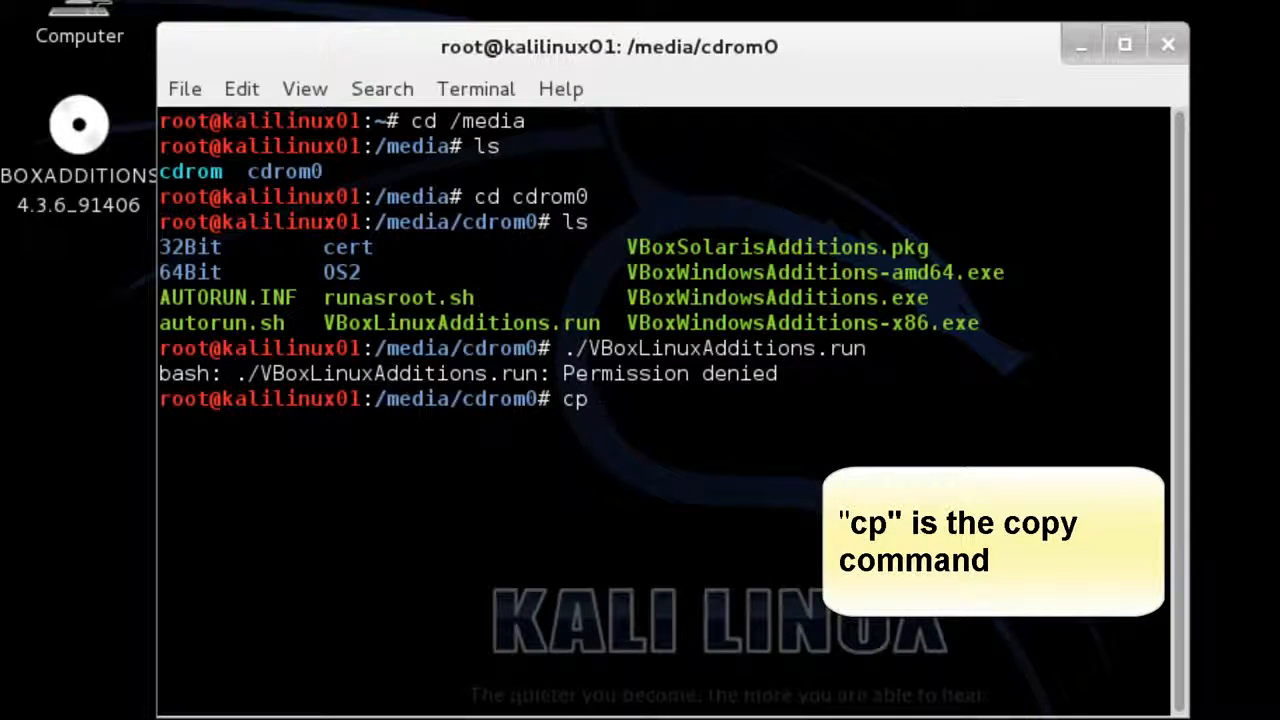
text( V)
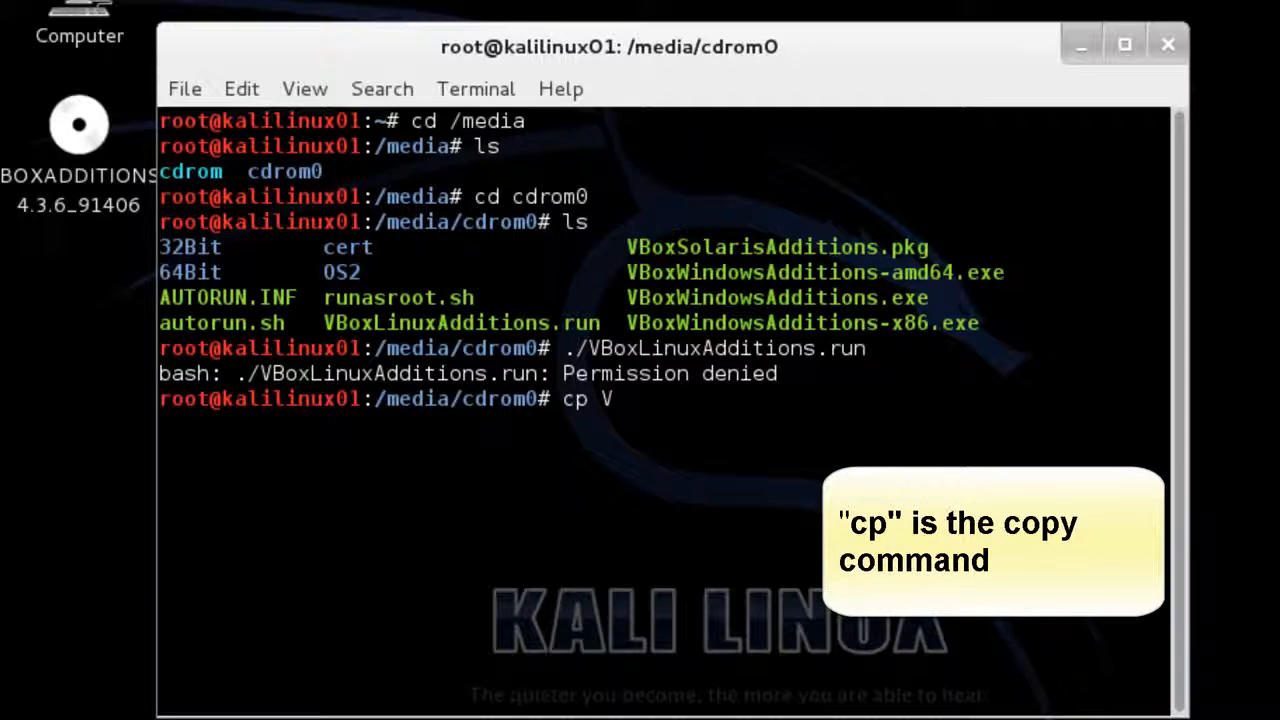
text(BoxLinuxAdditions)
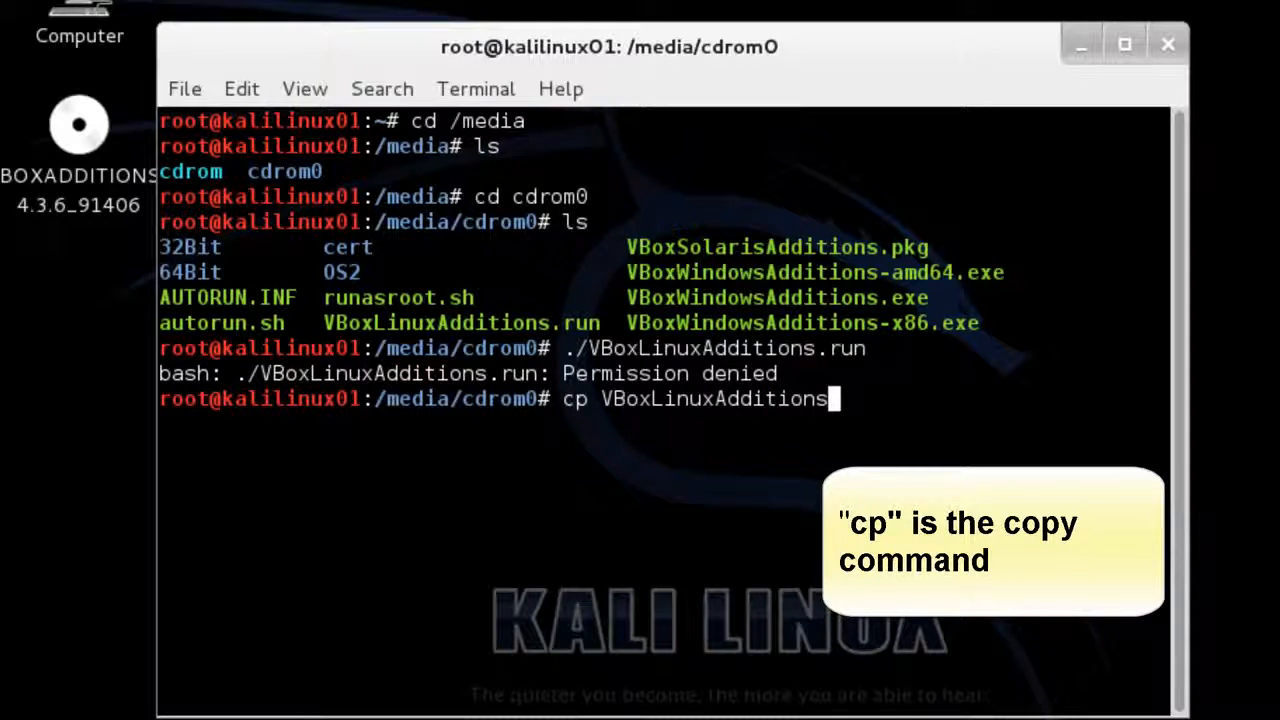
text(.un)
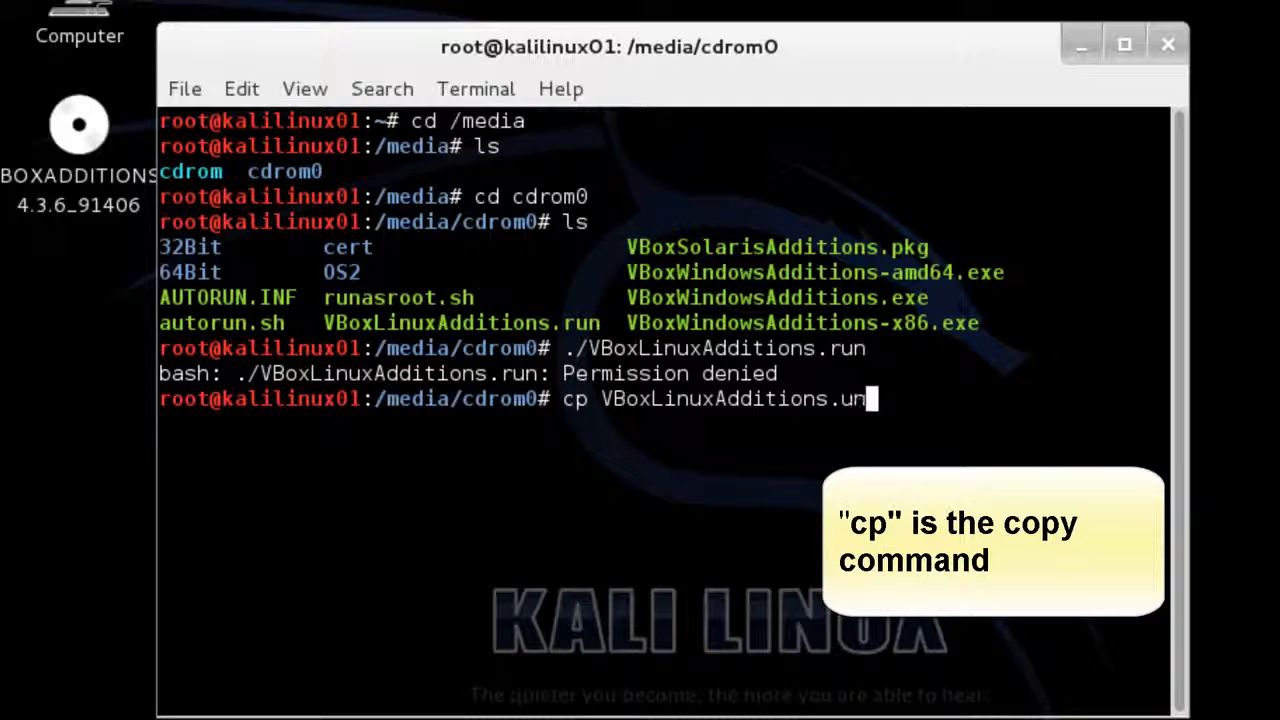
key(BackSpace)
key(BackSpace)
key(BackSpace)
text(run /root)
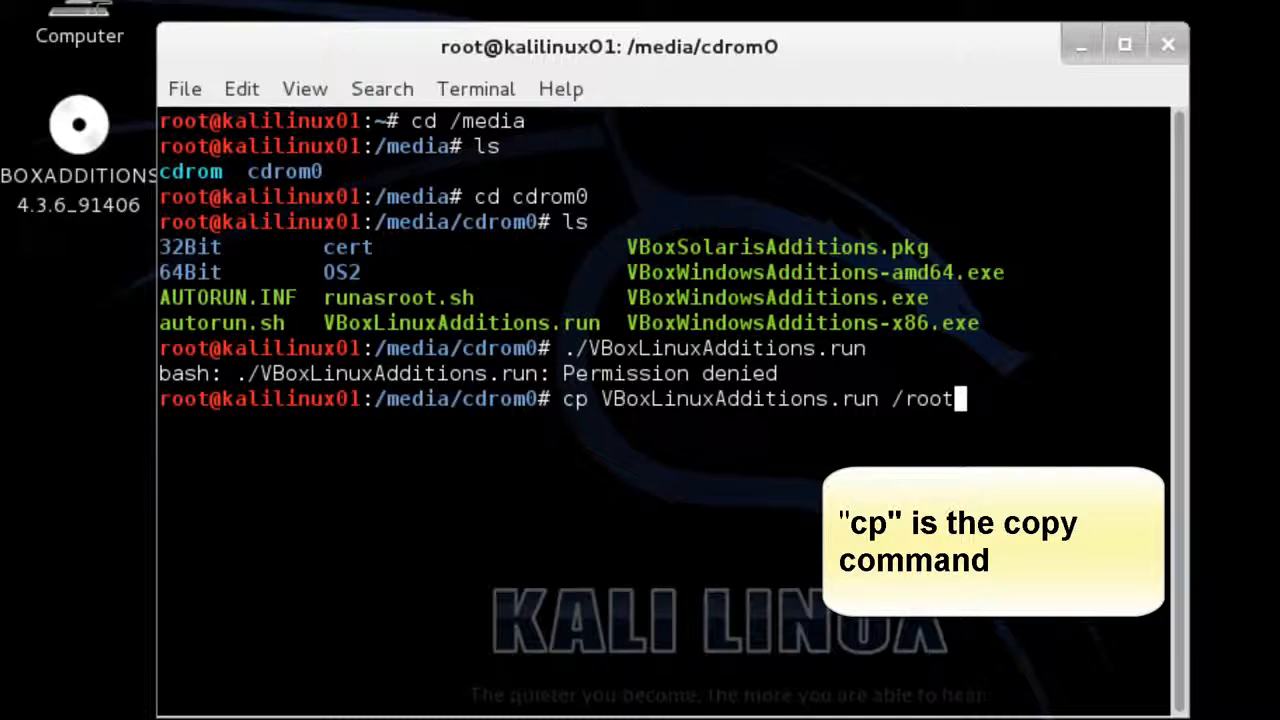
key(Return)
text(cd /root)
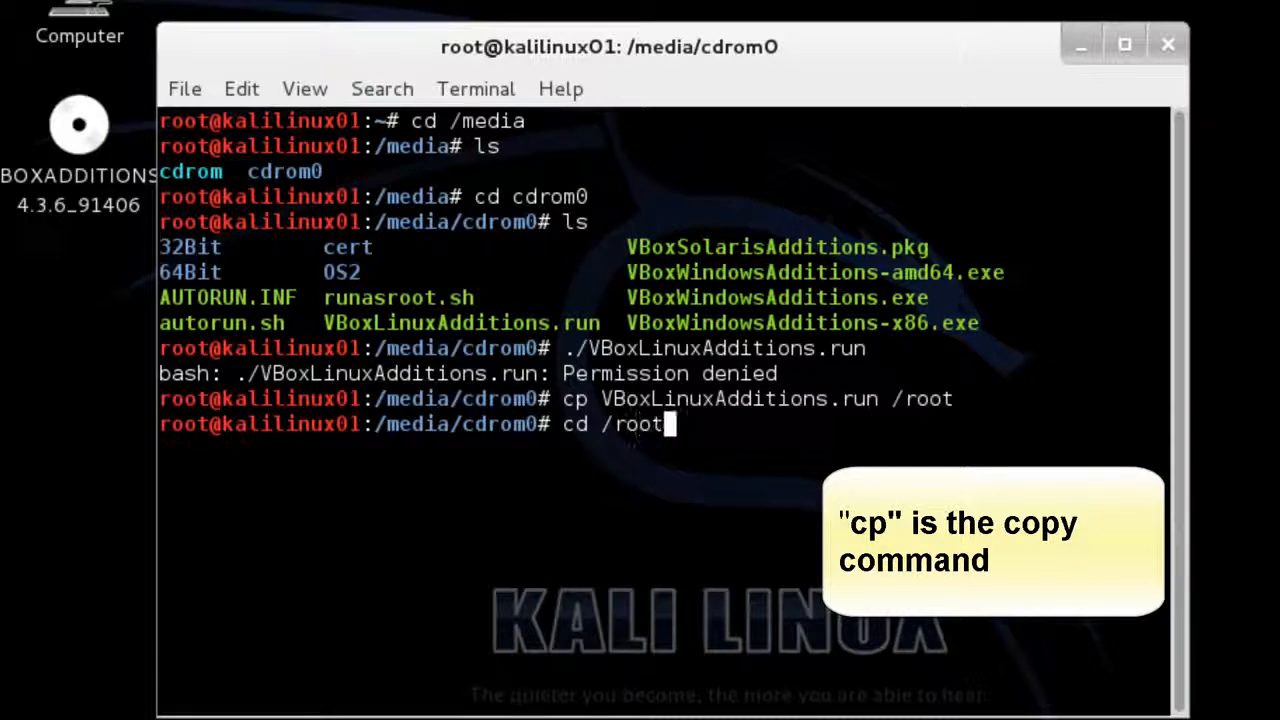
key(Return)
text(ls)
key(Return)
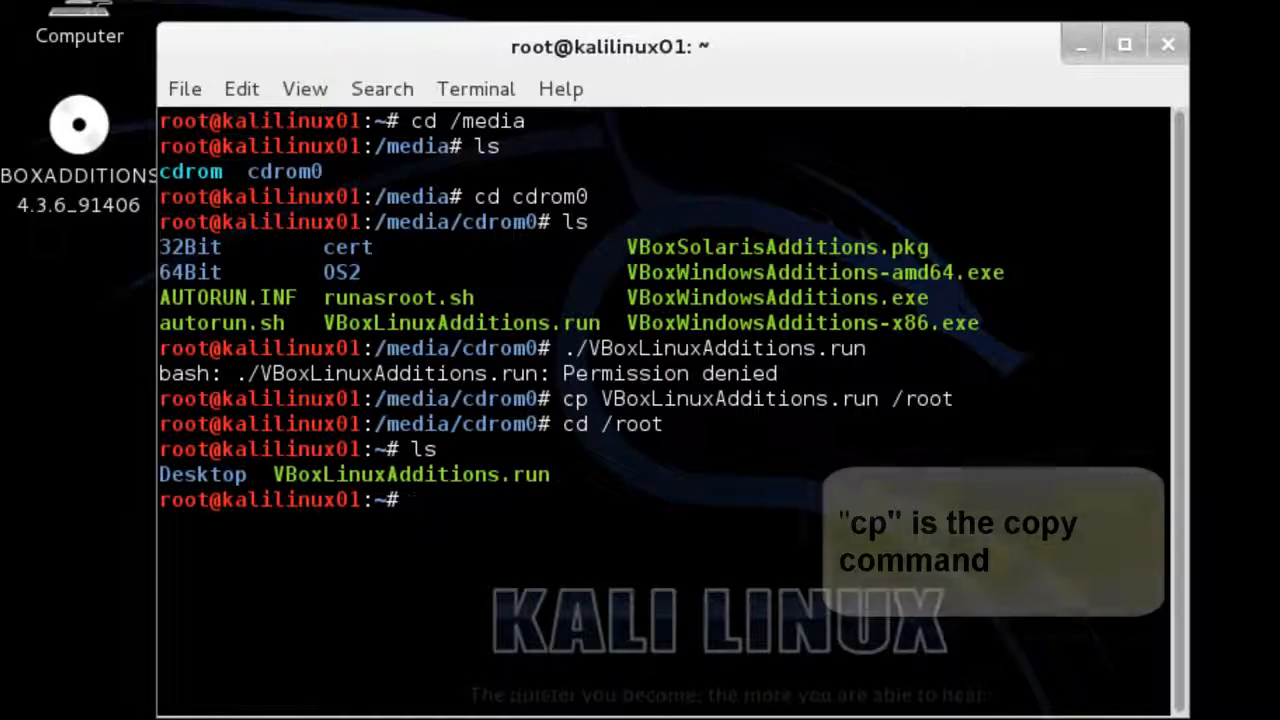
Make VBoxLinuxAdditions.run executable with chmod 755, confirm via ls -l, and recall ./VBoxLinuxAdditions.run.
text(chmo)
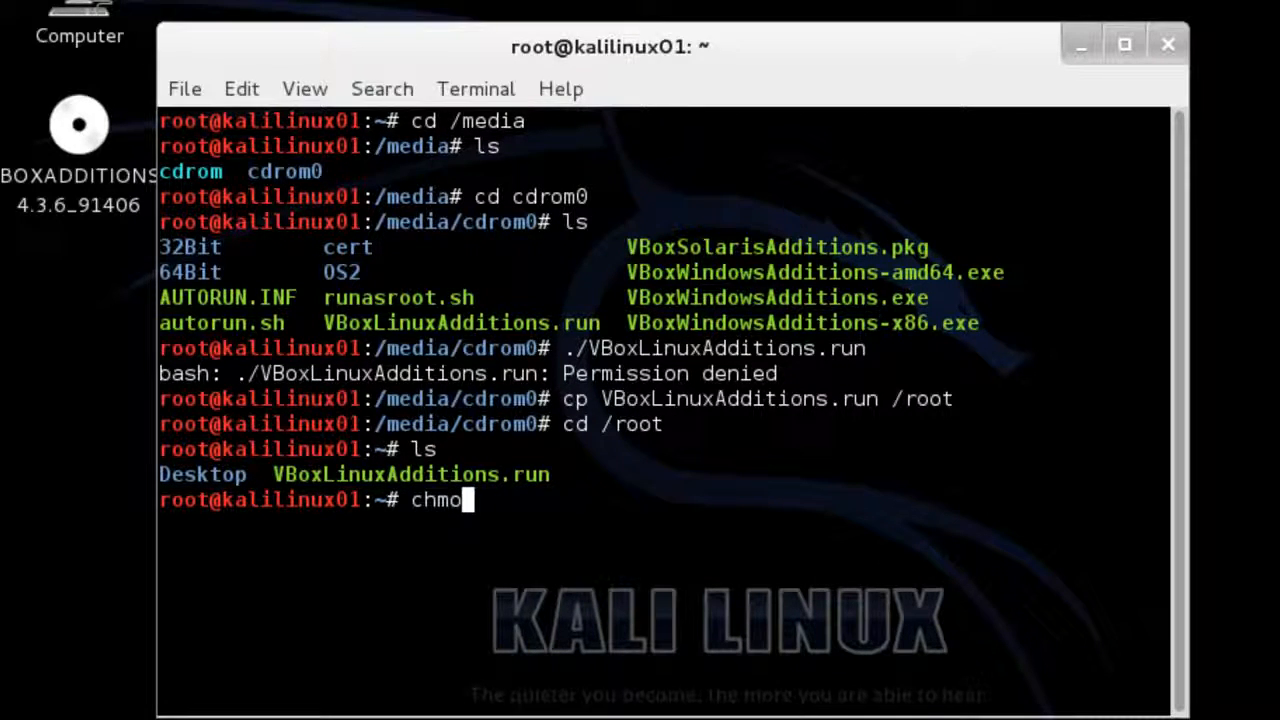
text(d 755)
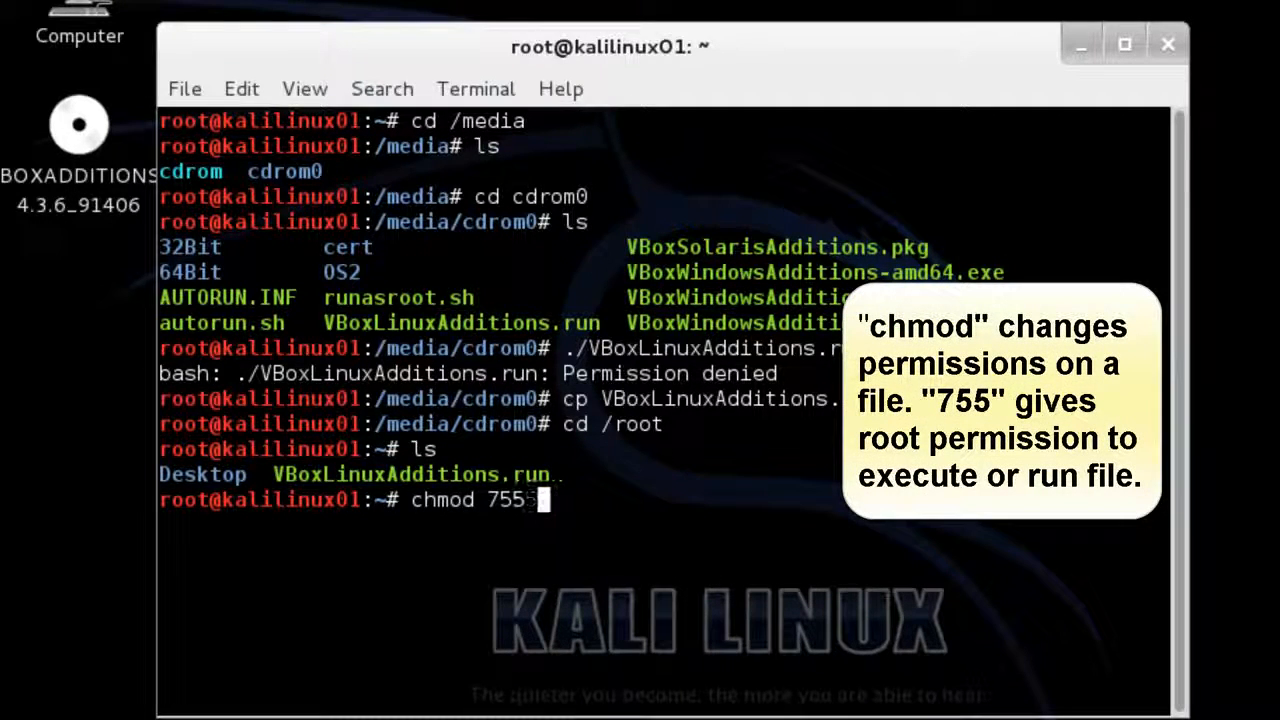
text( VBox)
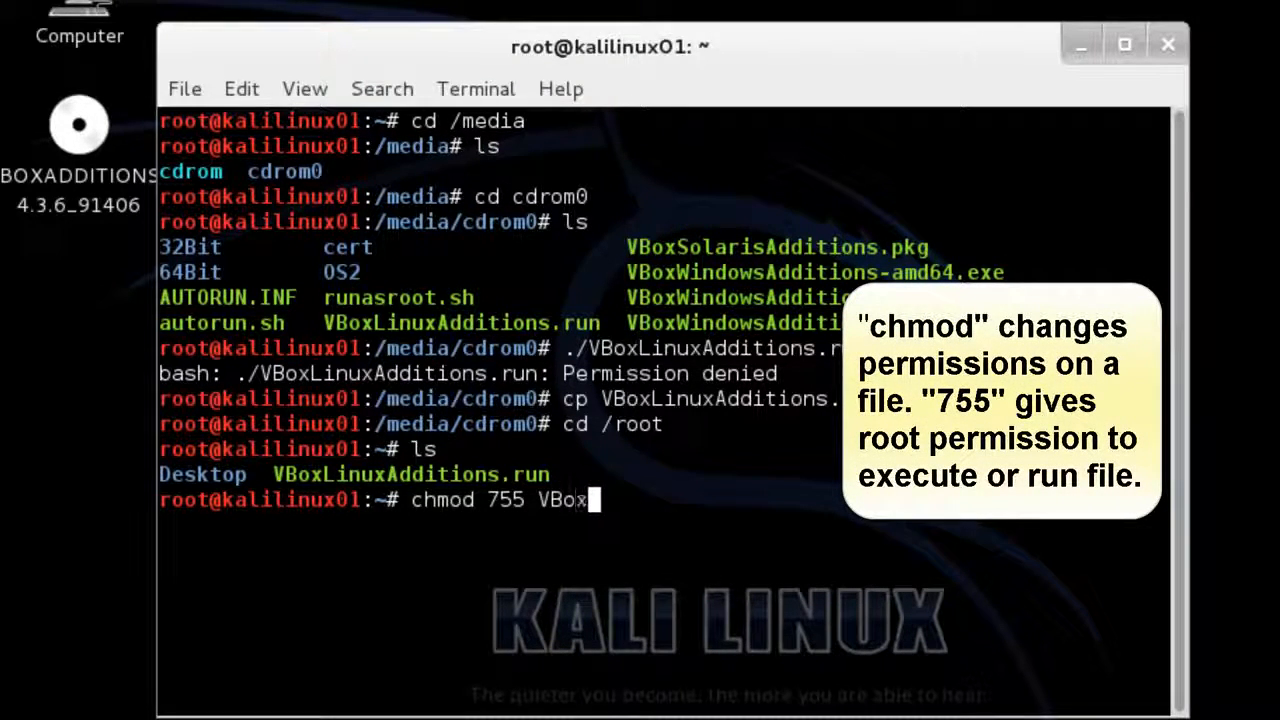
text(LinuxA)
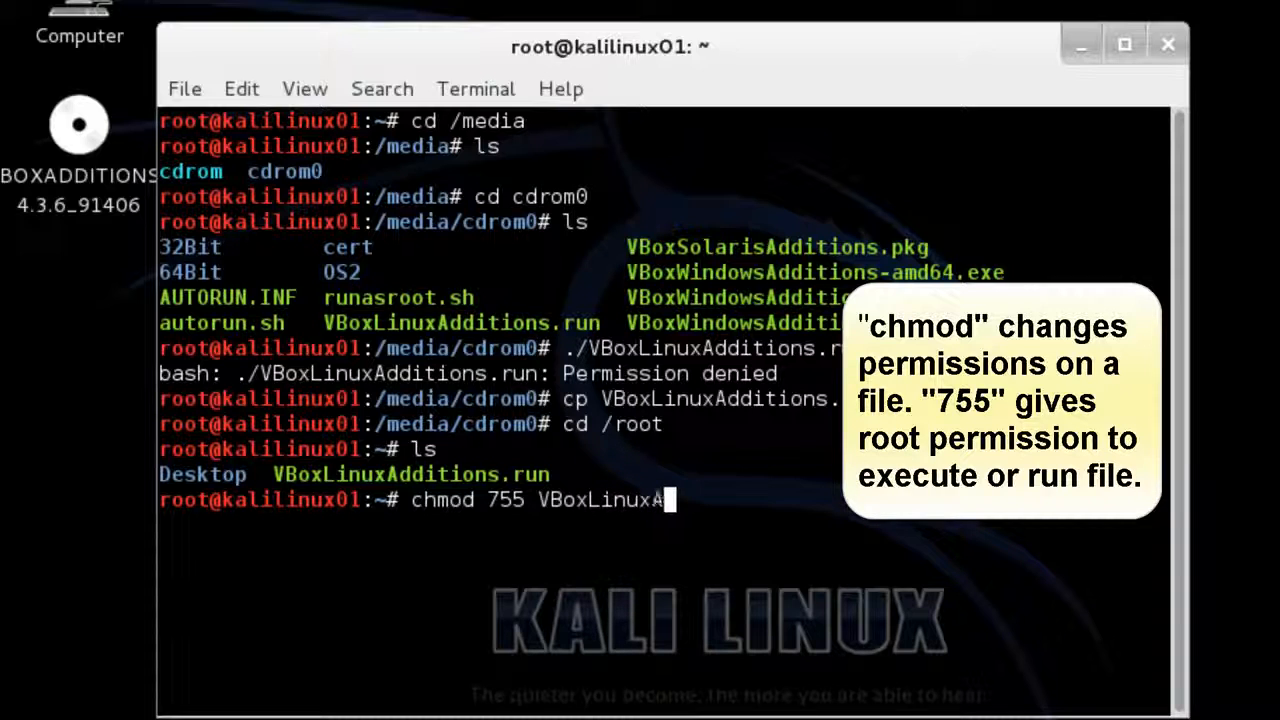
text(dditions.)
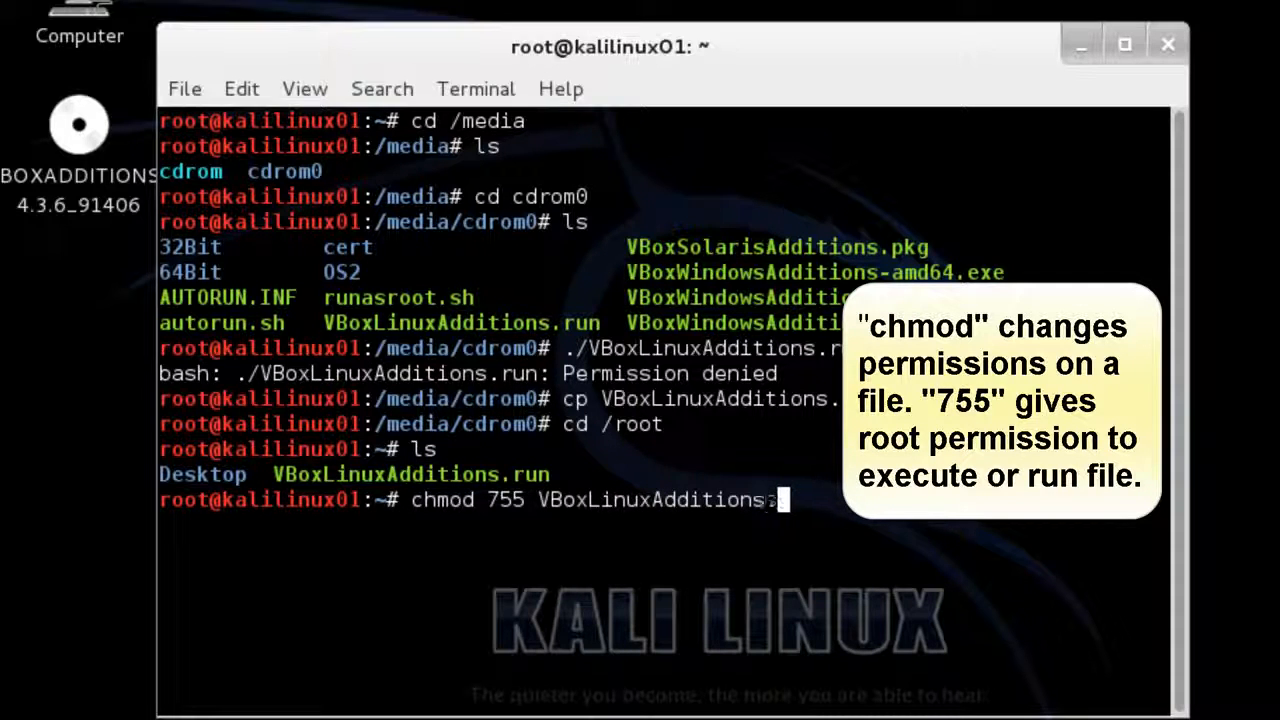
text(run)
key(Return)
text(l)
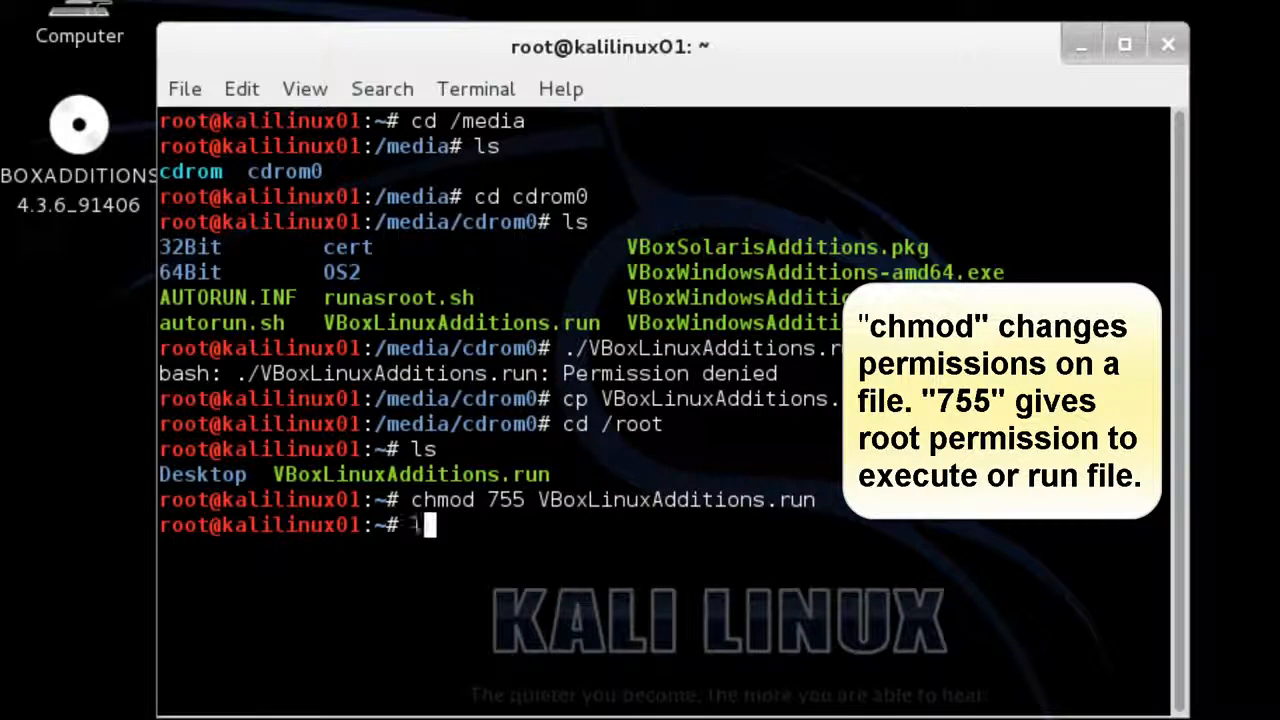
text(s -l)
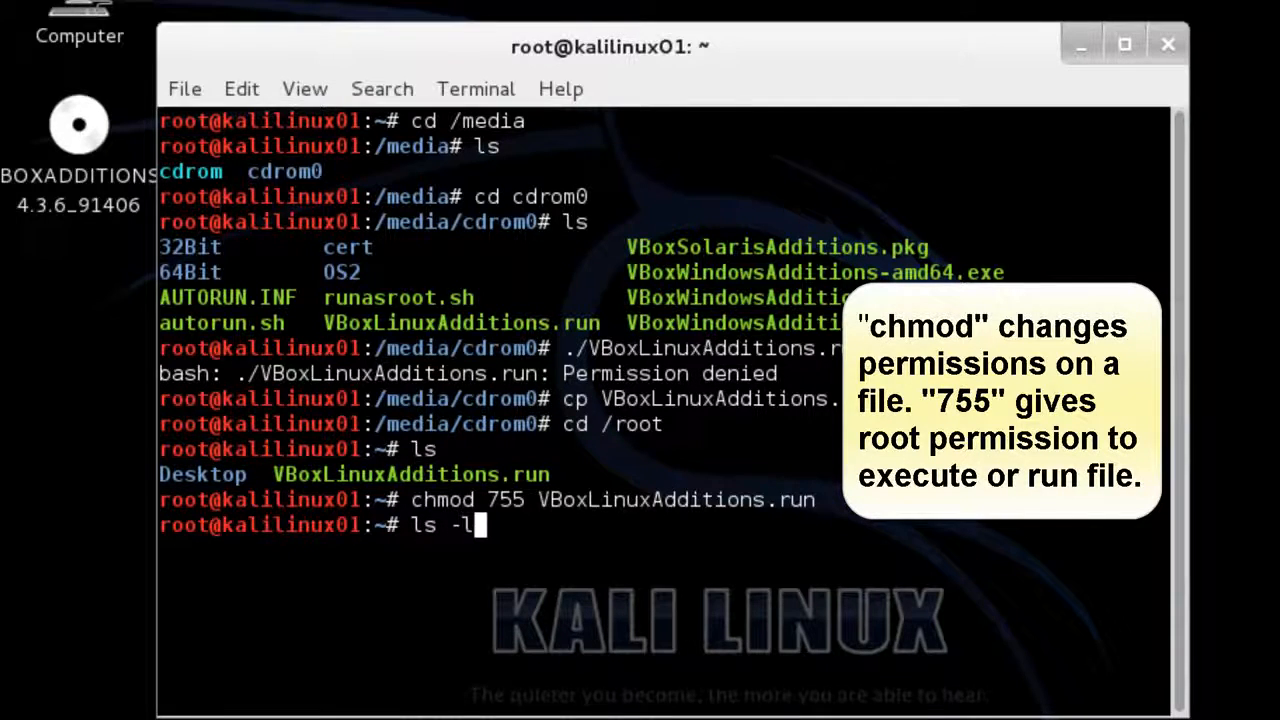
key(Return)
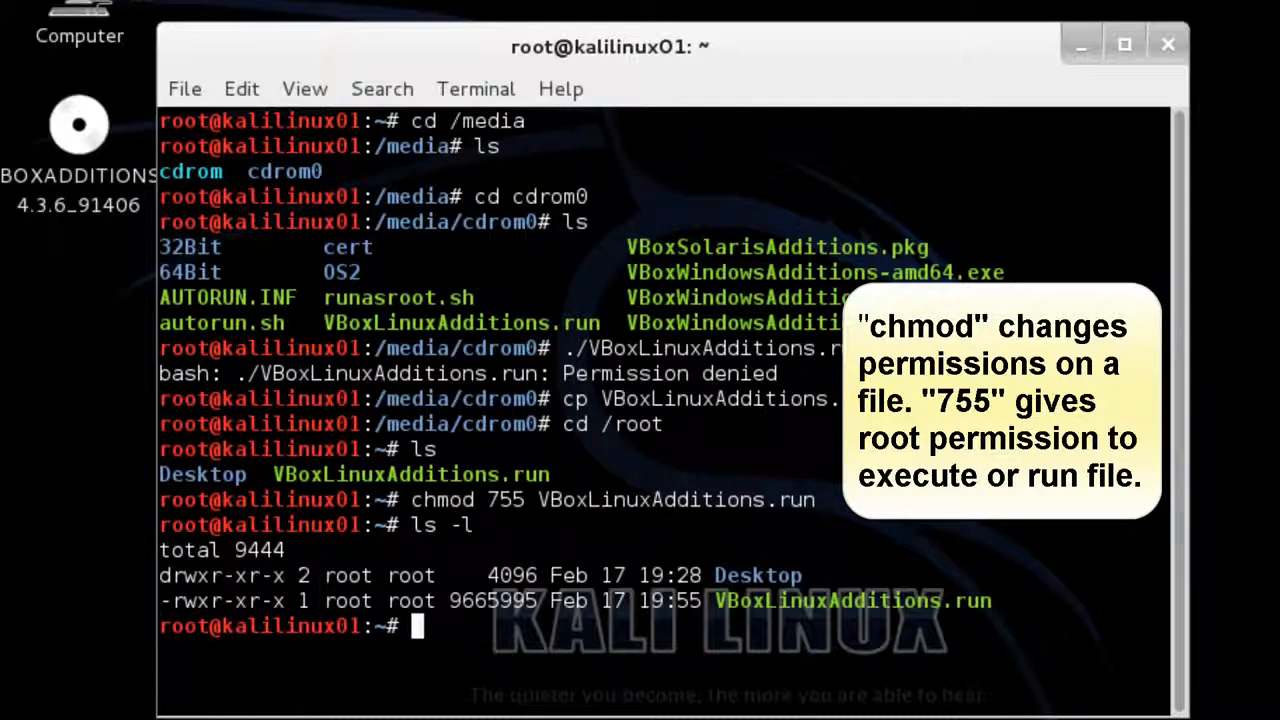
key(Up)
key(Up)
key(Up)
key(Up)
key(Up)
key(Up)
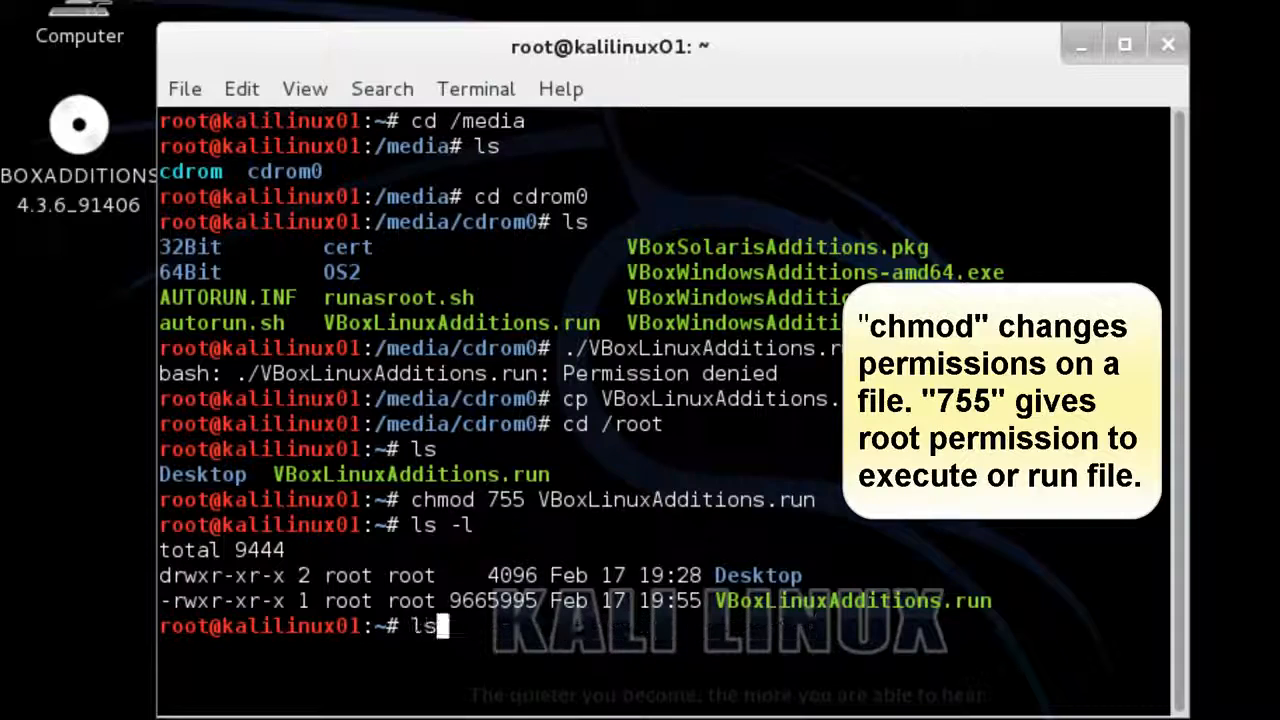
key(Up)
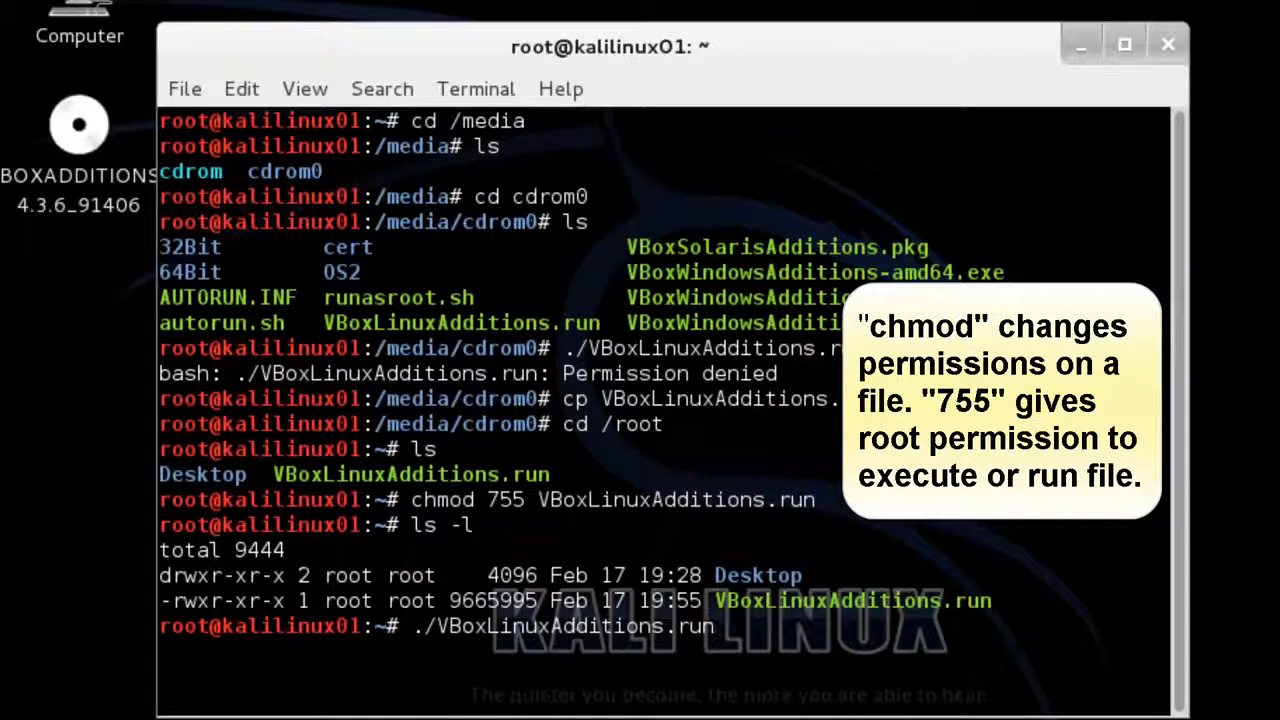
Run ./VBoxLinuxAdditions.run to install Guest Additions 4.3.6, then enter the reboot command.
key(Return)
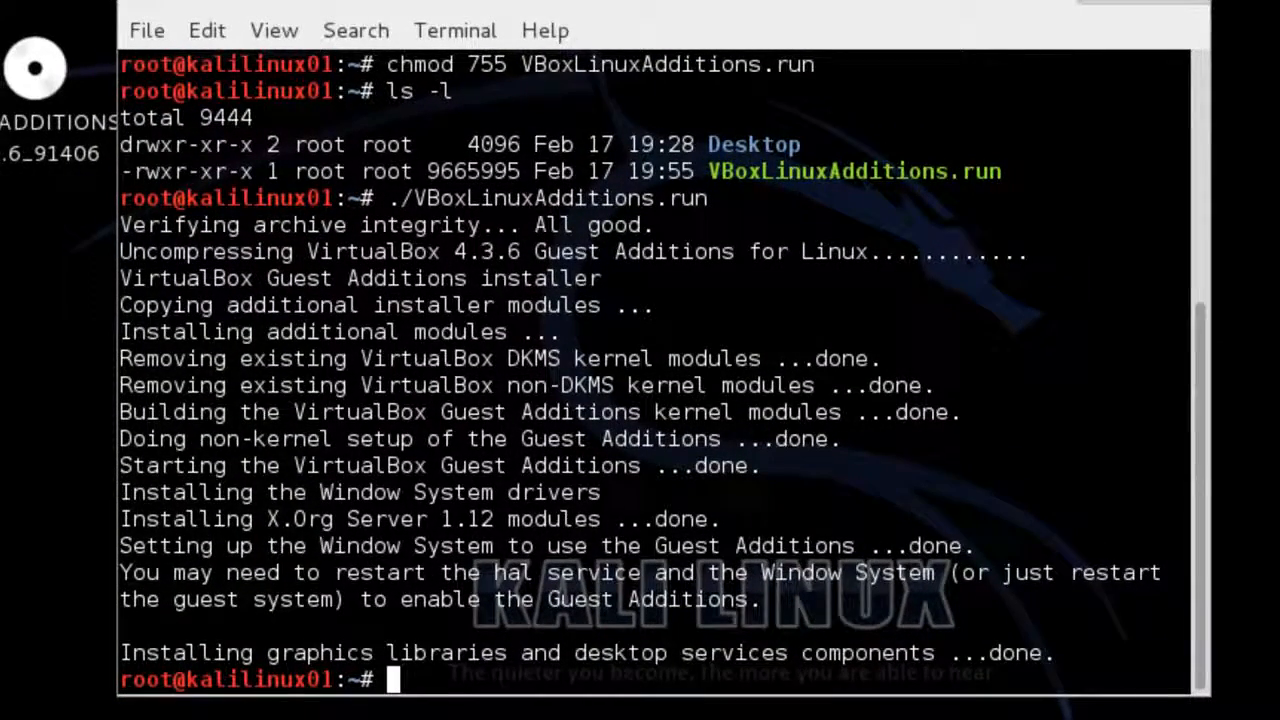
text(reboot)
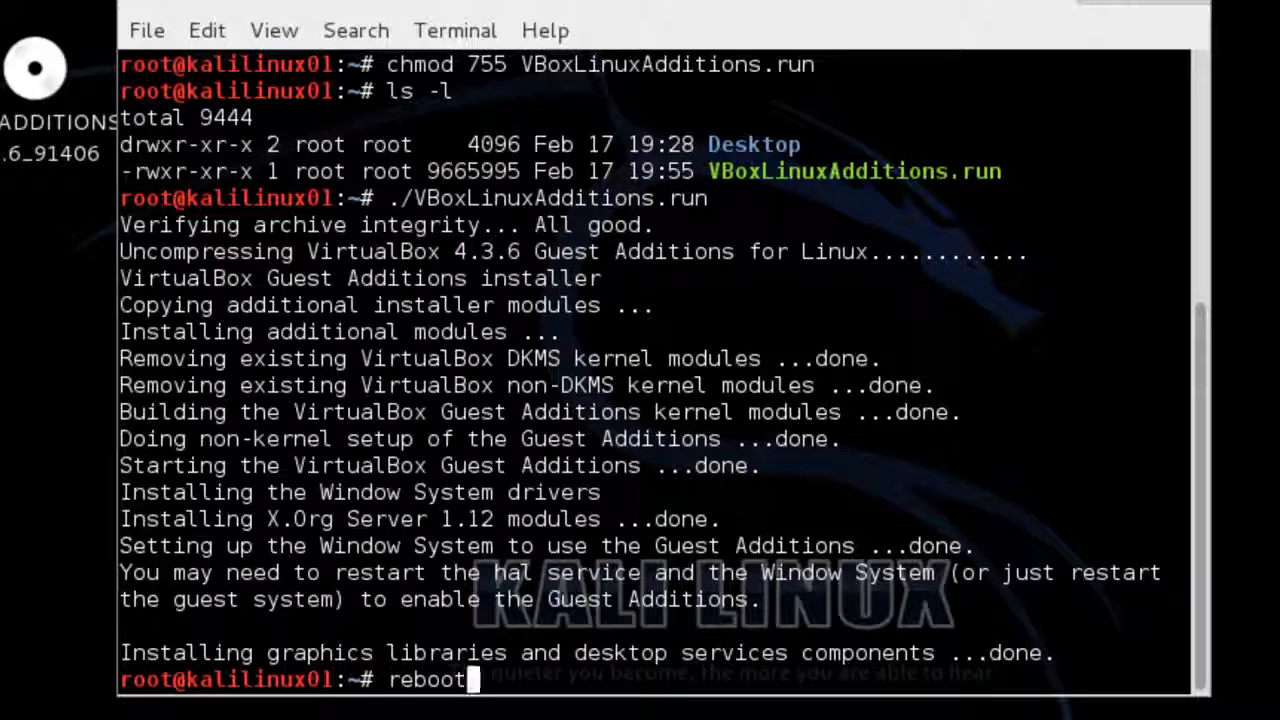
Reboot the Kali guest, then sign in through Other... as root with the root password.
key(Return)
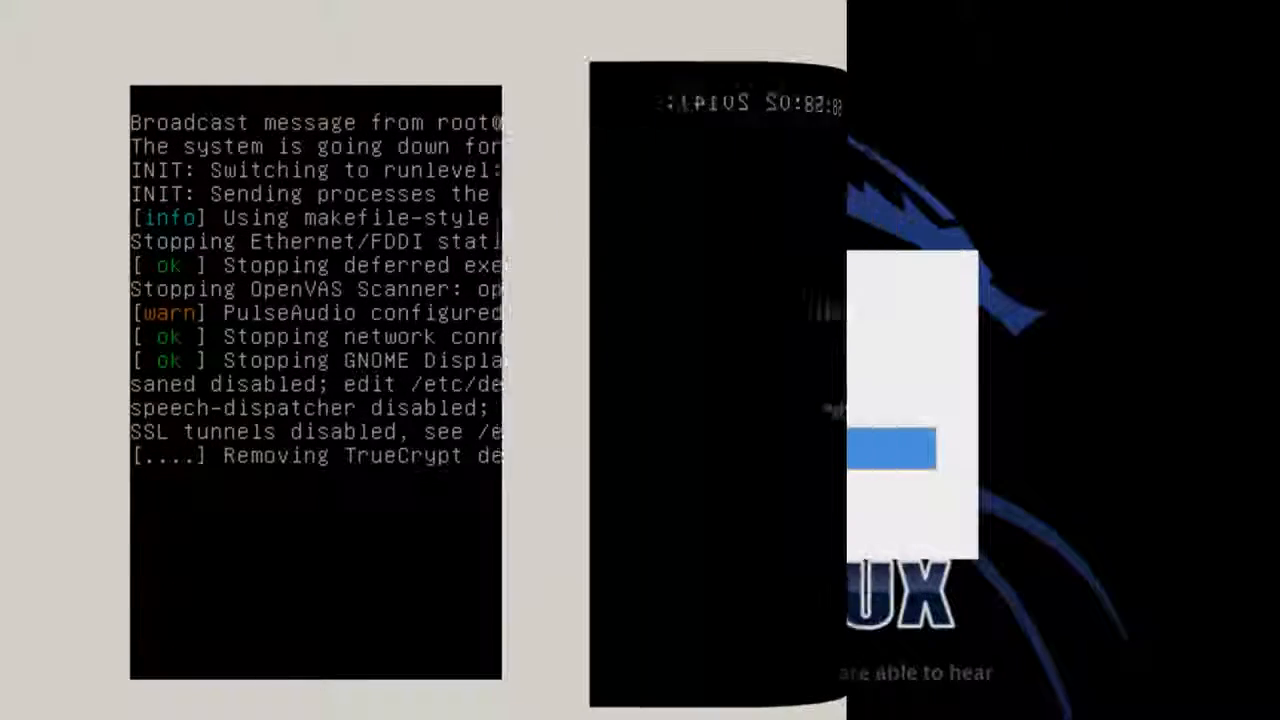
click(475, 449)
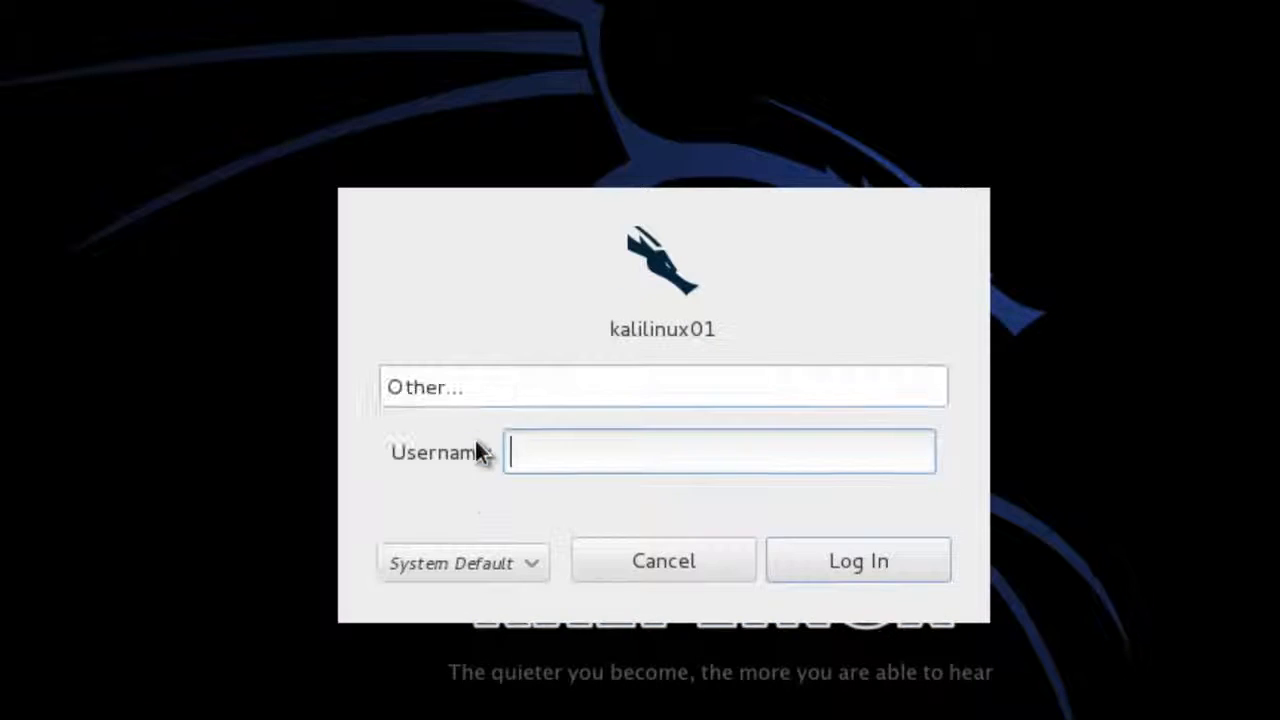
text(root)
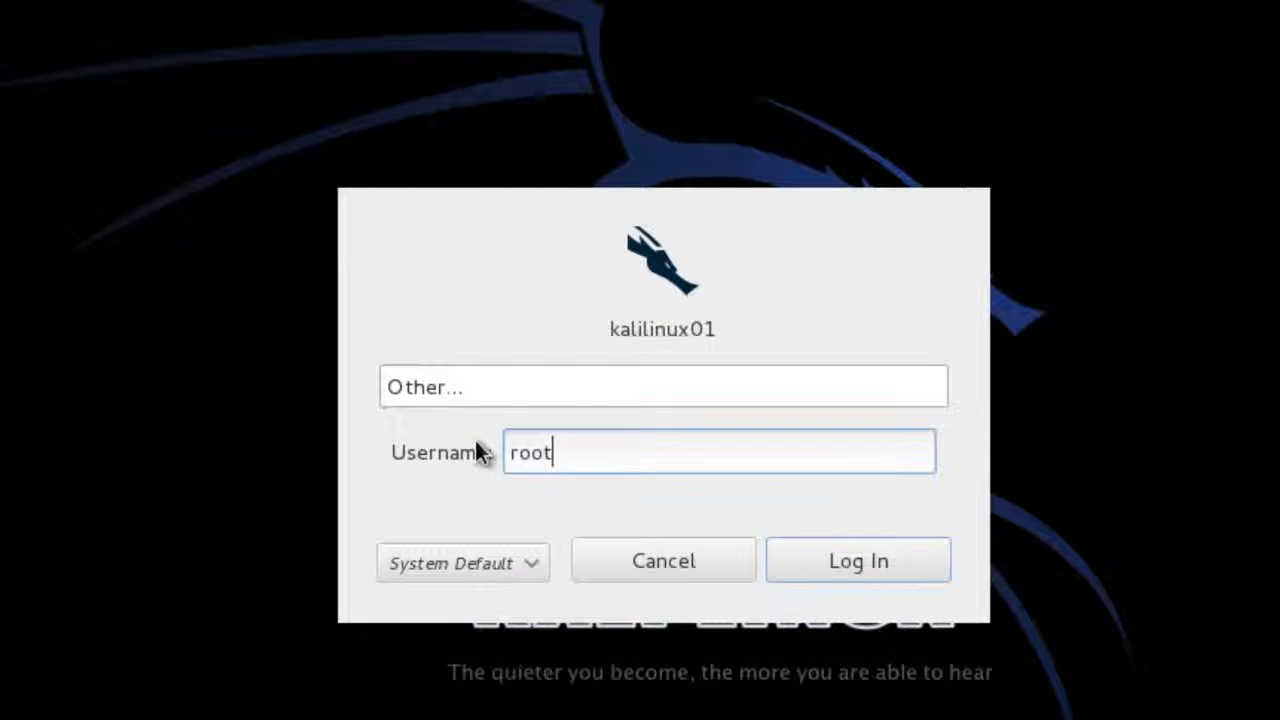
click(842, 556)
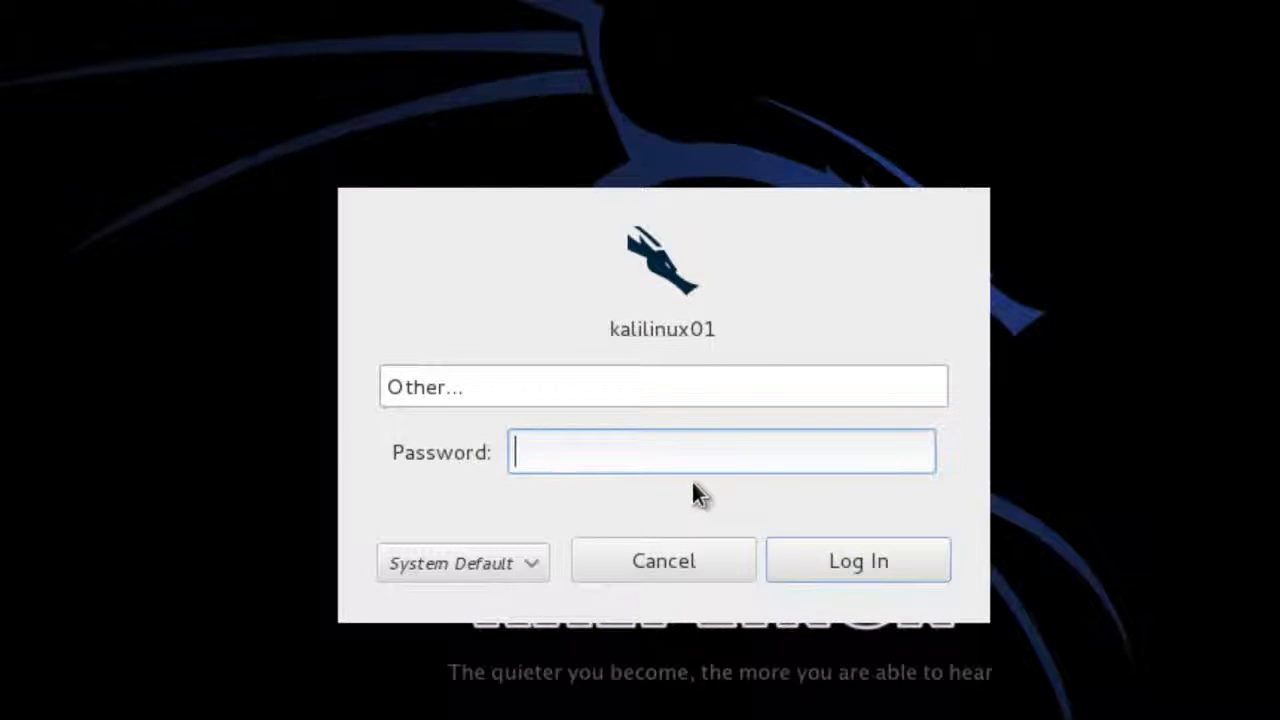
text(t*******)
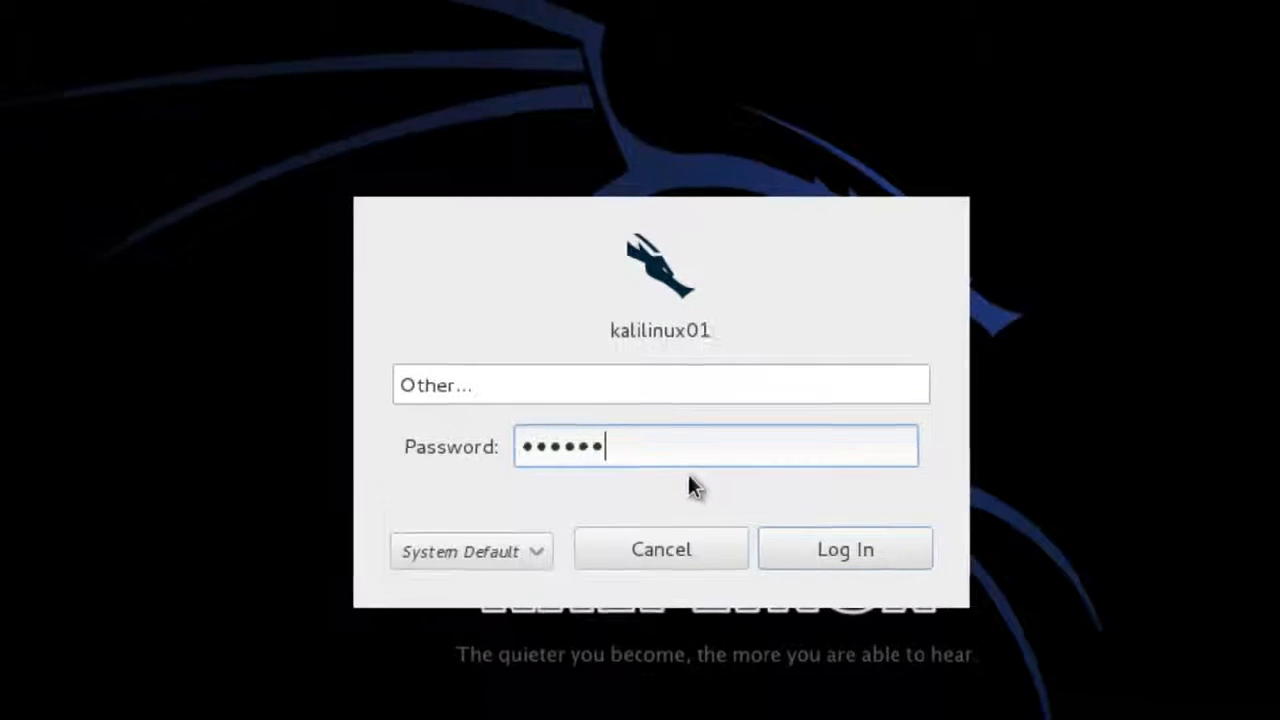
key(Return)
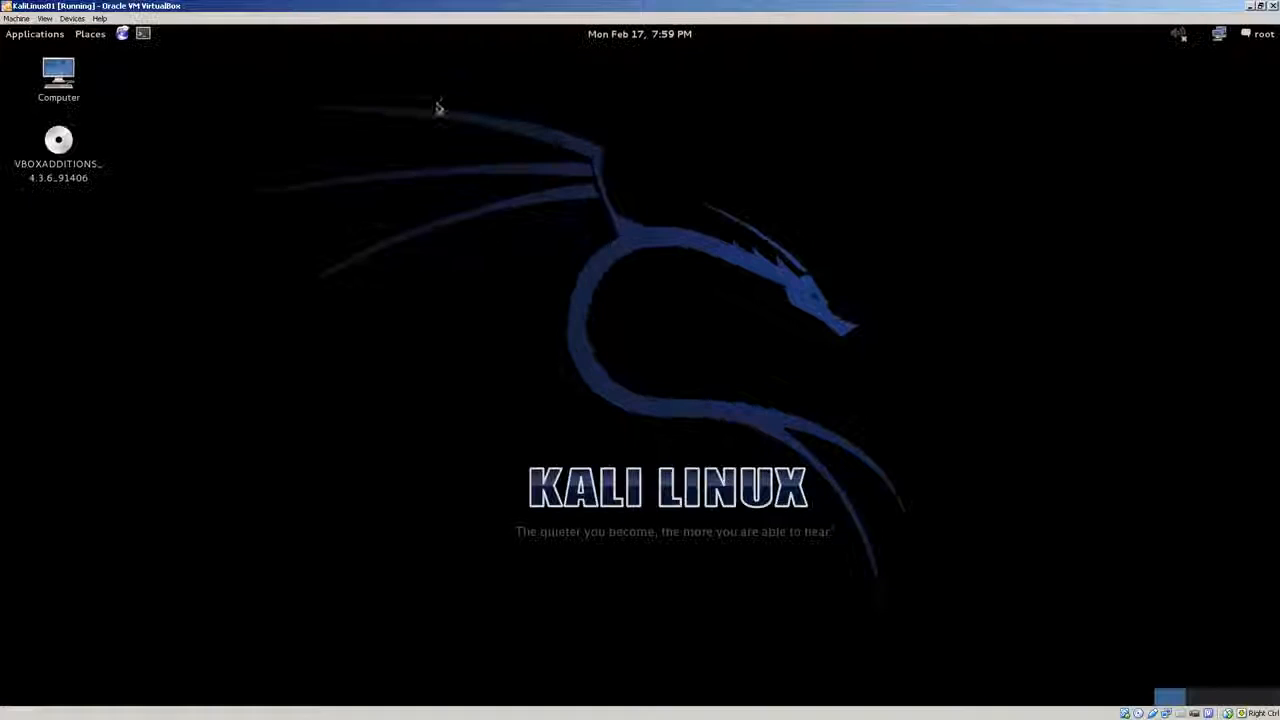